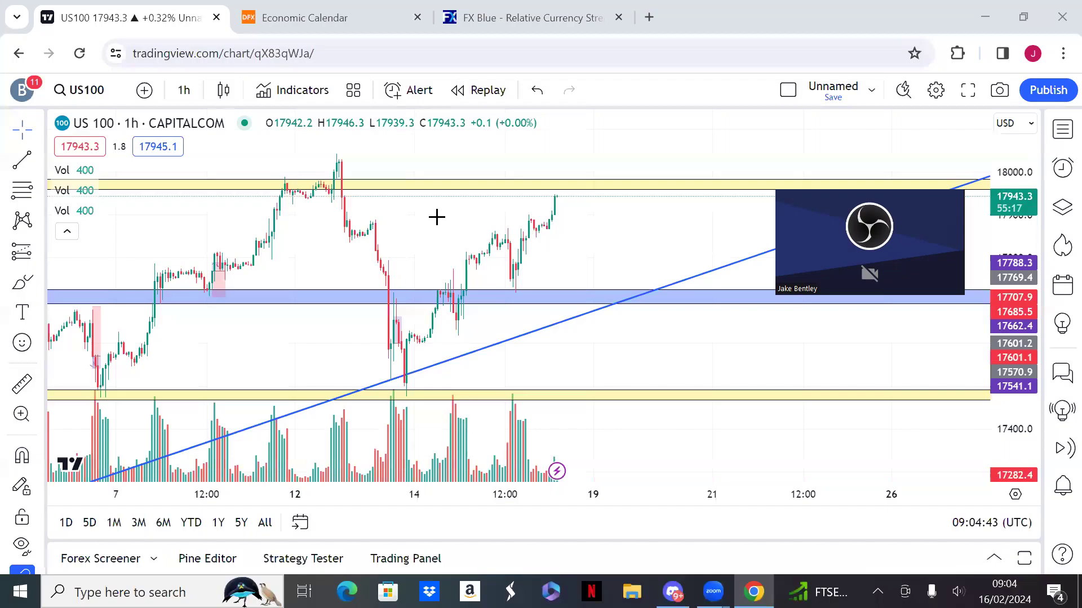
- Zoom and pan the US100 hourly chart in on the most recent candles
click(437, 216)
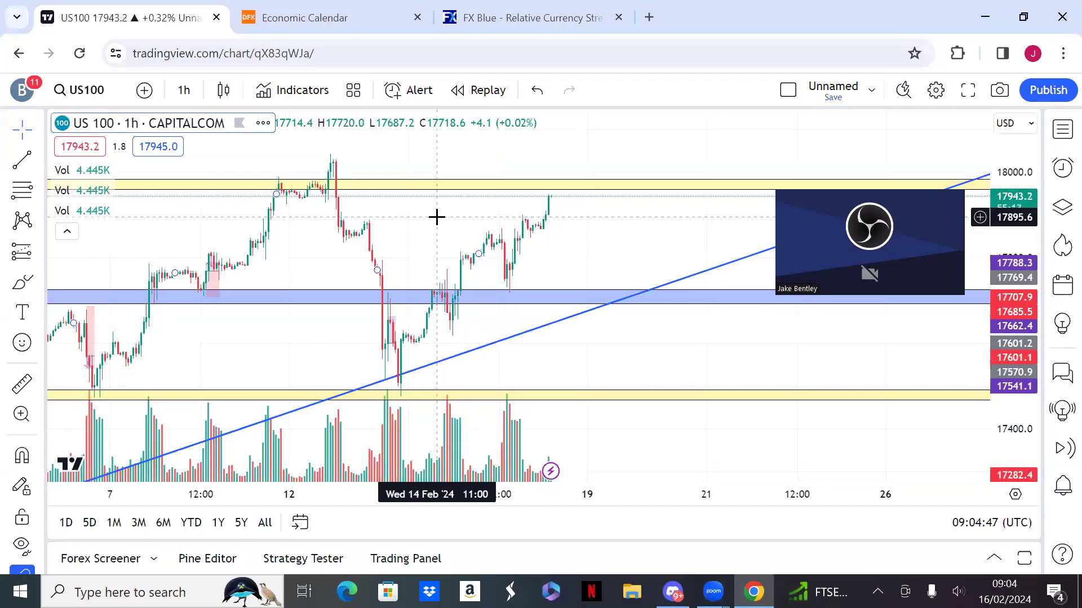
scroll(448, 227, down, 1)
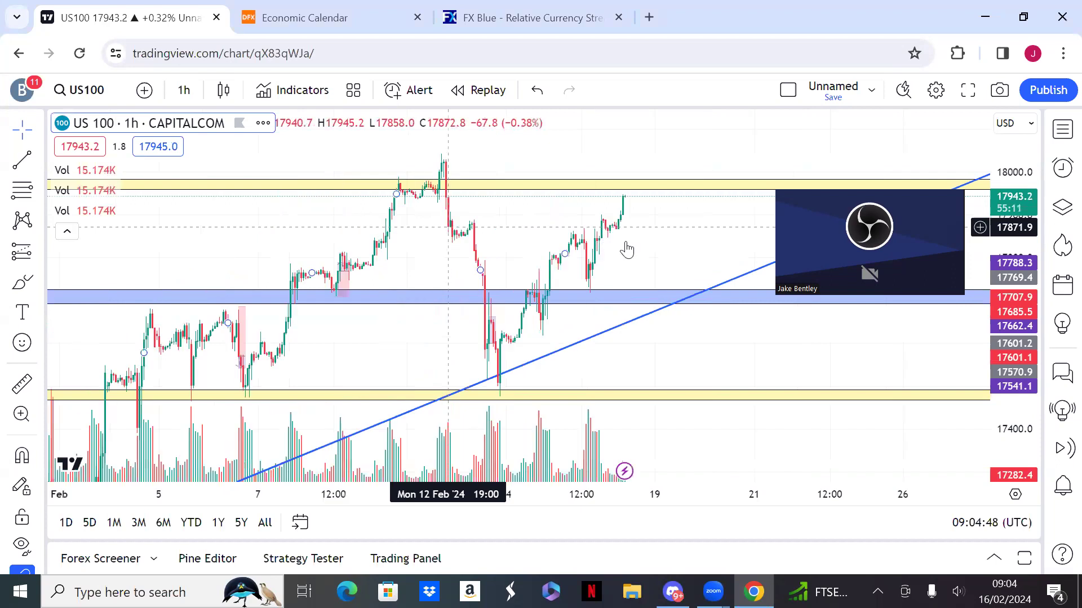
scroll(627, 250, down, 1)
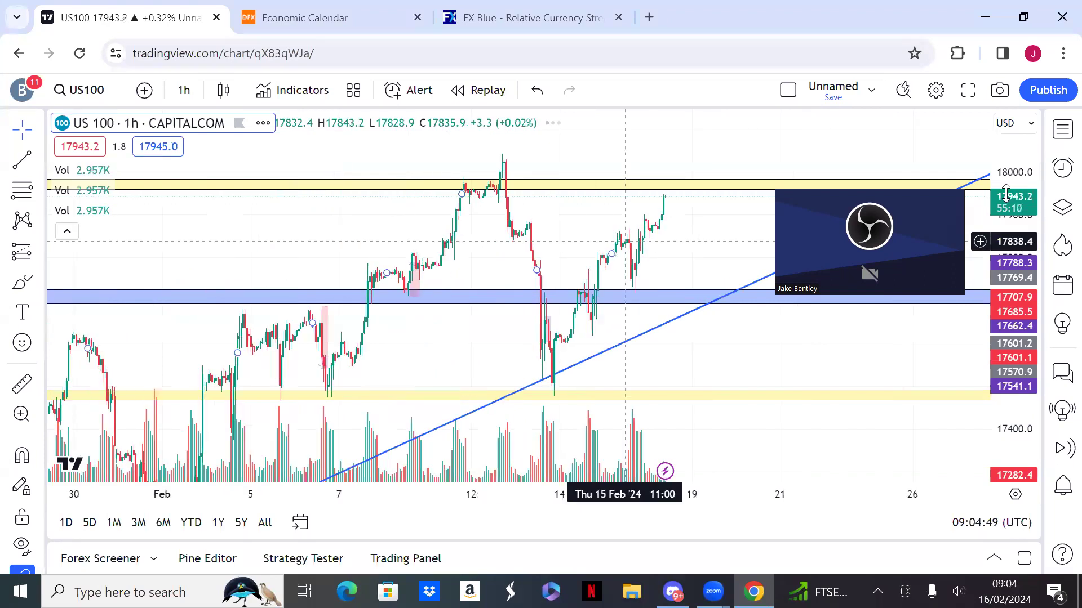
drag(714, 245, 530, 215)
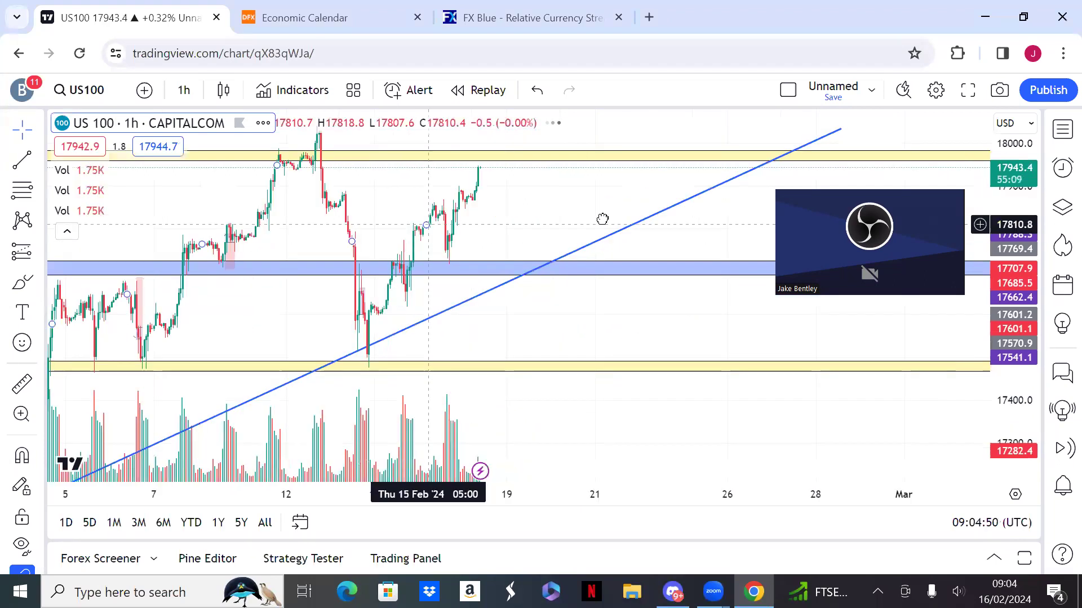
drag(428, 224, 613, 218)
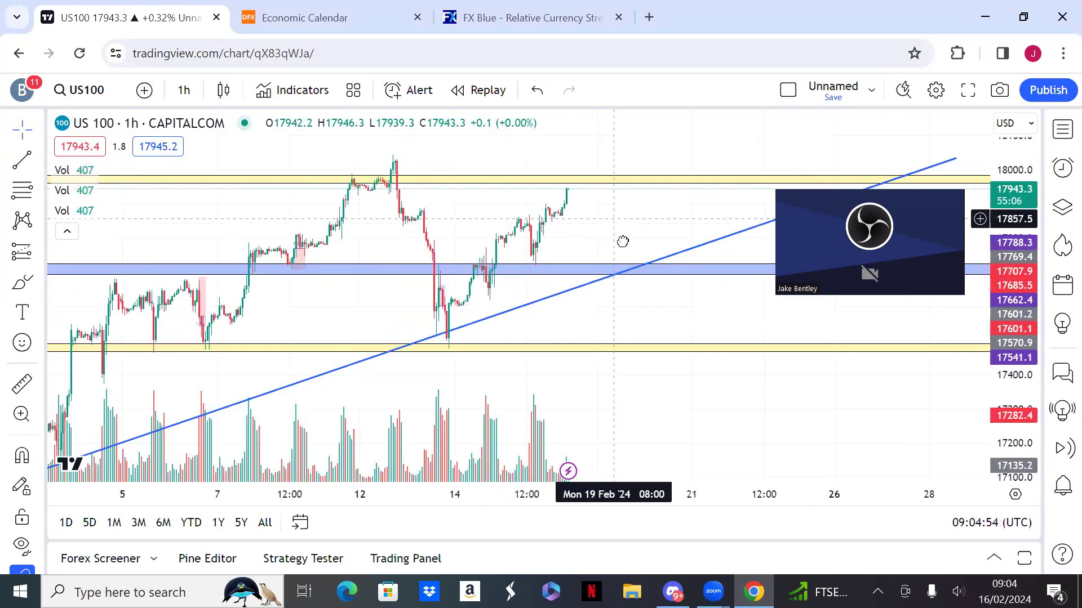
drag(537, 209, 623, 241)
scroll(623, 241, up, 1)
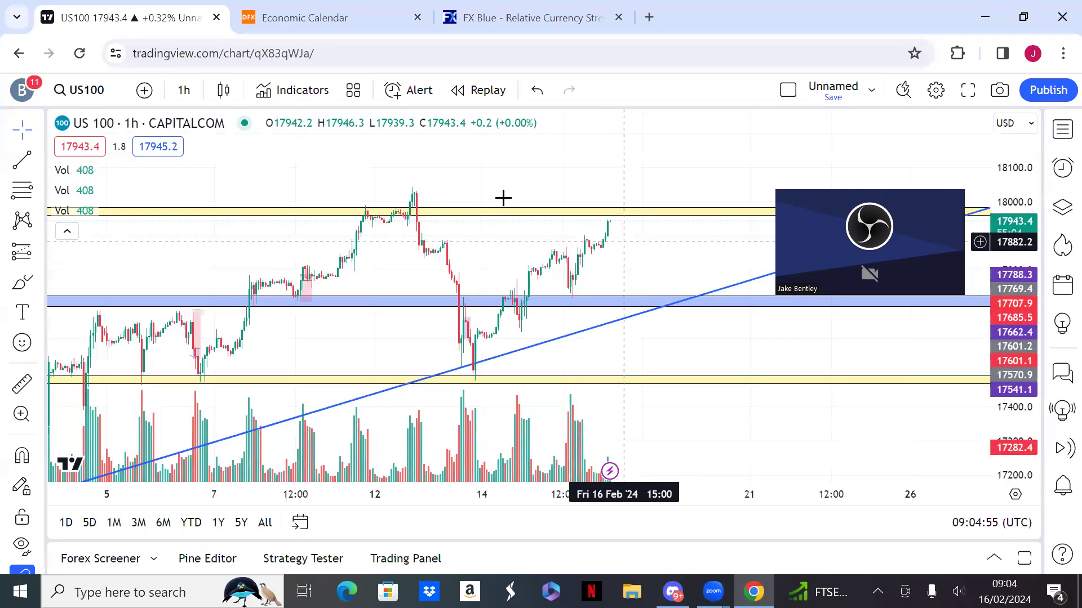
scroll(503, 197, up, 2)
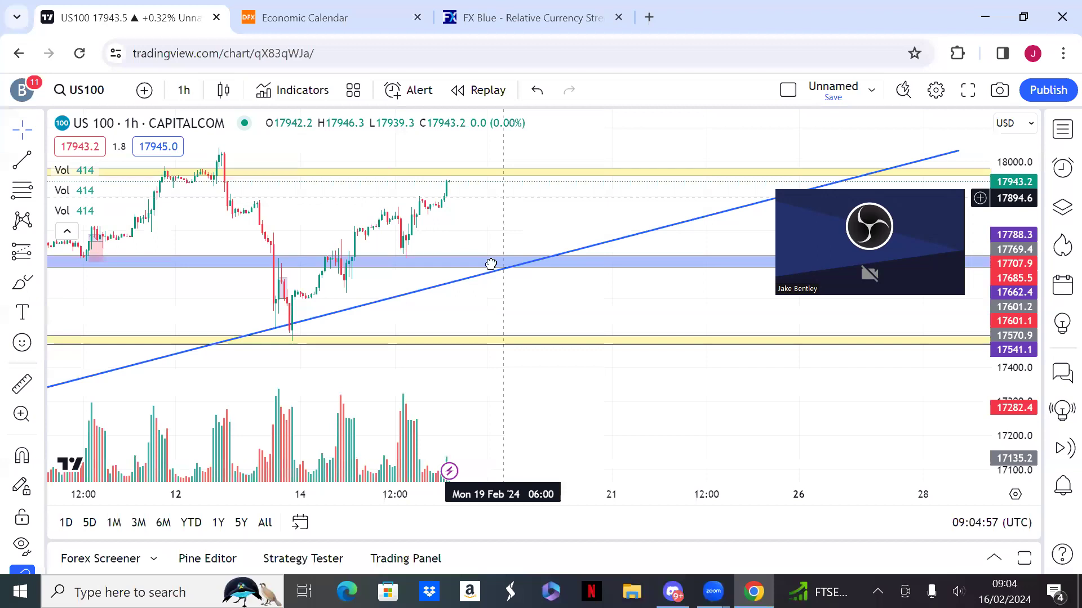
- Stretch the price scale and pan so the Feb 13–16 candles fill the view
drag(526, 286, 836, 372)
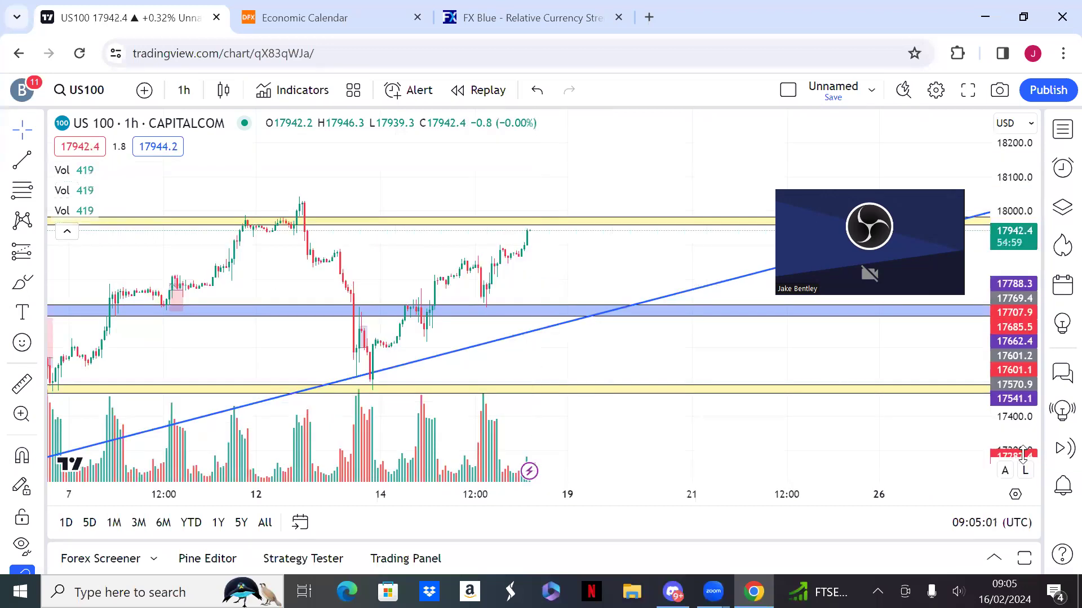
drag(1022, 454, 1019, 406)
scroll(598, 347, up, 1)
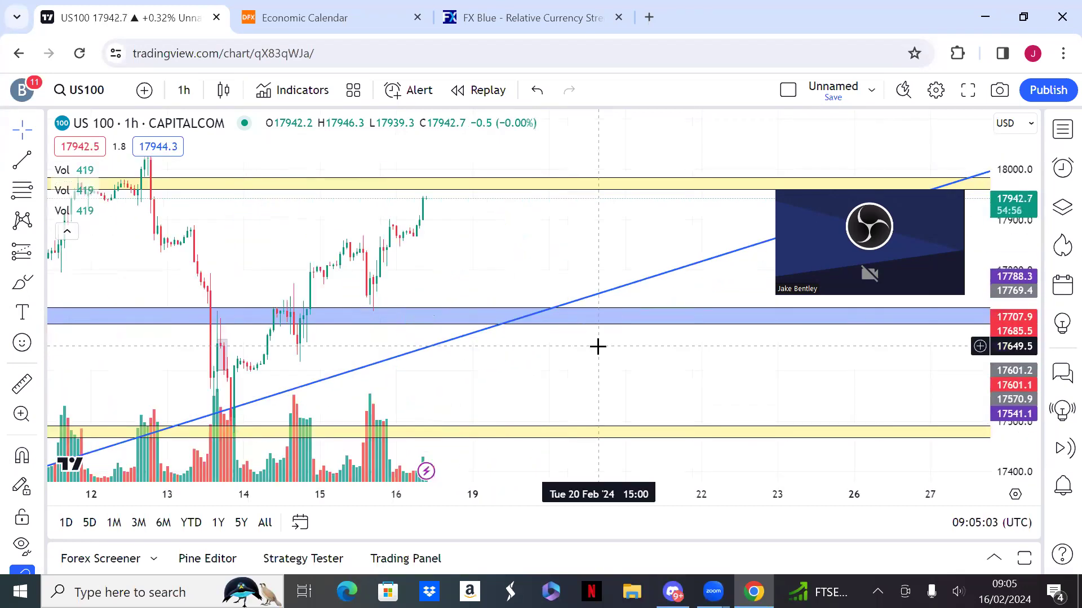
drag(575, 237, 670, 246)
scroll(566, 273, up, 1)
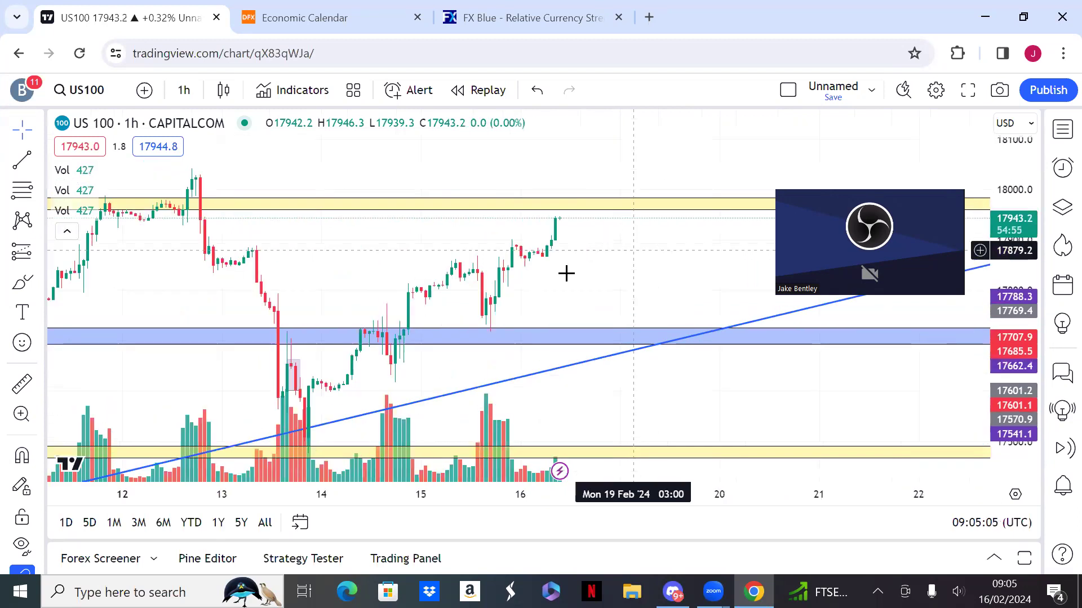
drag(456, 242, 401, 257)
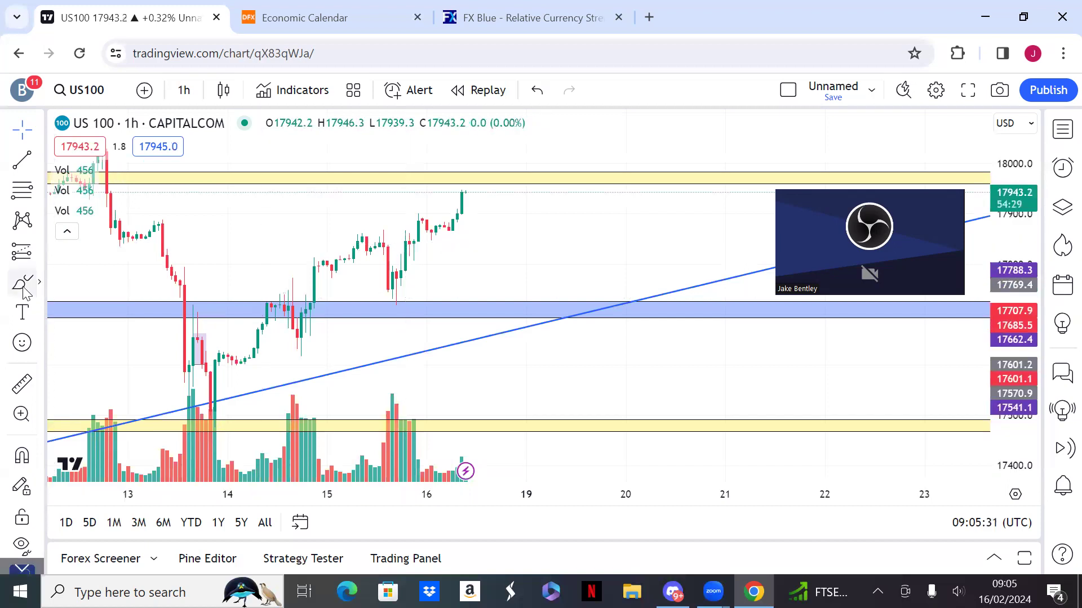
- Draw a thin green rectangle zone near 17860, ending at the latest bar
click(39, 281)
click(96, 381)
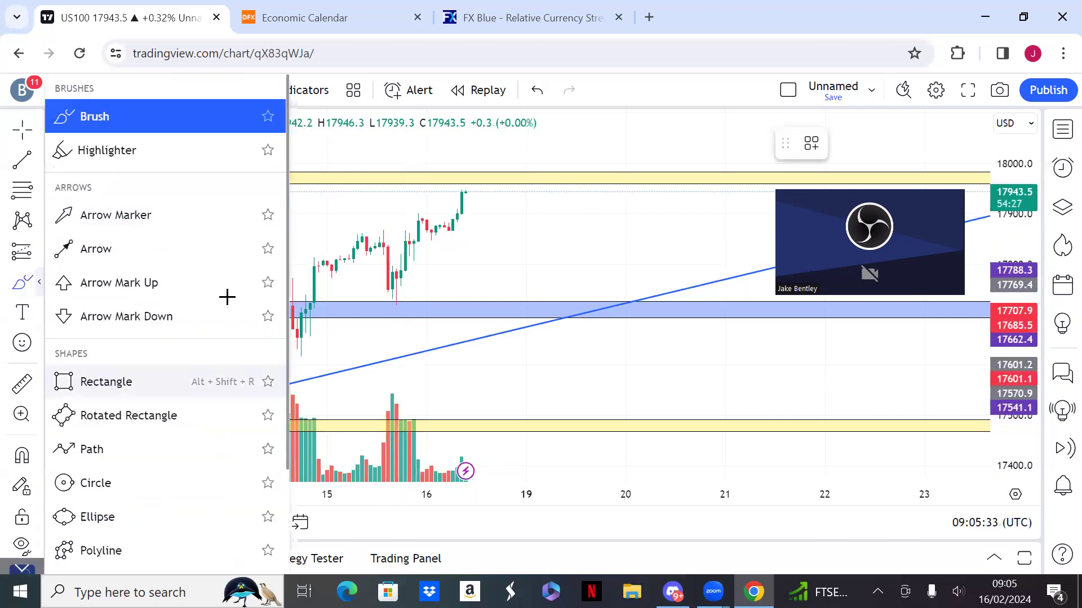
click(184, 235)
click(457, 237)
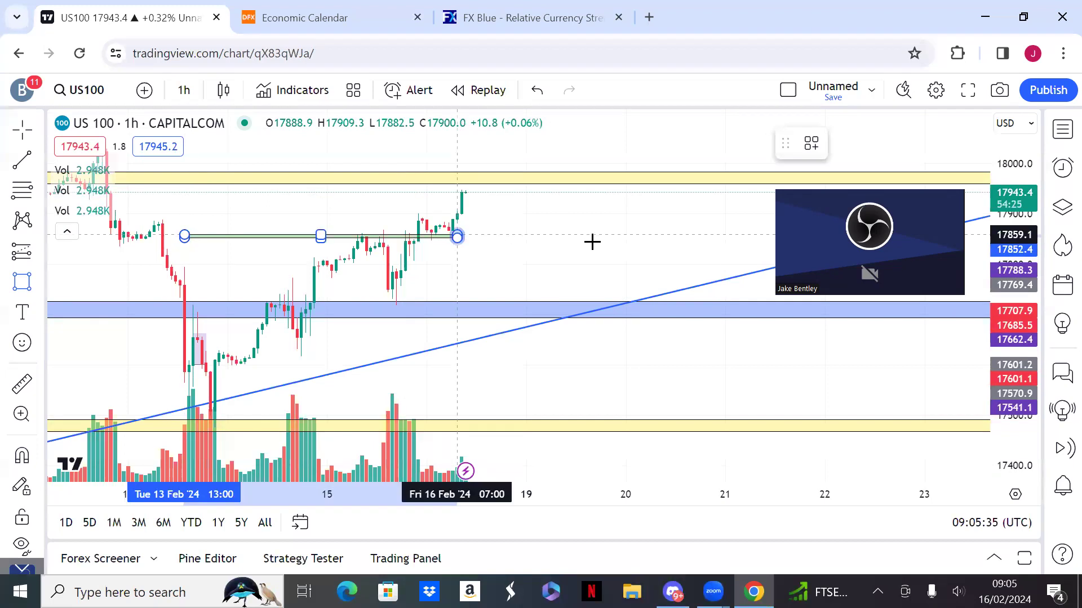
- Draw a trend-line leg from the latest high down into the zone and start a second leg
drag(456, 238, 385, 243)
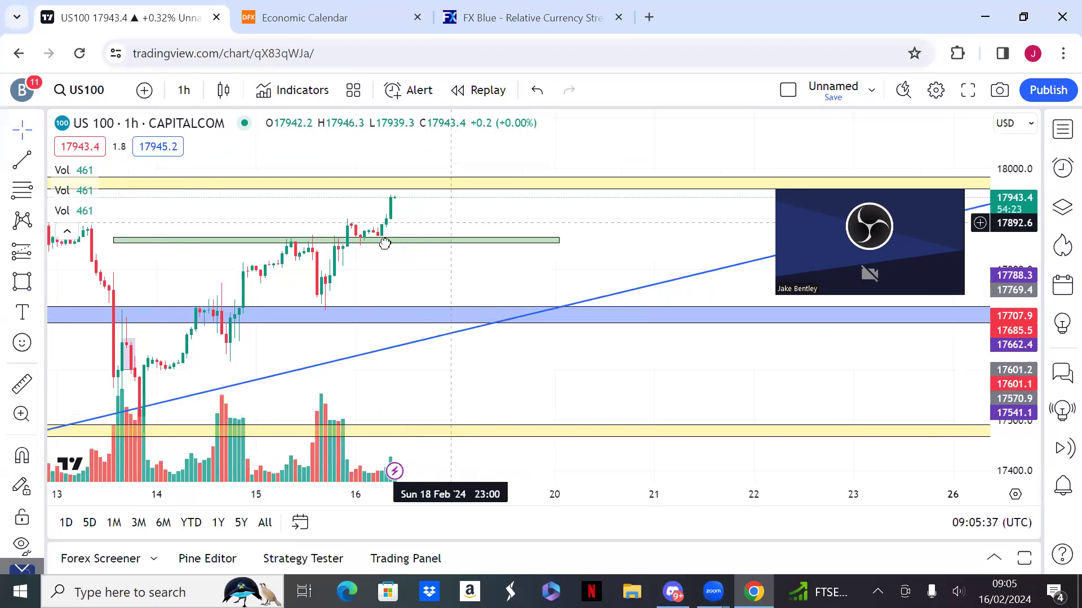
drag(152, 245, 77, 275)
click(23, 160)
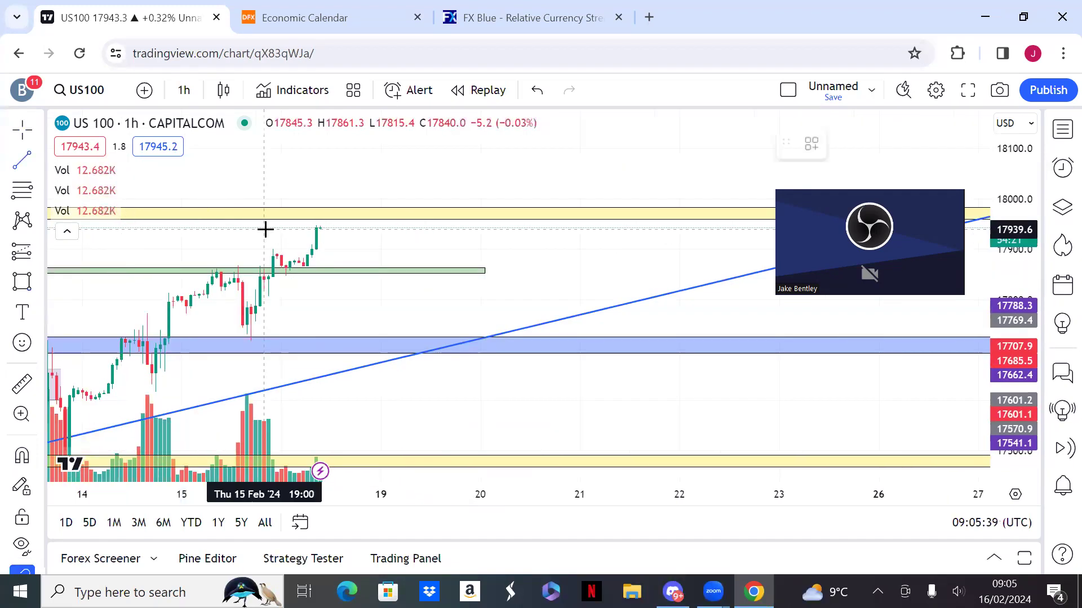
click(319, 226)
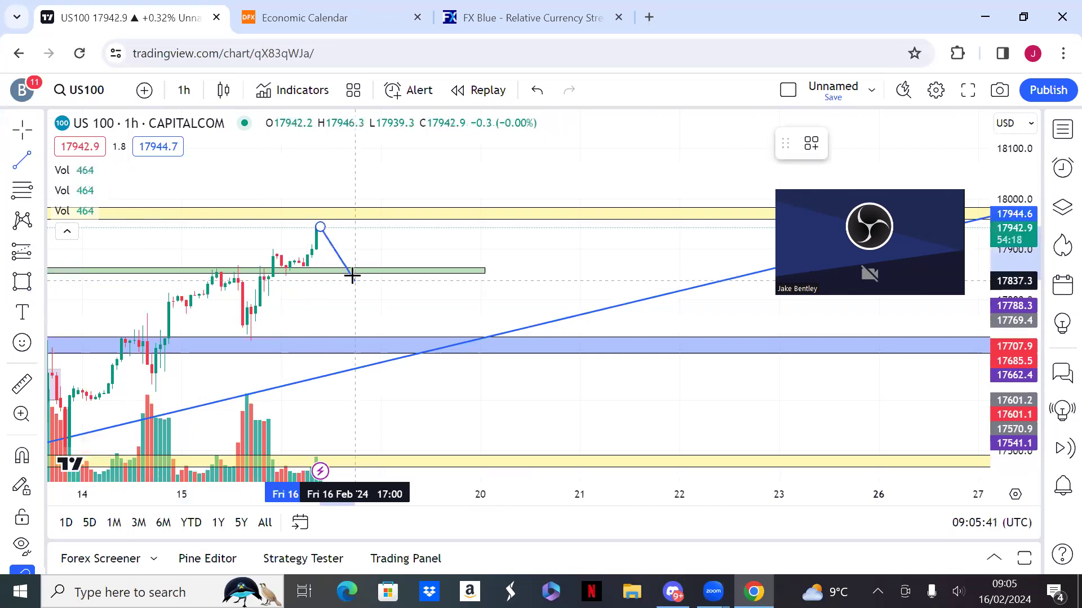
click(346, 270)
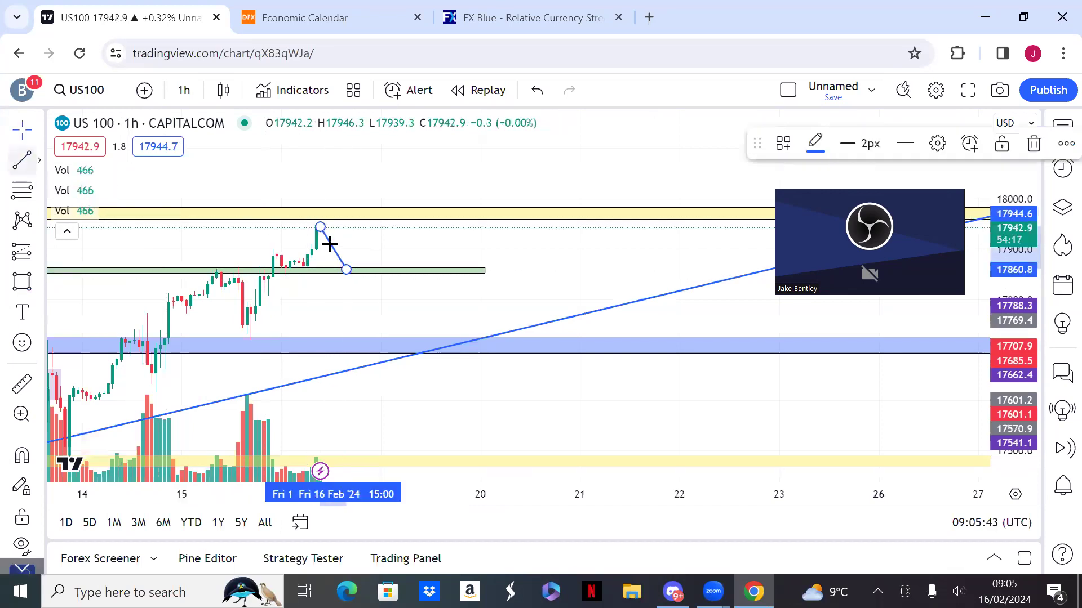
click(346, 270)
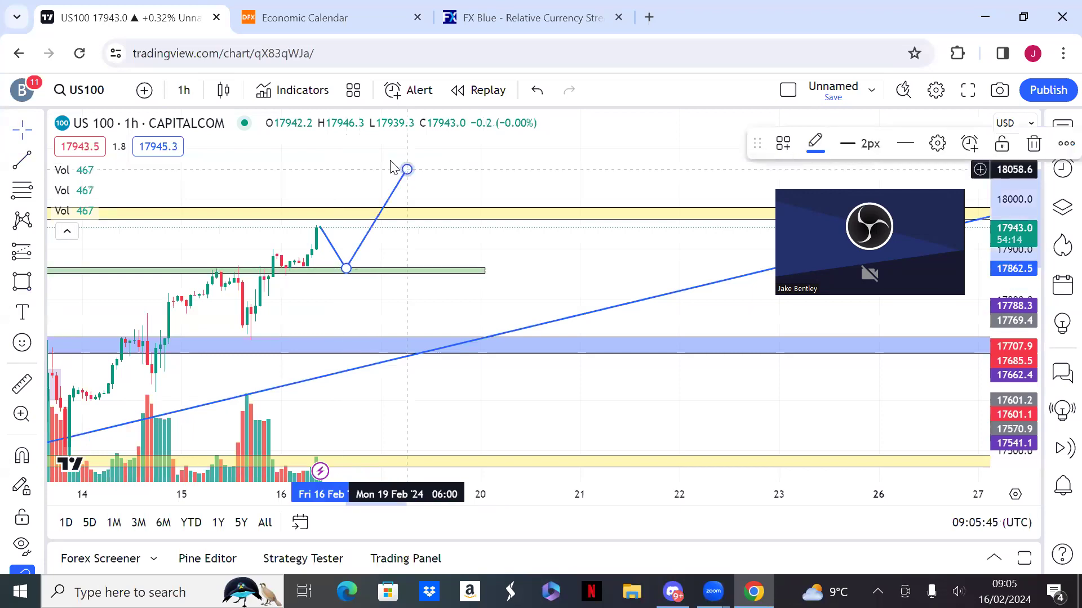
- End the rally leg near 18058, then add the Open/Close Daily Line indicator via 'daily close'
click(407, 169)
click(293, 90)
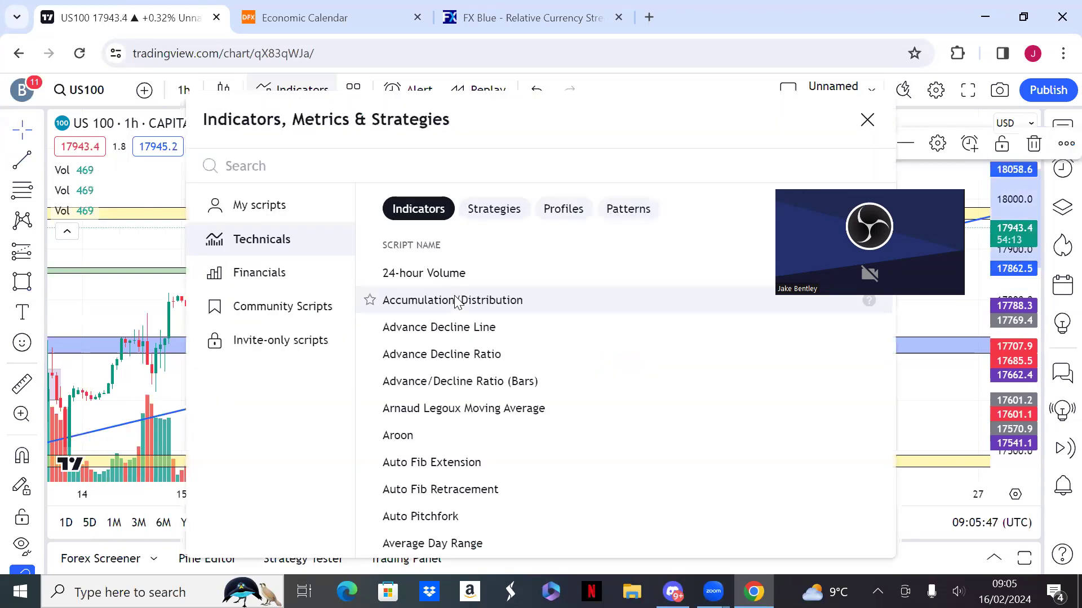
text(daily cl)
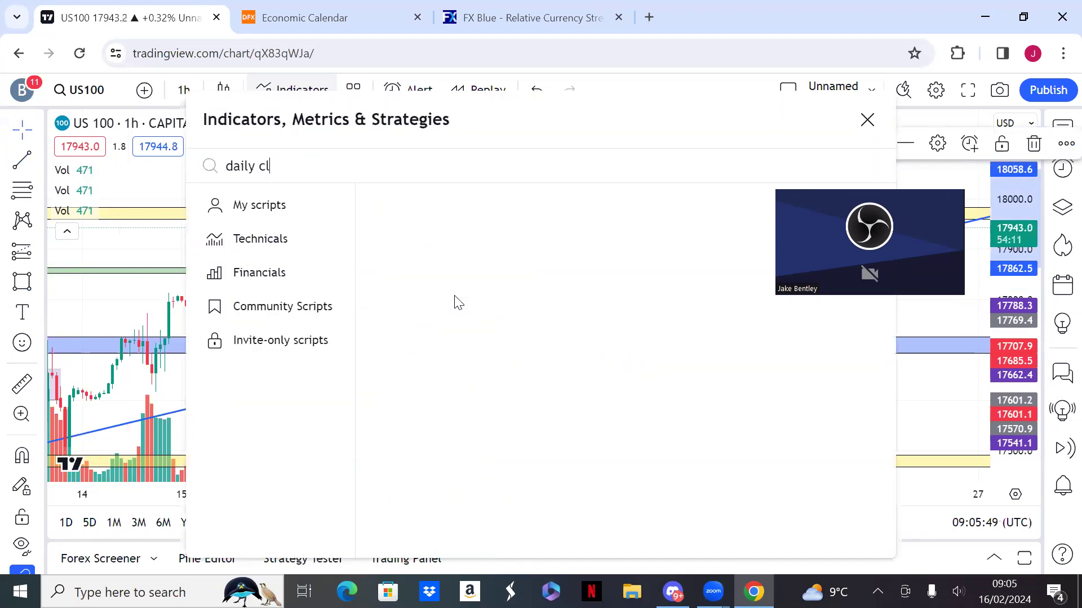
text(ose)
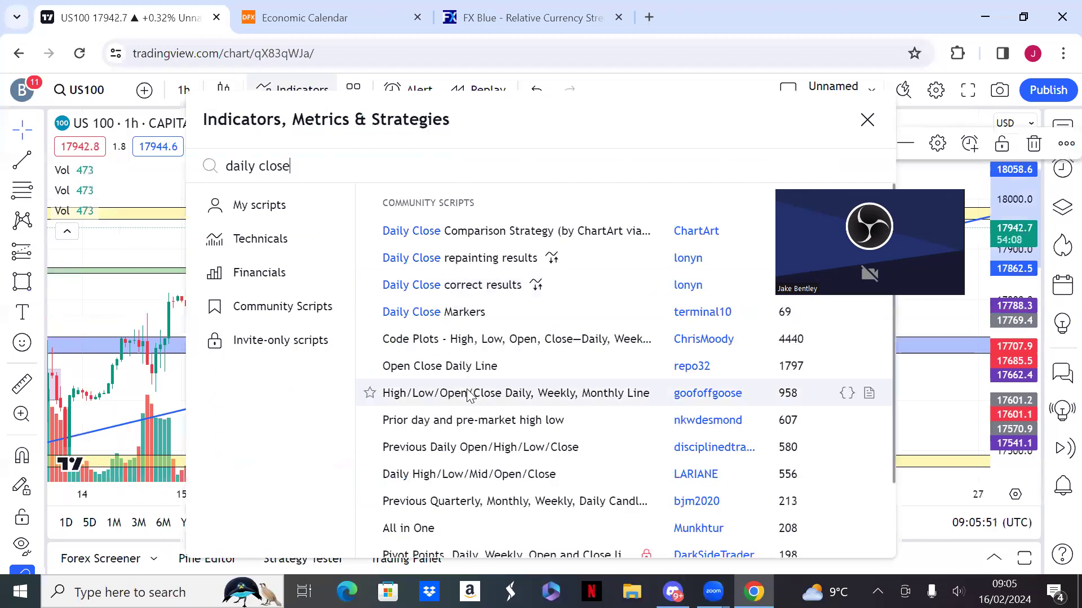
click(453, 369)
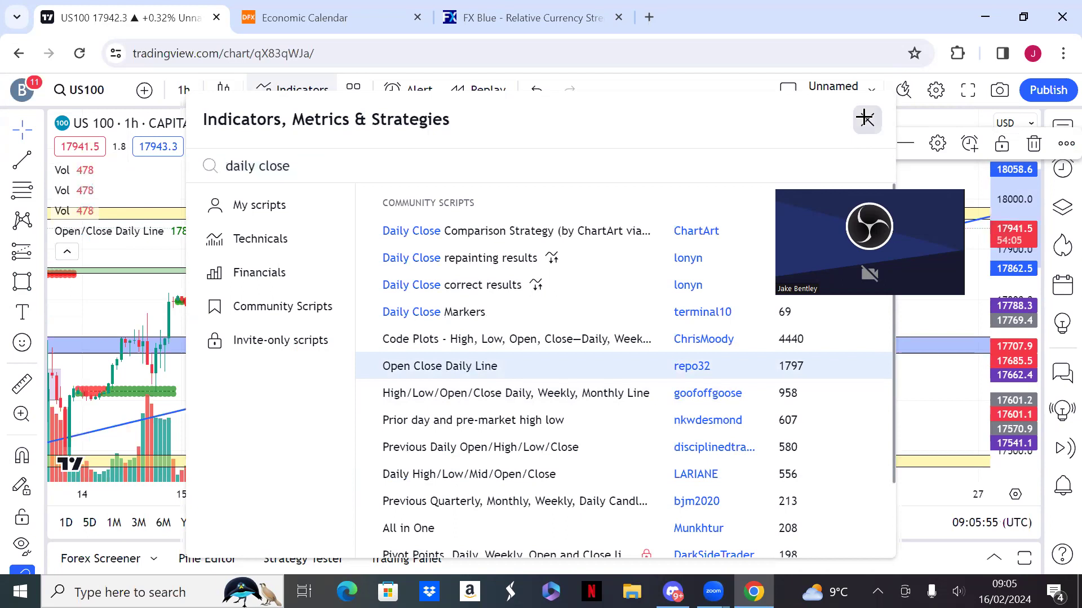
click(867, 121)
- In the Open/Close Daily Line settings, untick Daily_Open and colour the Daily_Close dots red
drag(584, 259, 626, 283)
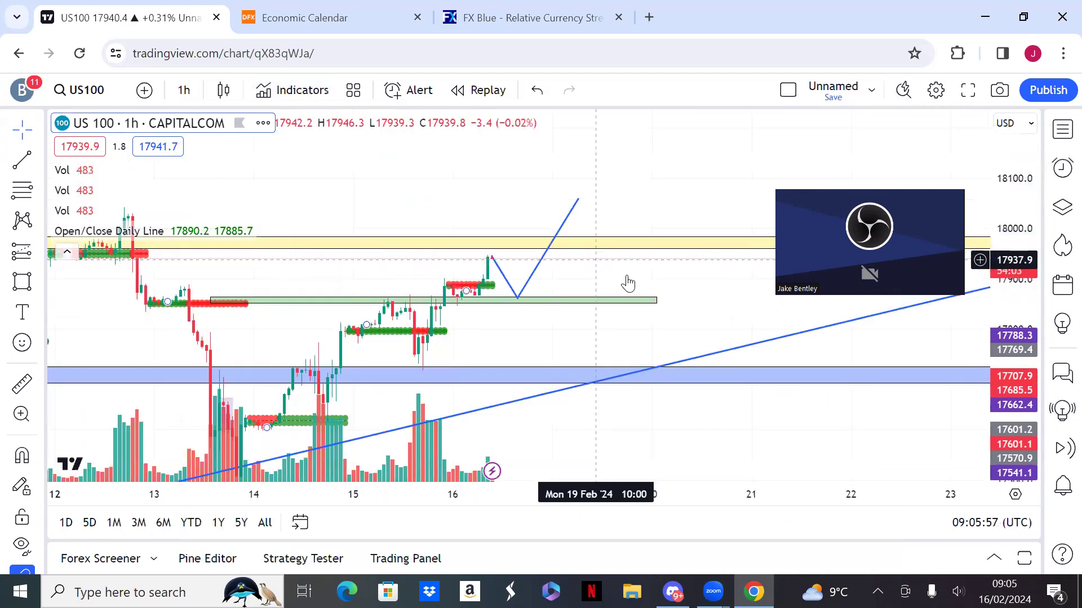
drag(995, 347, 983, 289)
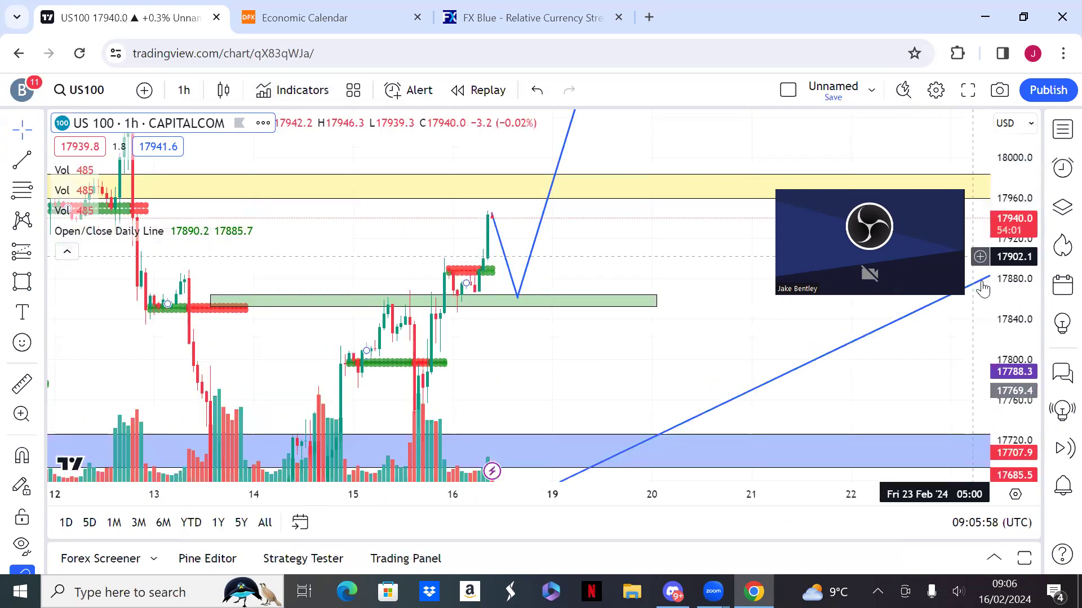
scroll(588, 189, up, 4)
drag(466, 238, 621, 239)
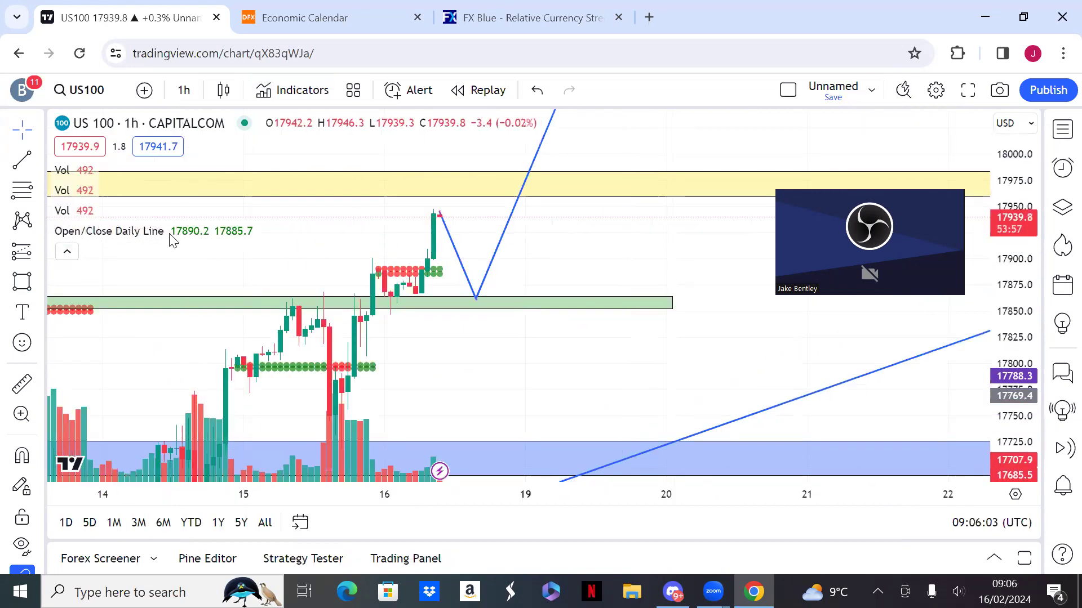
double_click(151, 234)
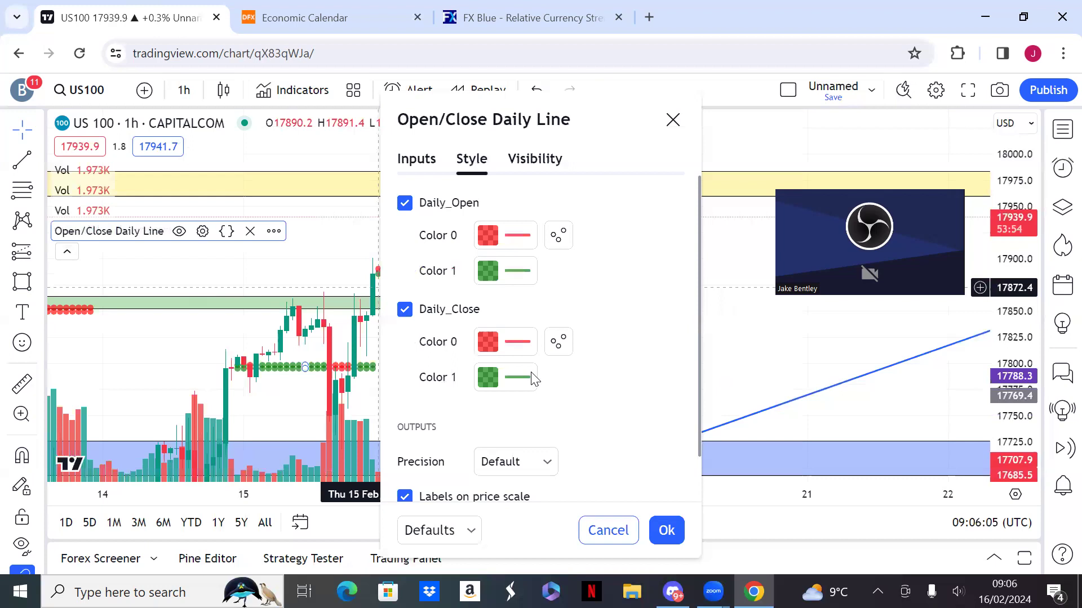
click(405, 310)
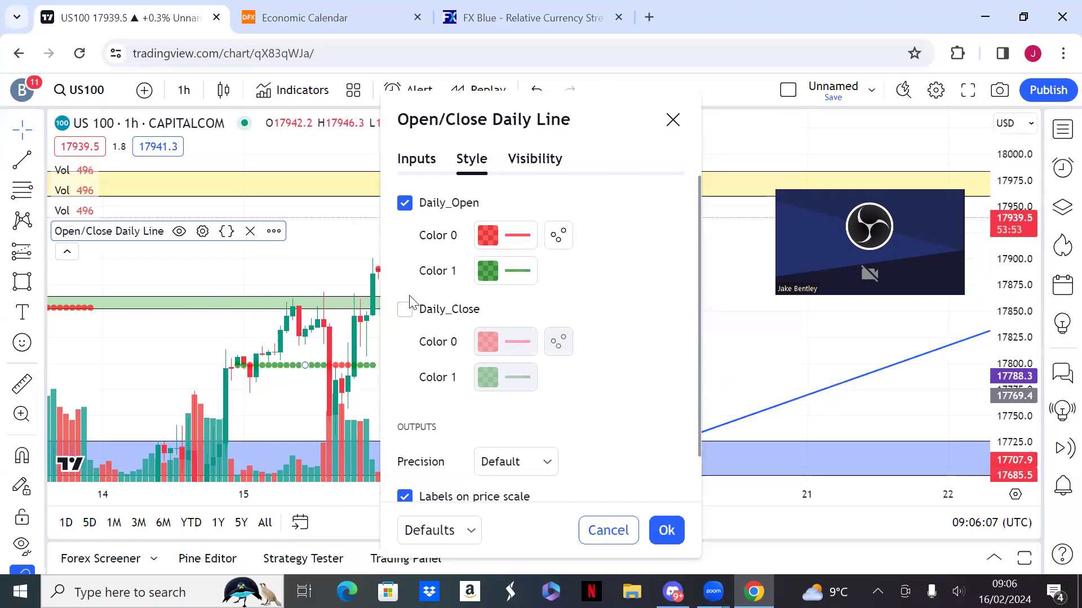
click(412, 201)
click(405, 310)
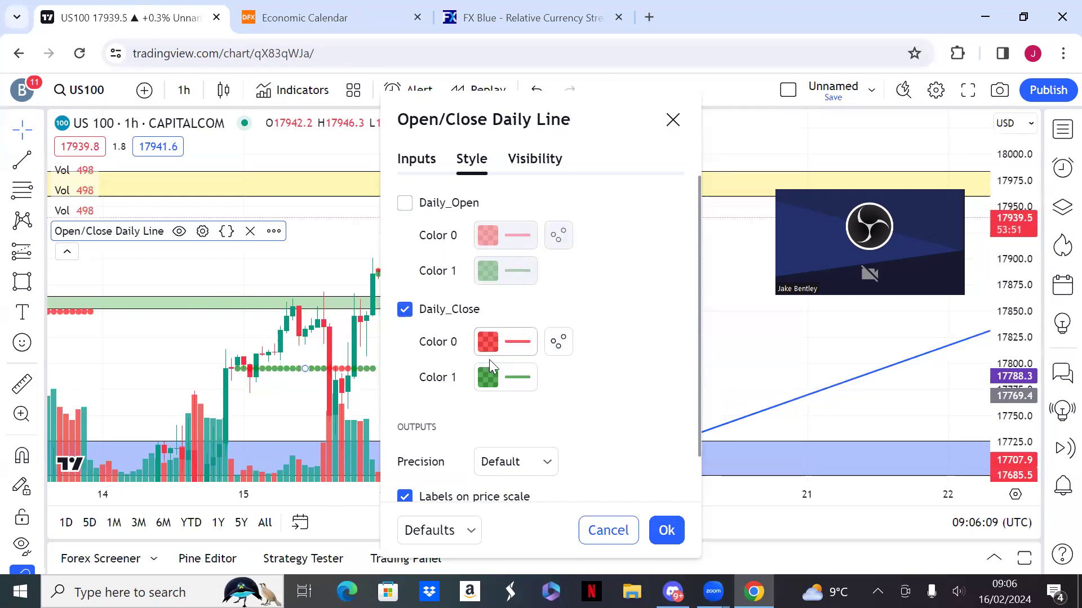
click(483, 382)
click(484, 384)
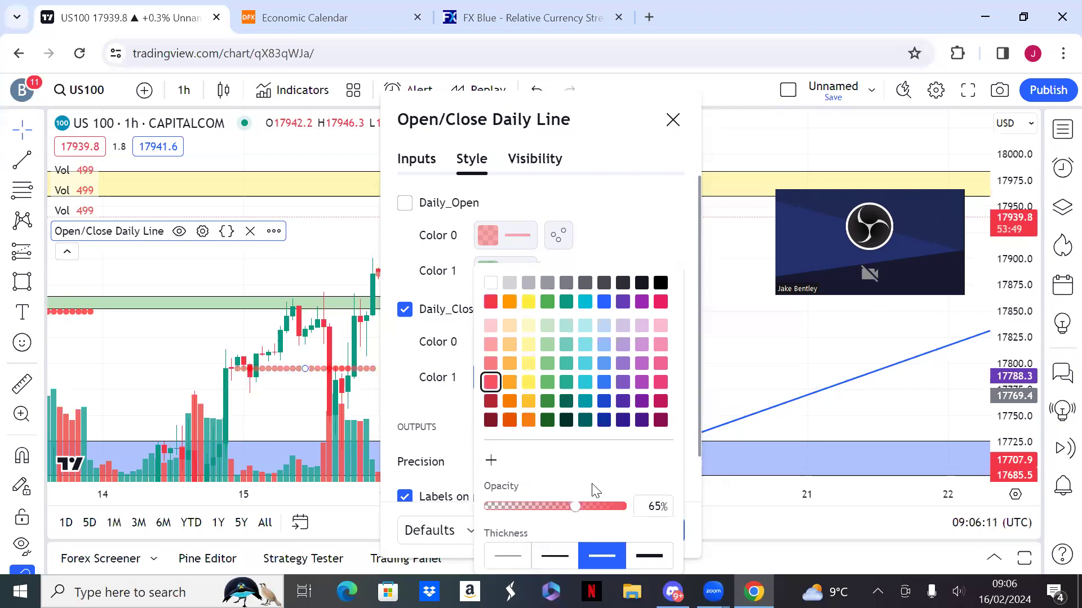
click(746, 326)
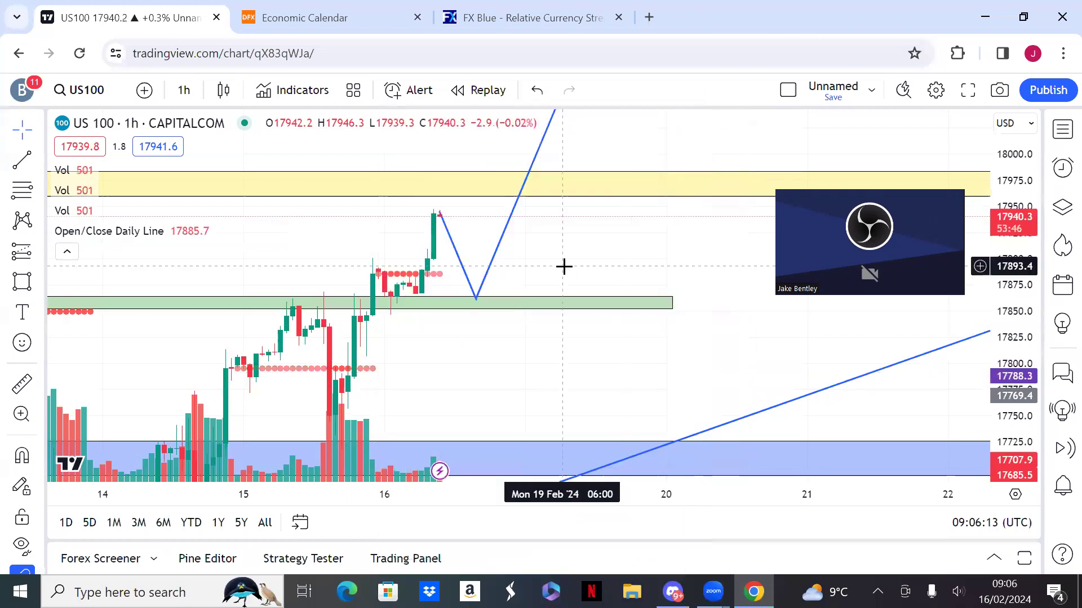
- Zoom and pan the hourly chart to frame the latest candles below the yellow zone
scroll(490, 249, up, 2)
drag(539, 250, 643, 267)
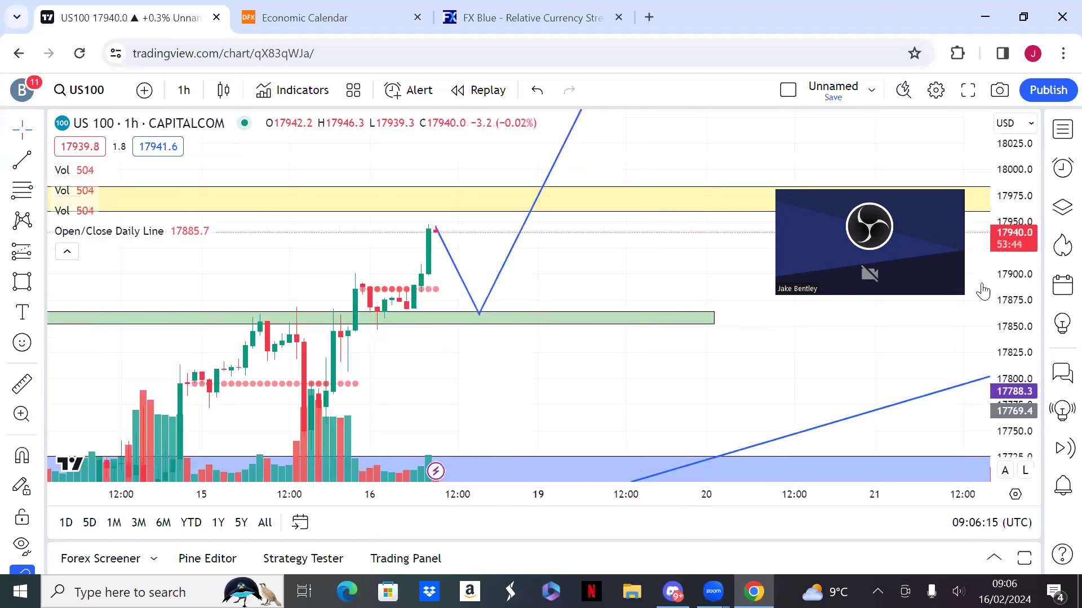
drag(1000, 273, 1001, 371)
drag(563, 268, 554, 269)
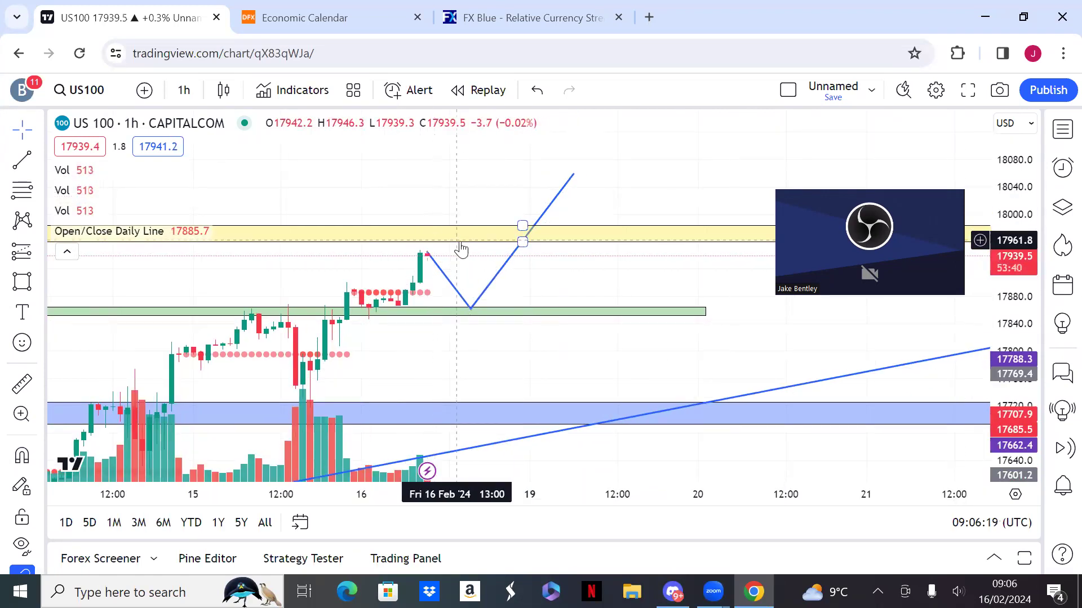
drag(479, 254, 533, 253)
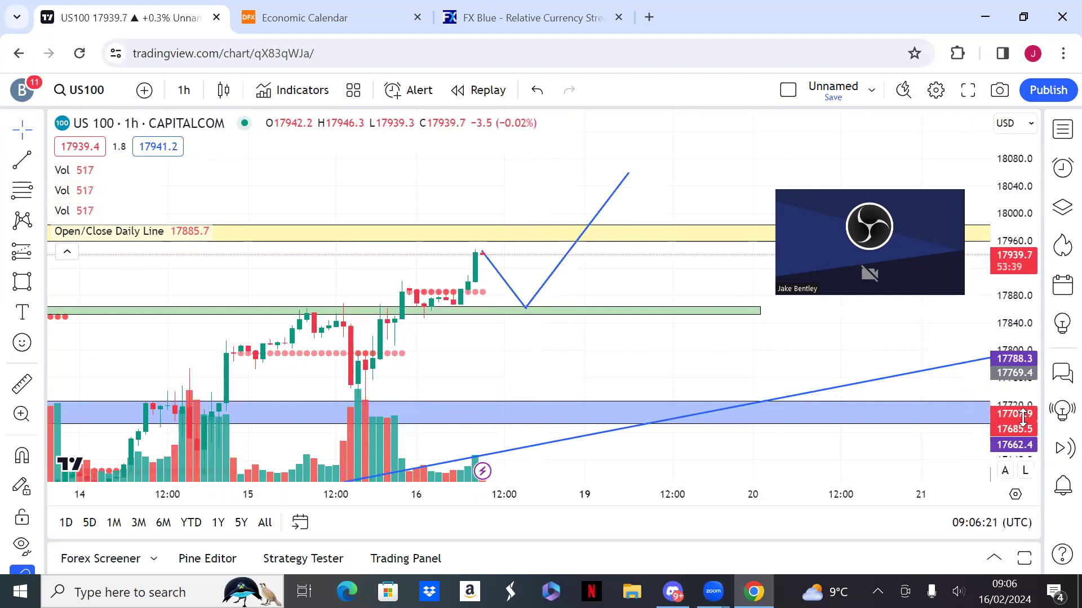
drag(1023, 418, 1023, 322)
scroll(663, 316, up, 3)
drag(616, 284, 590, 307)
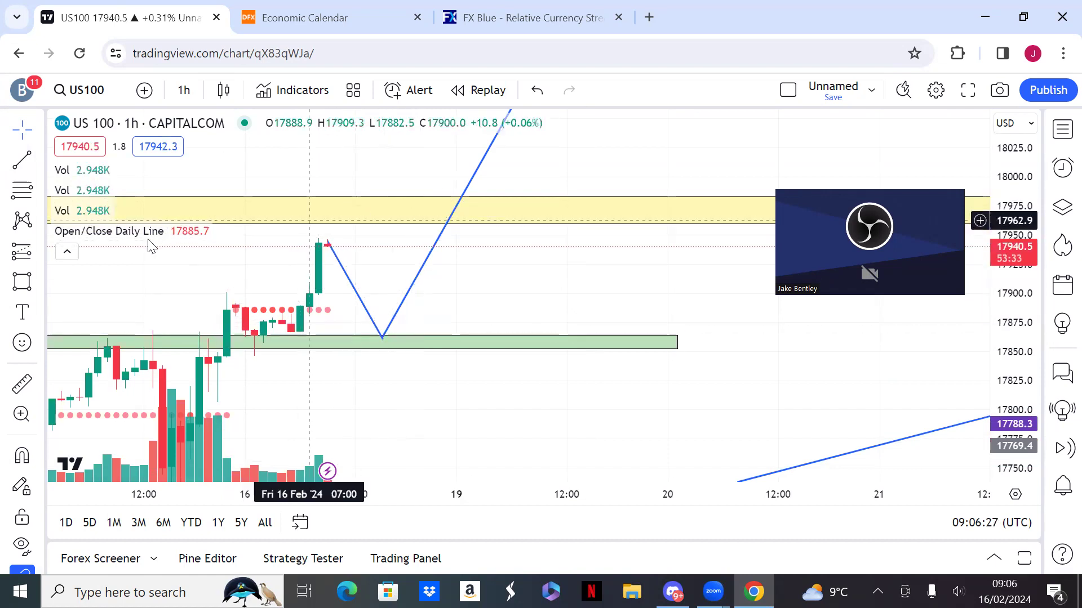
- Measure the hourly rise from 17887.5 up to the yellow zone with the Ruler
click(22, 385)
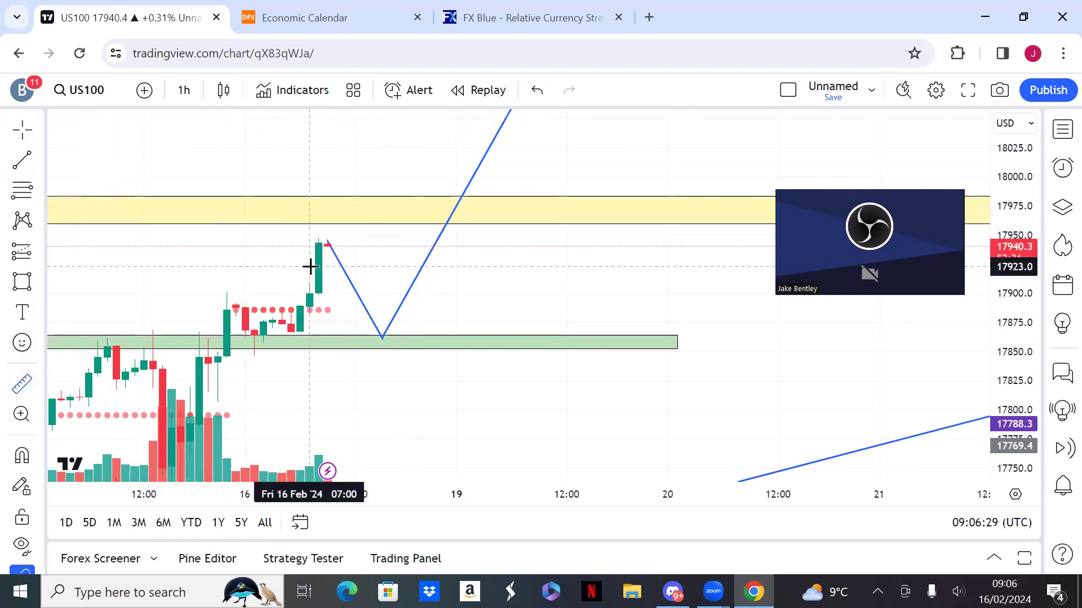
click(310, 308)
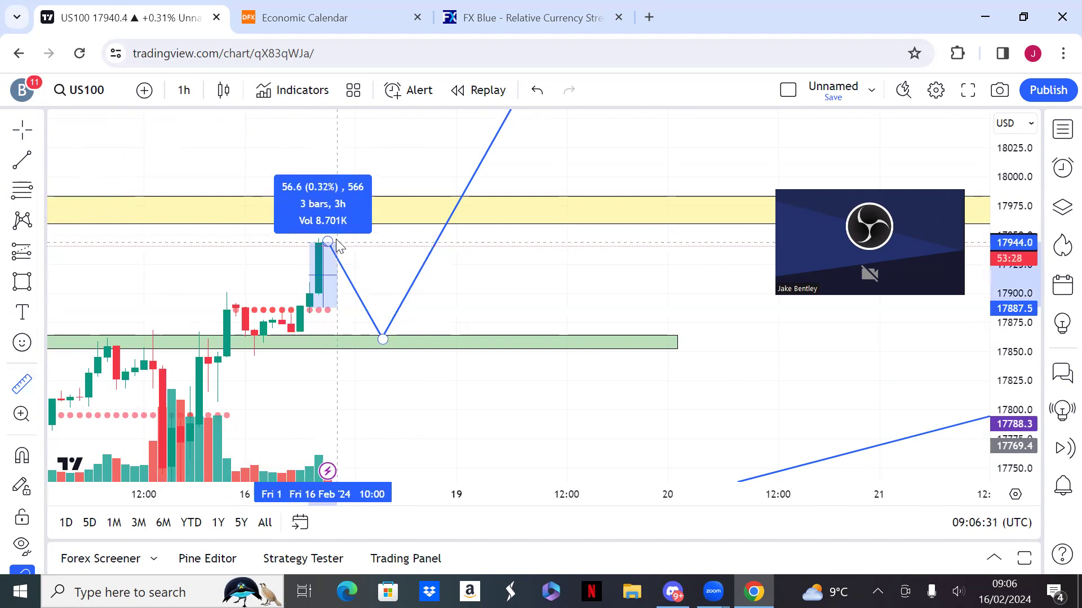
click(339, 191)
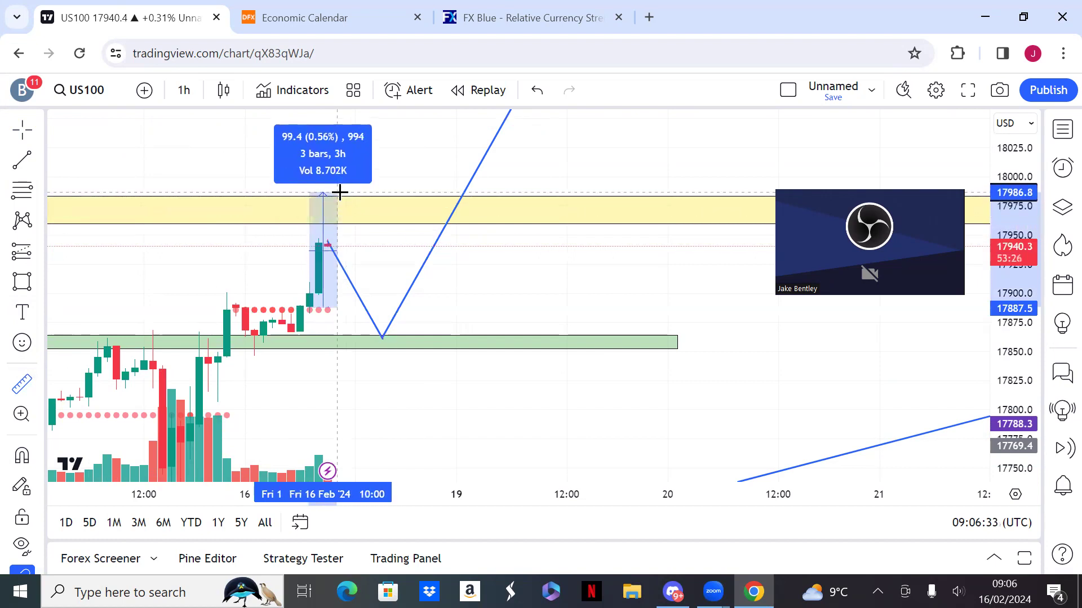
scroll(474, 287, down, 3)
scroll(474, 286, down, 1)
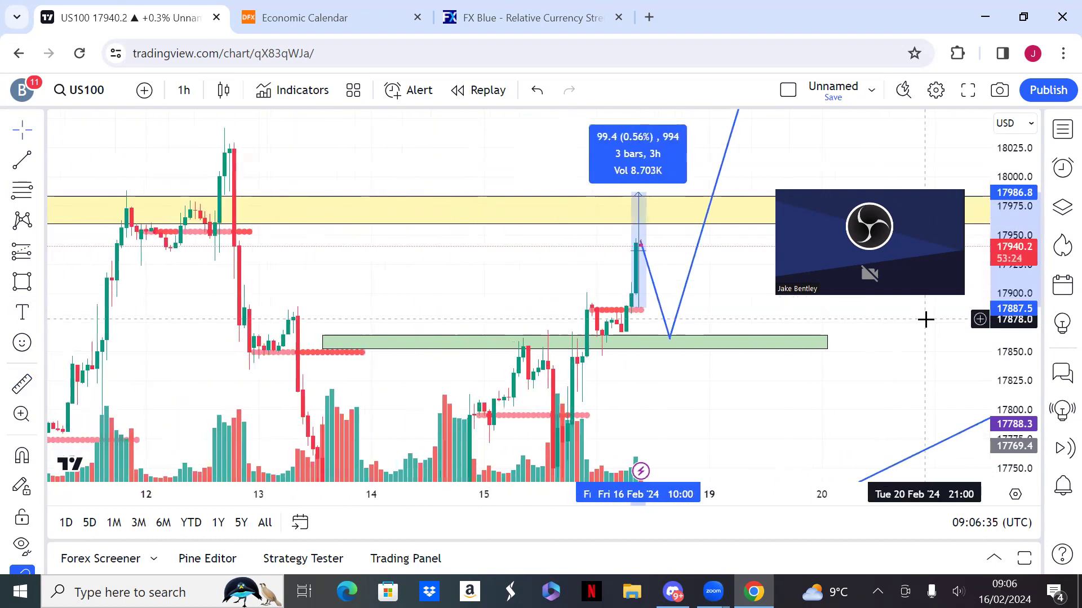
drag(1015, 228, 1016, 374)
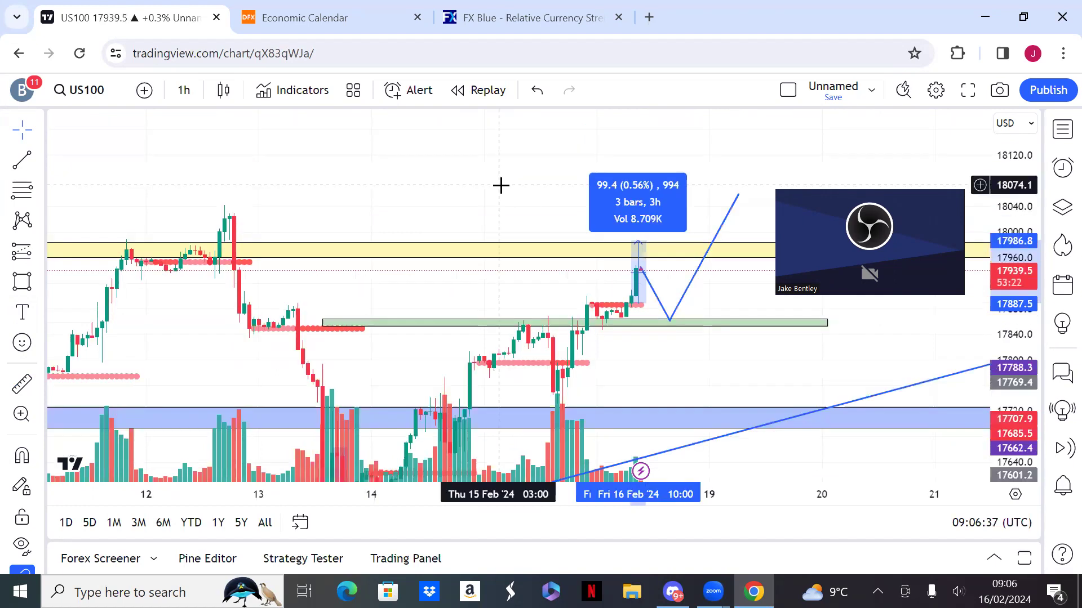
drag(451, 188, 328, 186)
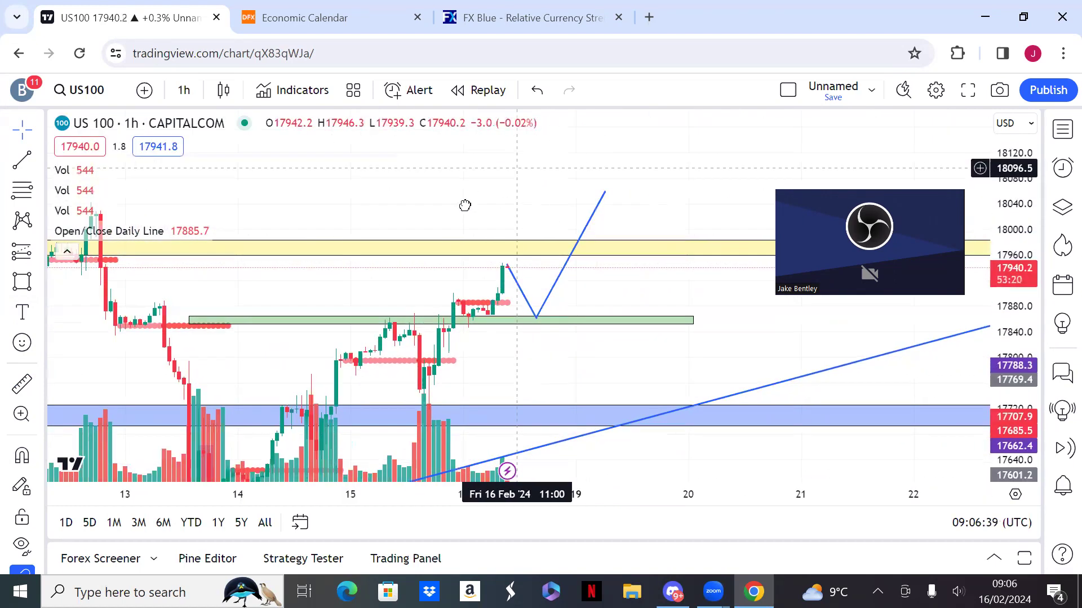
drag(464, 205, 407, 229)
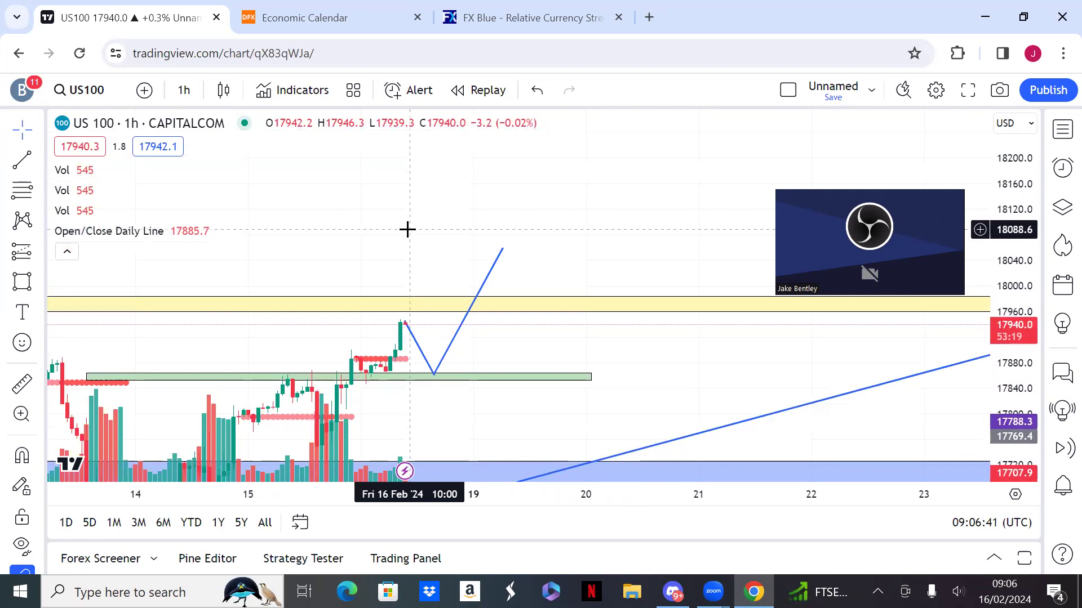
- Switch the chart to the 1D interval and frame the October–April span
text(1D)
key(Return)
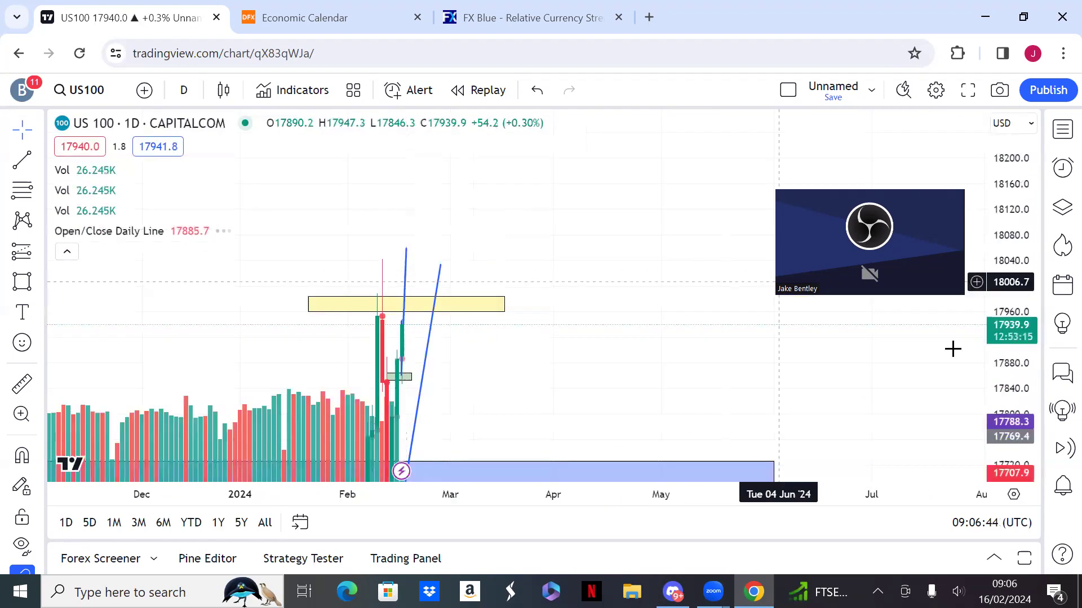
drag(401, 265, 662, 199)
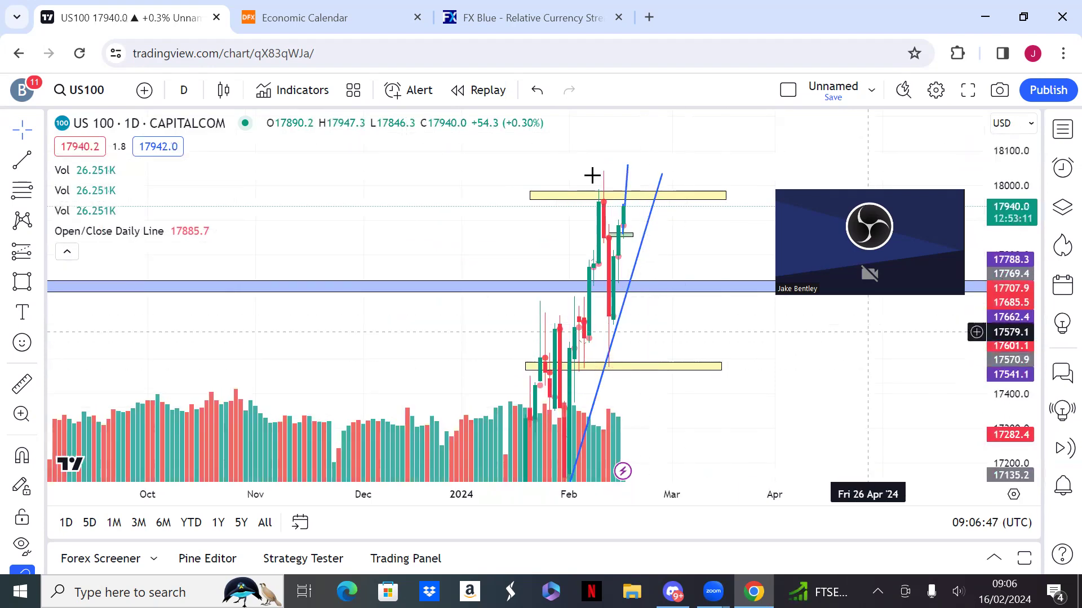
scroll(592, 175, up, 6)
drag(512, 169, 616, 170)
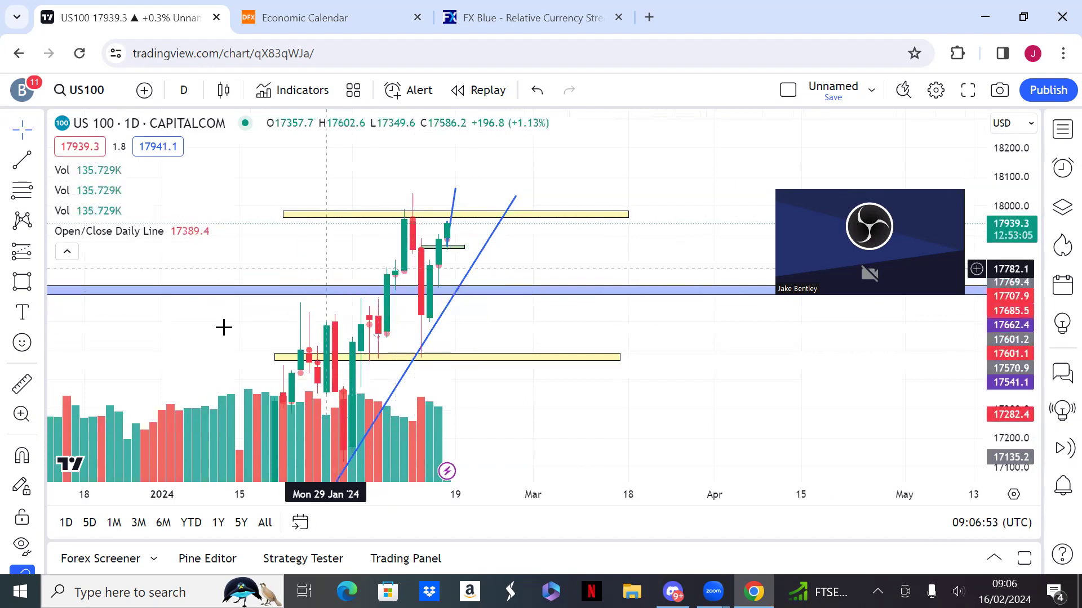
- Measure the daily swings from Feb 7 (209.5 points) and from the Feb 1 low (366.6 points)
click(22, 384)
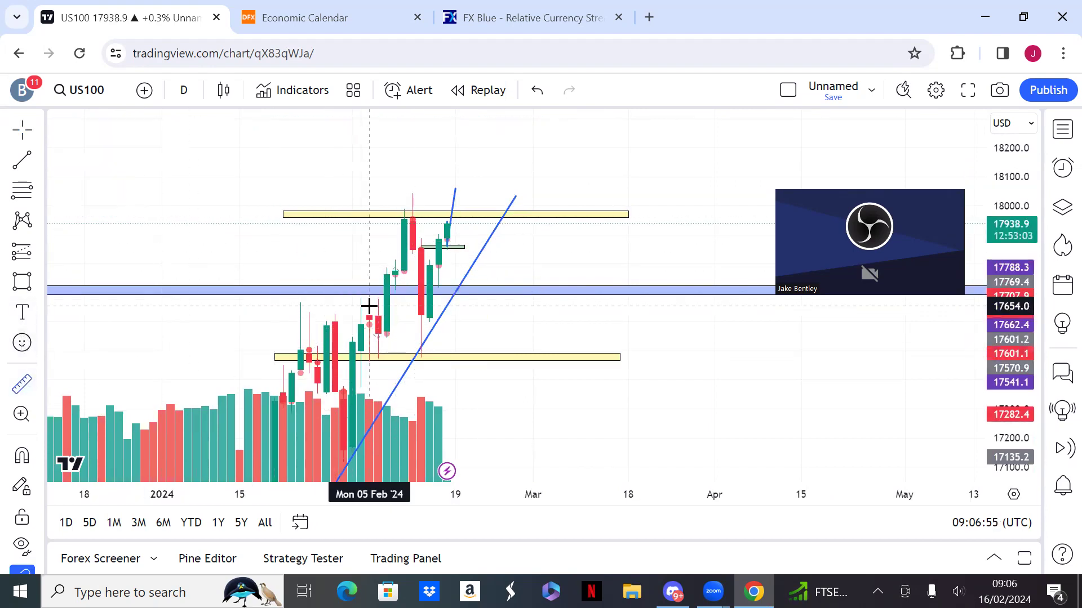
click(386, 332)
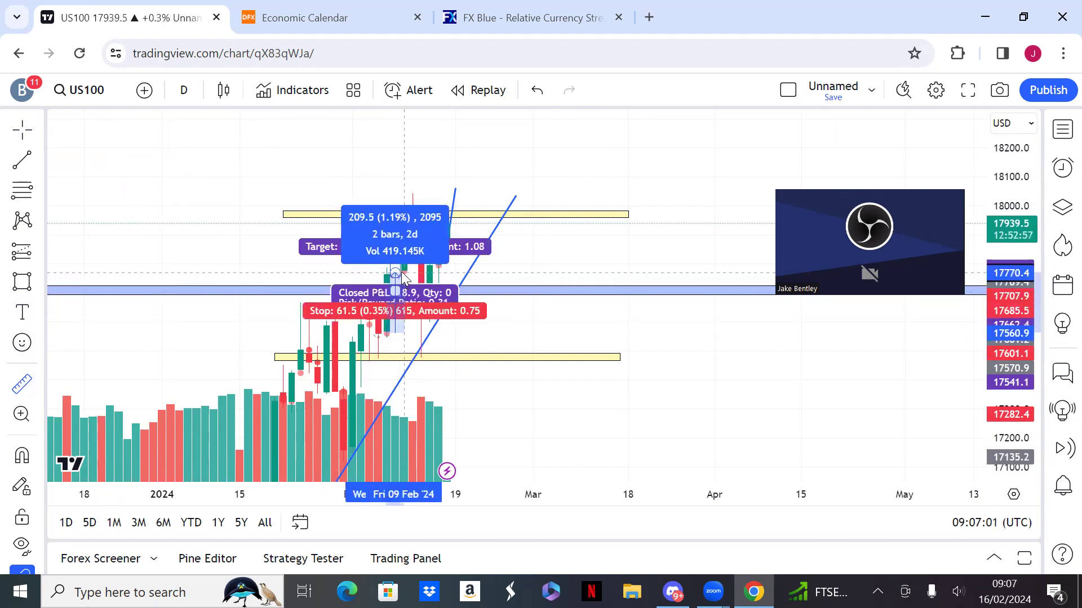
click(401, 272)
click(401, 272)
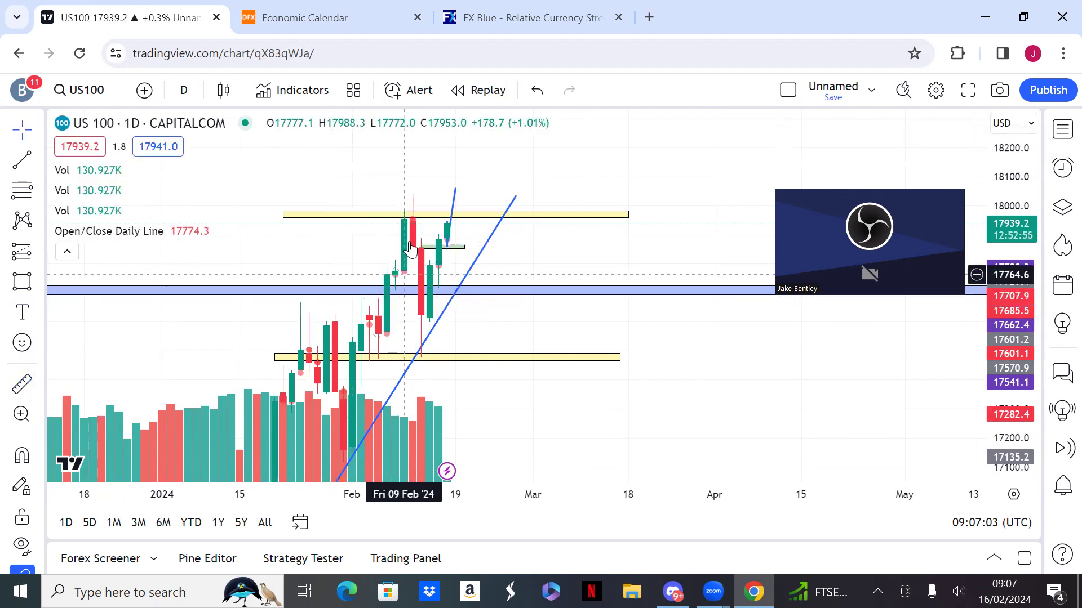
drag(403, 308, 460, 167)
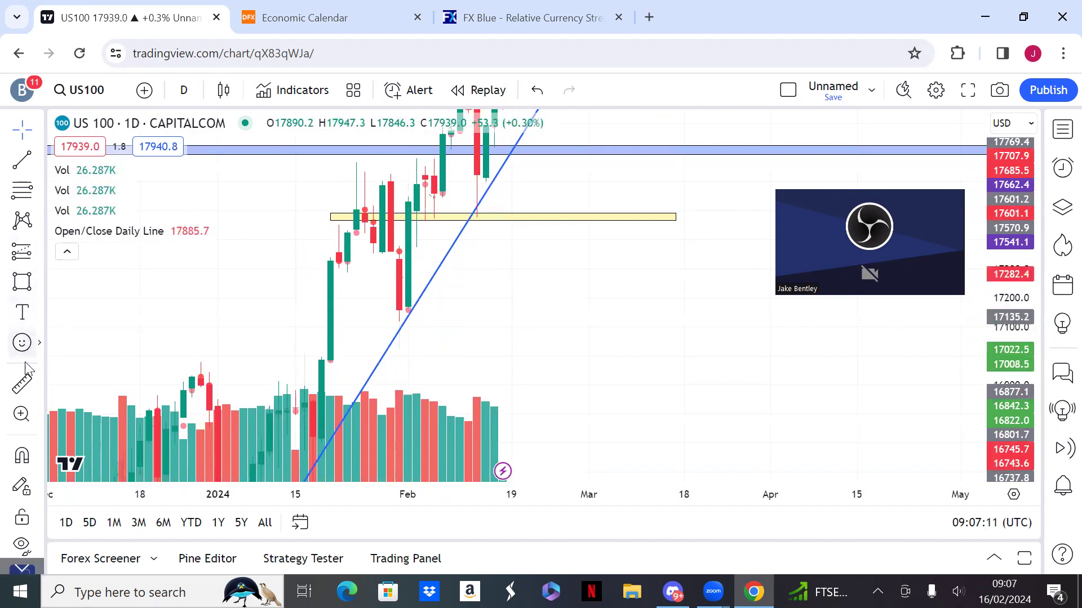
click(25, 386)
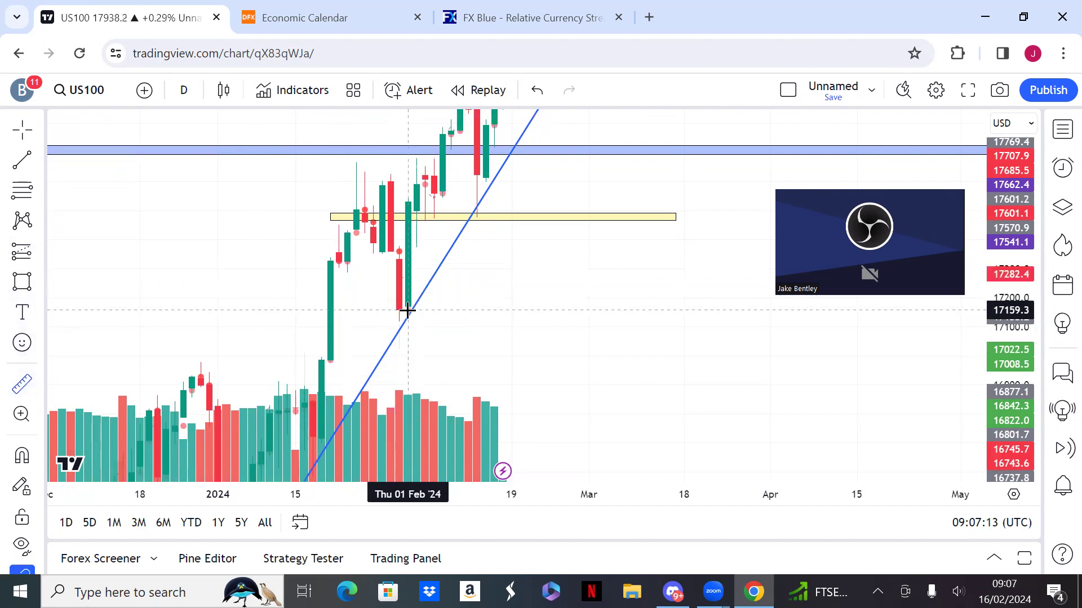
click(408, 310)
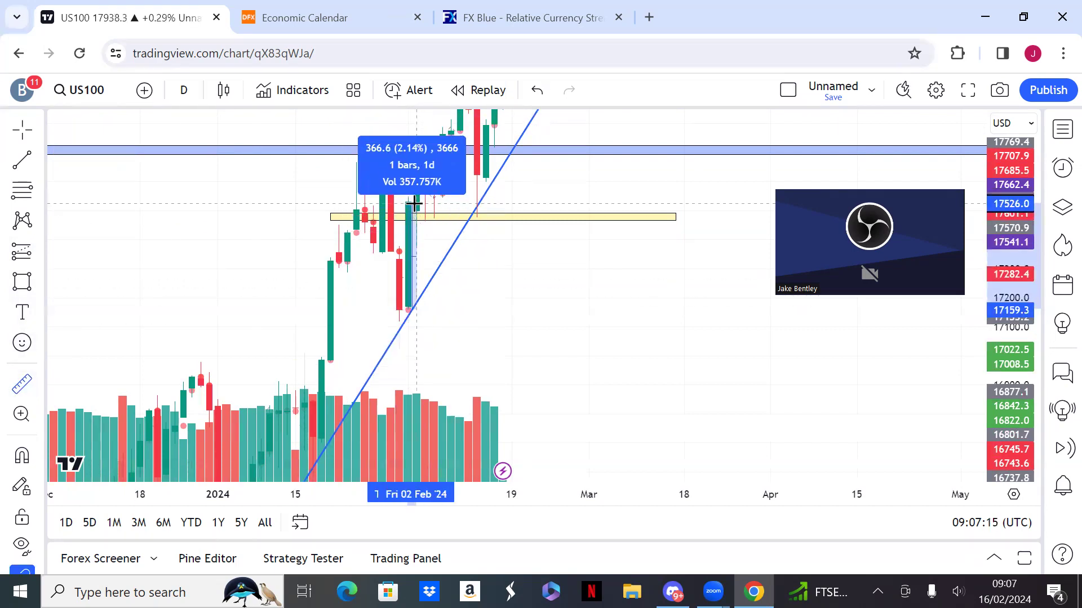
click(414, 203)
click(567, 305)
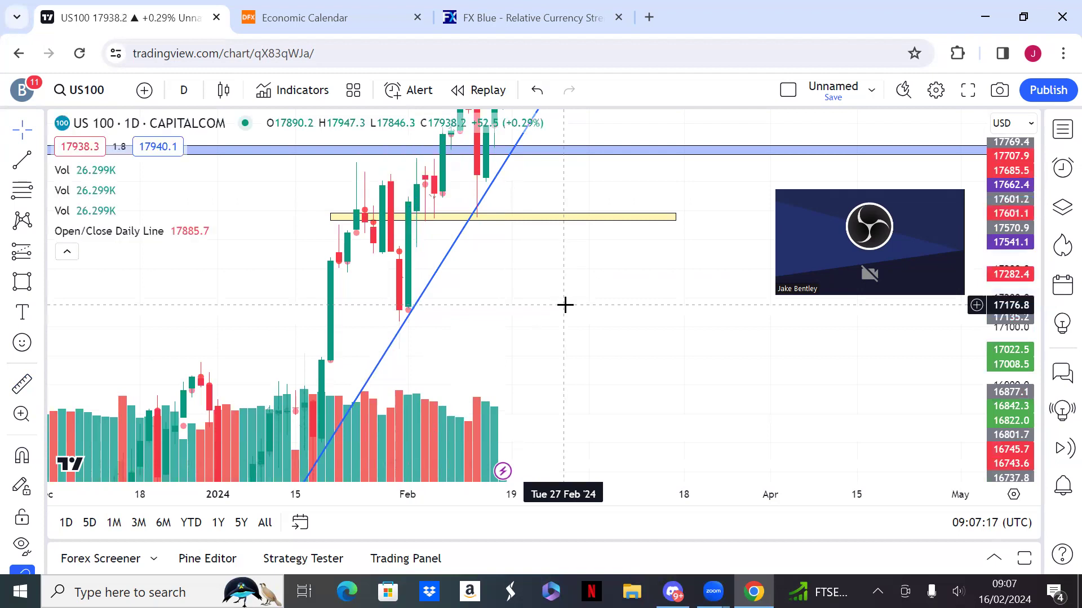
- Zoom and pan the daily chart to recentre on the recent candles
drag(569, 305, 526, 326)
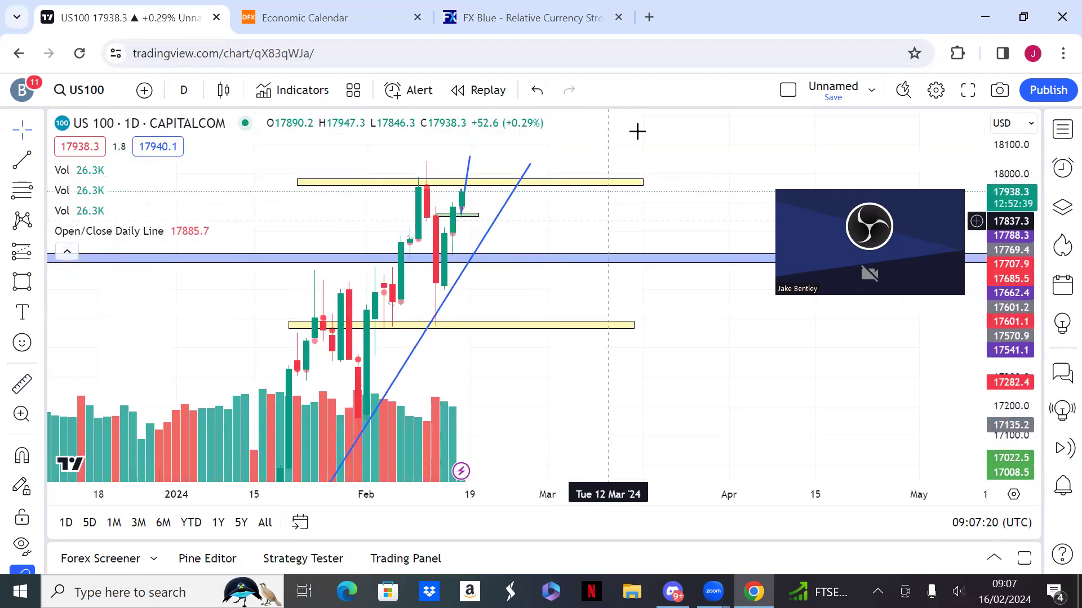
scroll(634, 131, up, 3)
drag(457, 169, 671, 186)
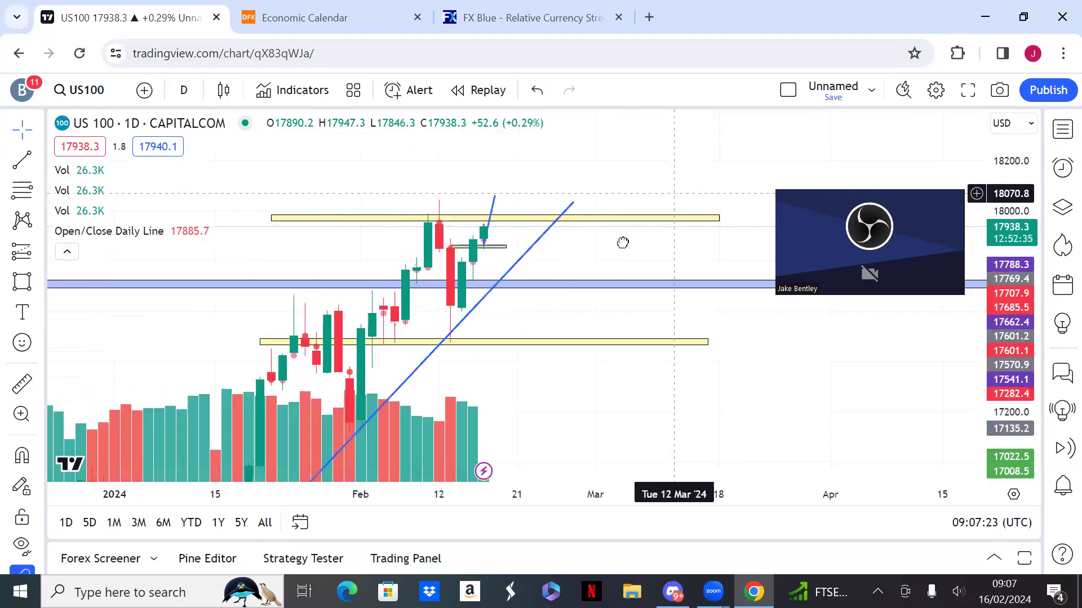
drag(623, 242, 598, 160)
drag(579, 313, 465, 452)
drag(570, 227, 544, 277)
- Switch back to the hourly interval and frame the 14–16 Feb candles with room on the right
text(1H)
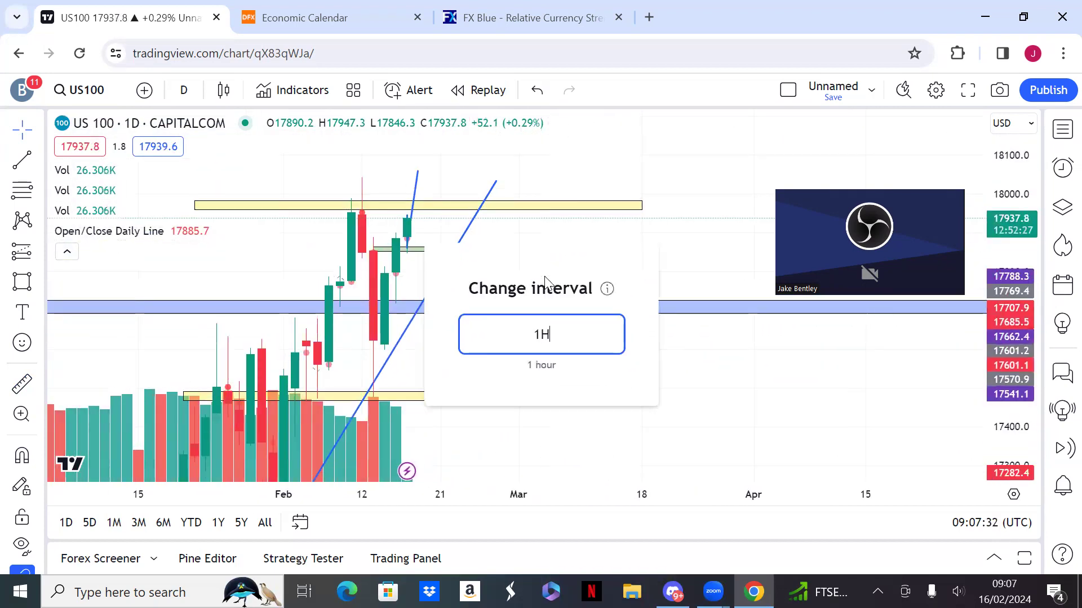
key(Return)
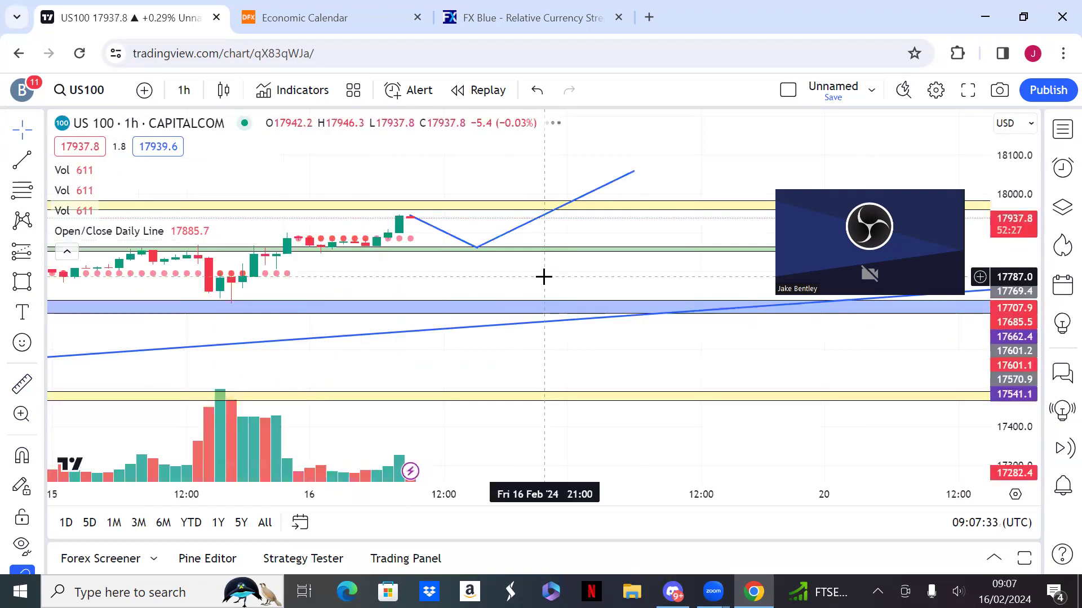
drag(1004, 309, 973, 308)
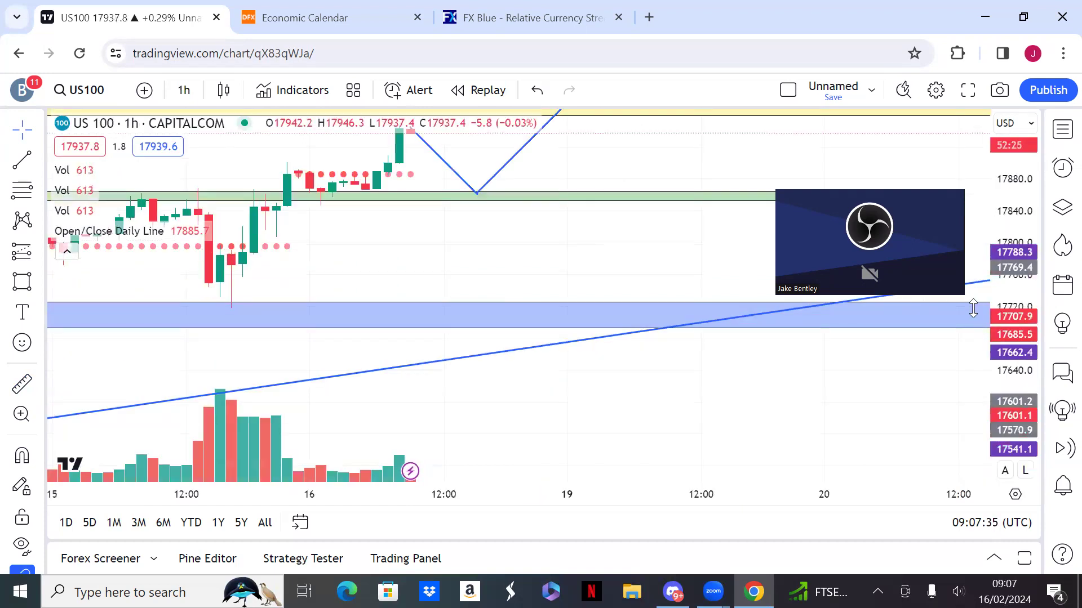
drag(488, 293, 431, 391)
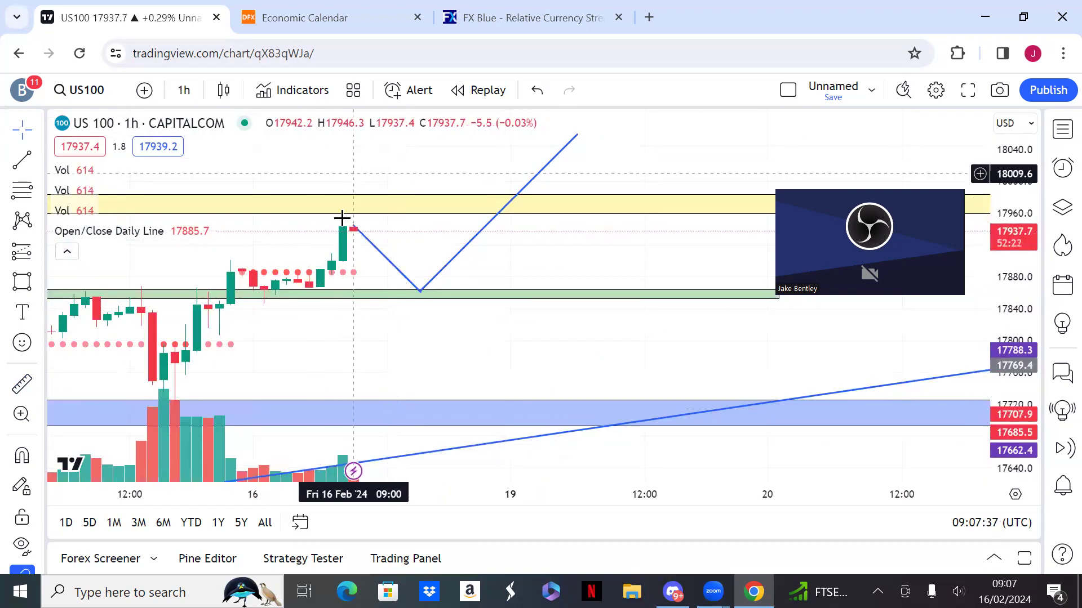
drag(422, 234, 580, 239)
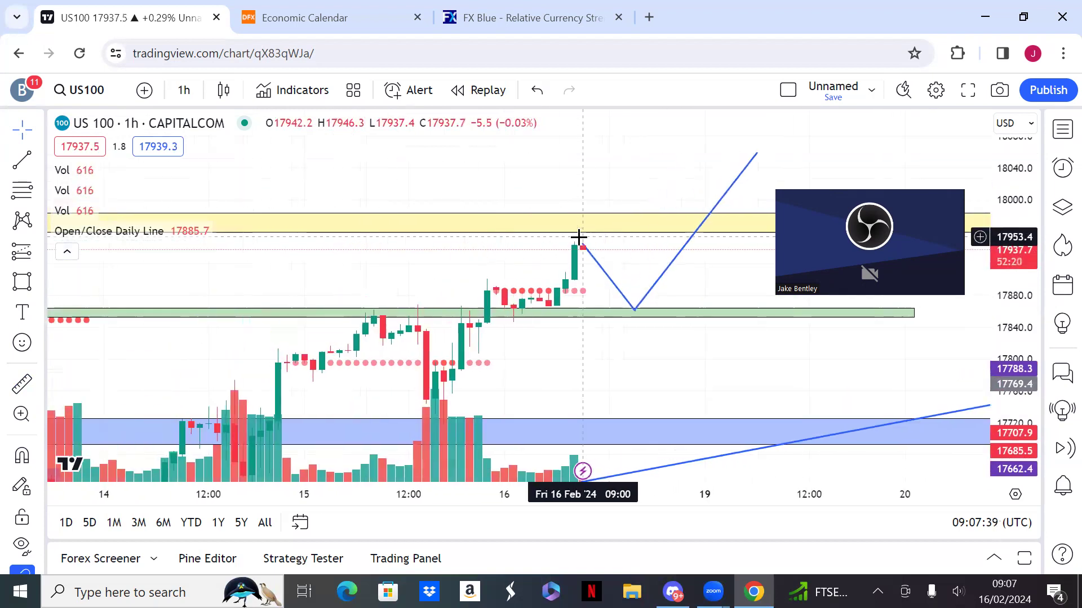
drag(415, 267, 350, 266)
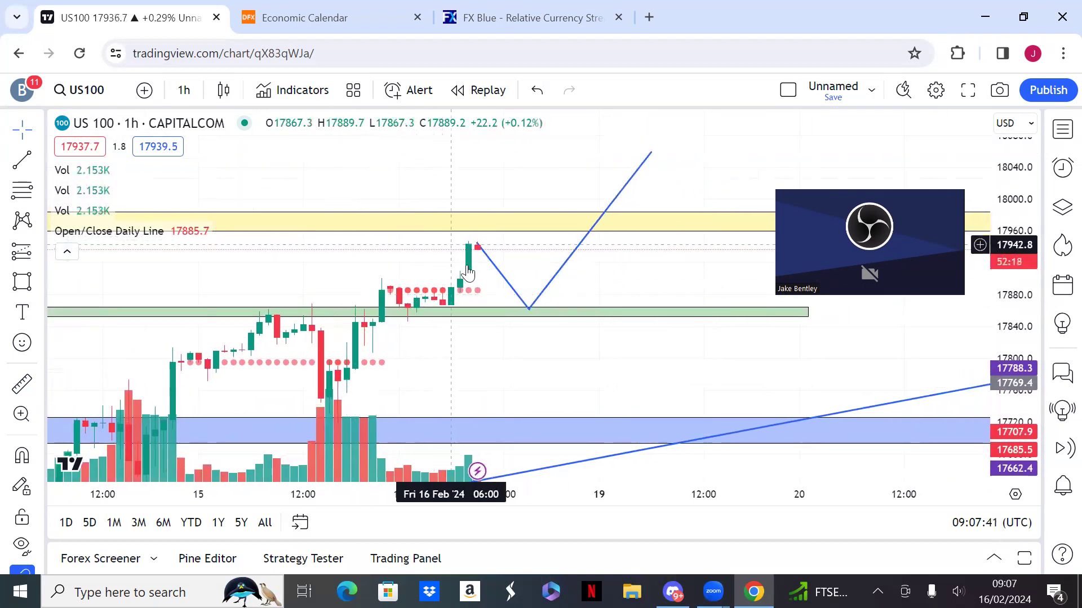
drag(480, 291, 324, 300)
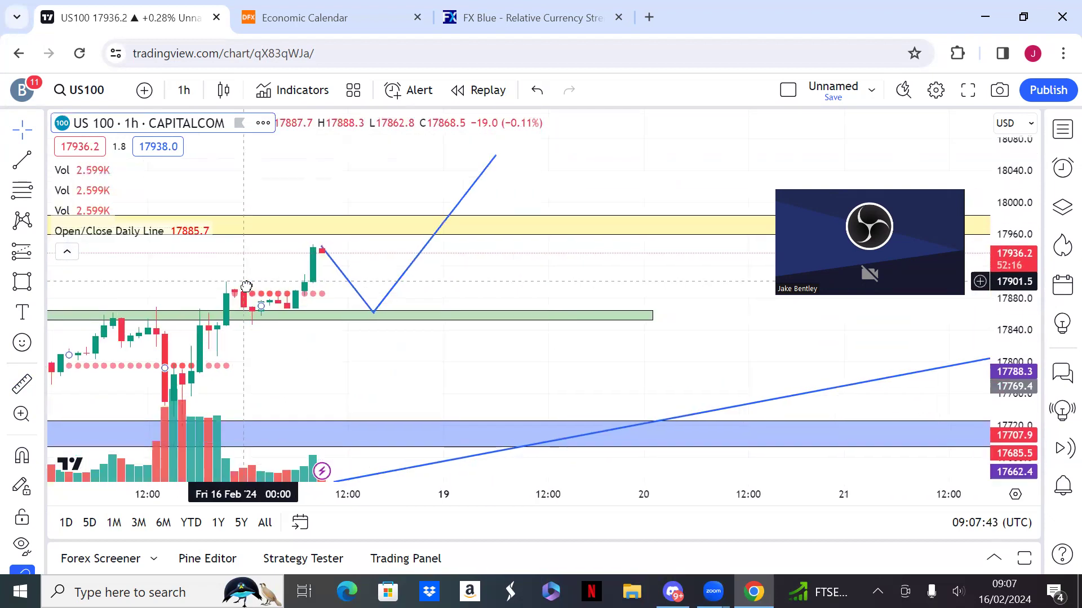
- Place a long position at the latest candle with a 114.5-point target and a shortened box
click(38, 251)
click(68, 109)
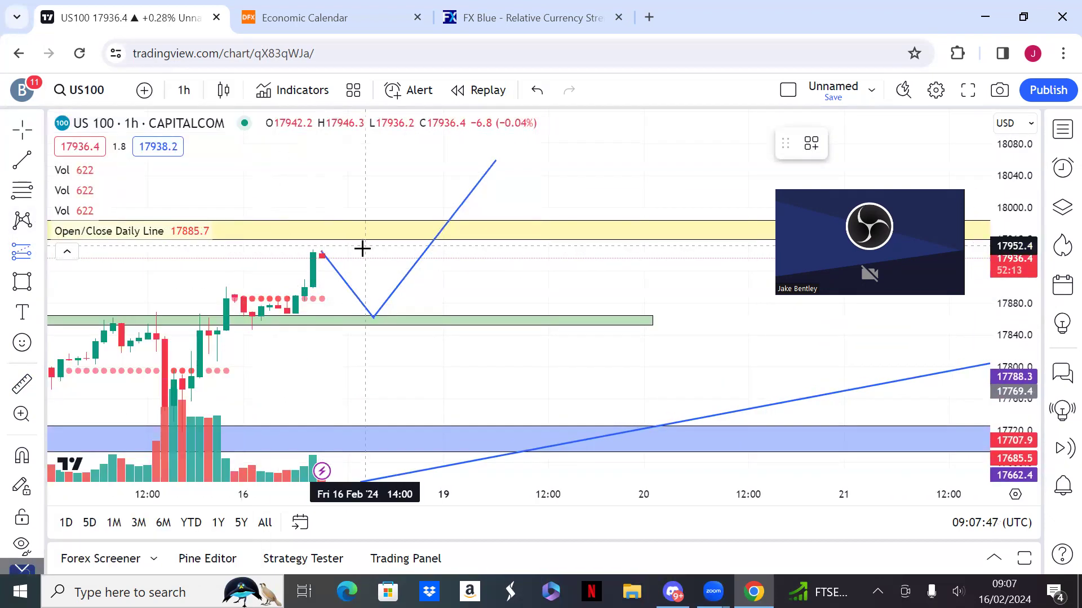
click(340, 300)
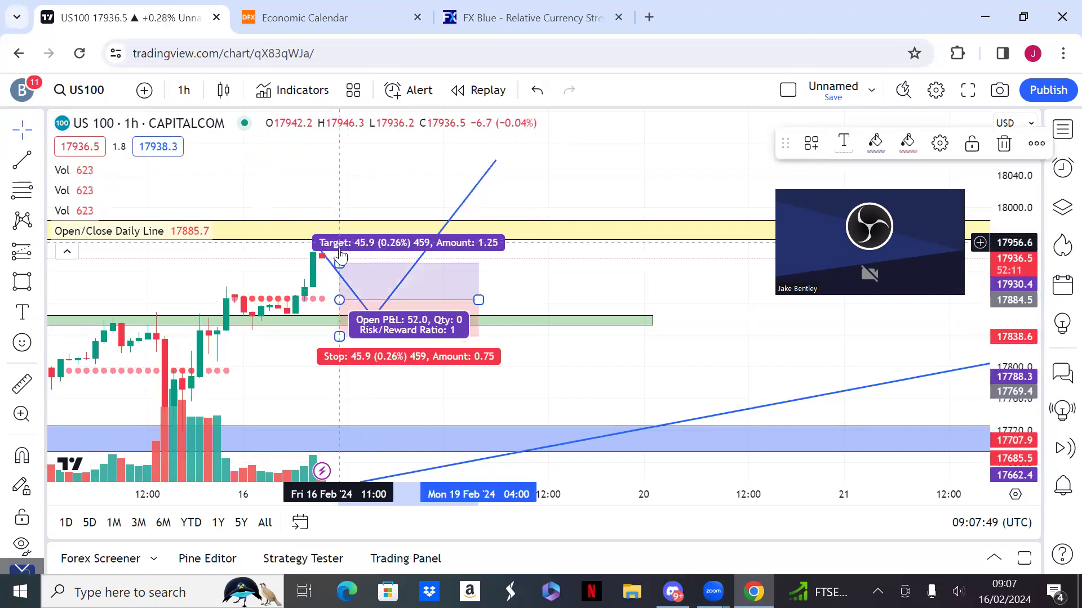
drag(339, 263, 331, 208)
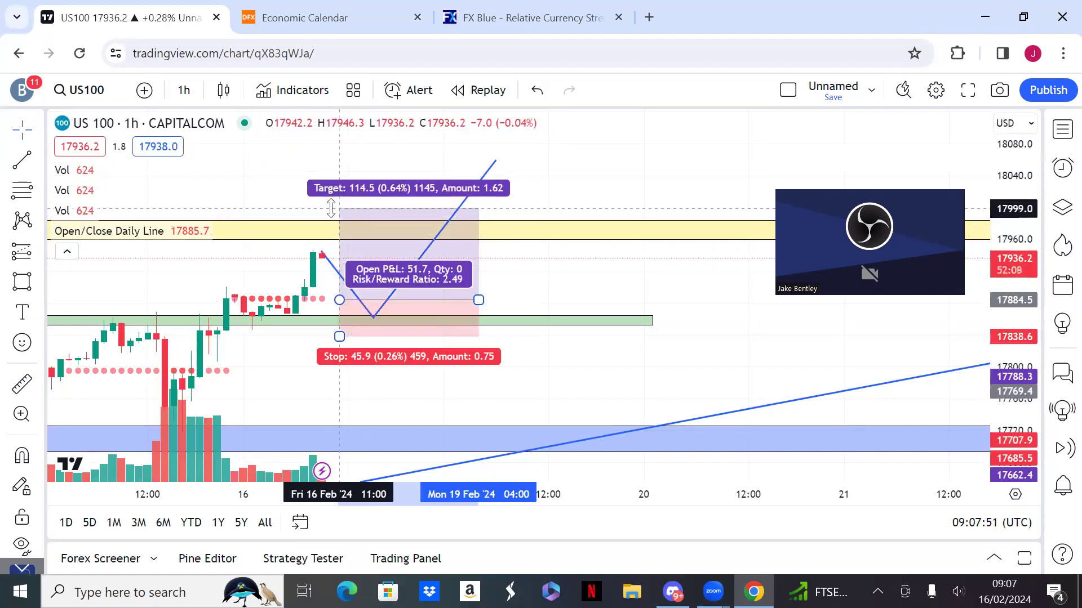
drag(478, 300, 407, 303)
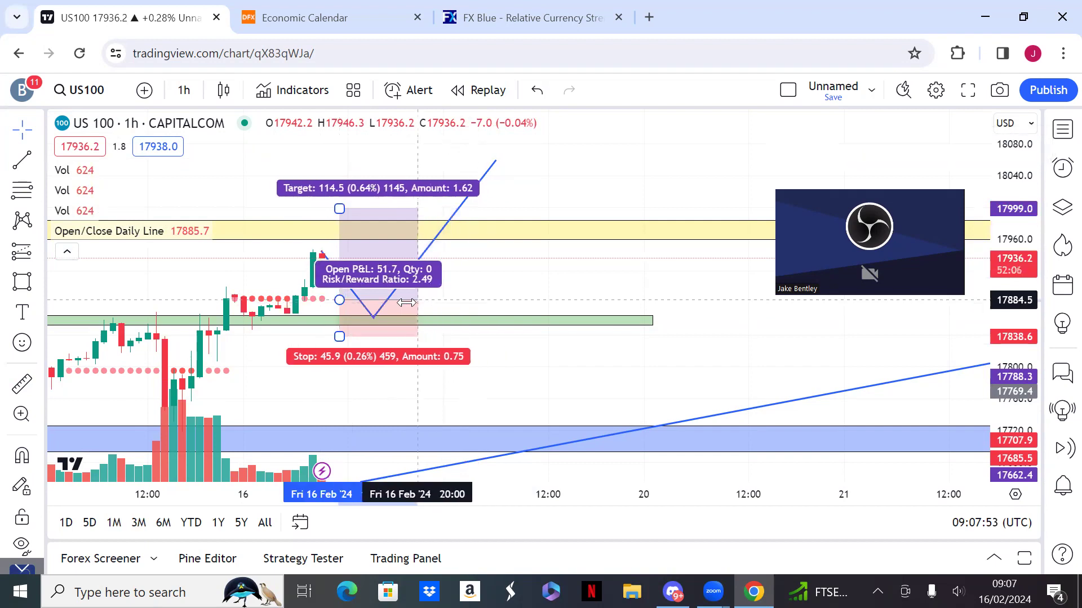
scroll(585, 278, down, 5)
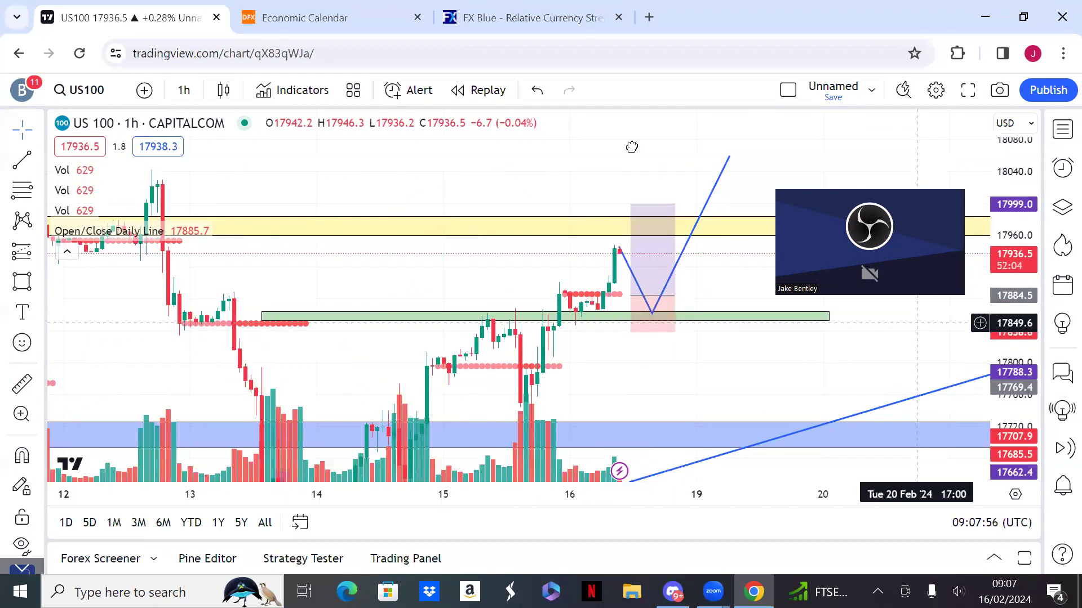
- Switch US100 to the 1W weekly interval and zoom into the recent weeks
text(1w)
key(Return)
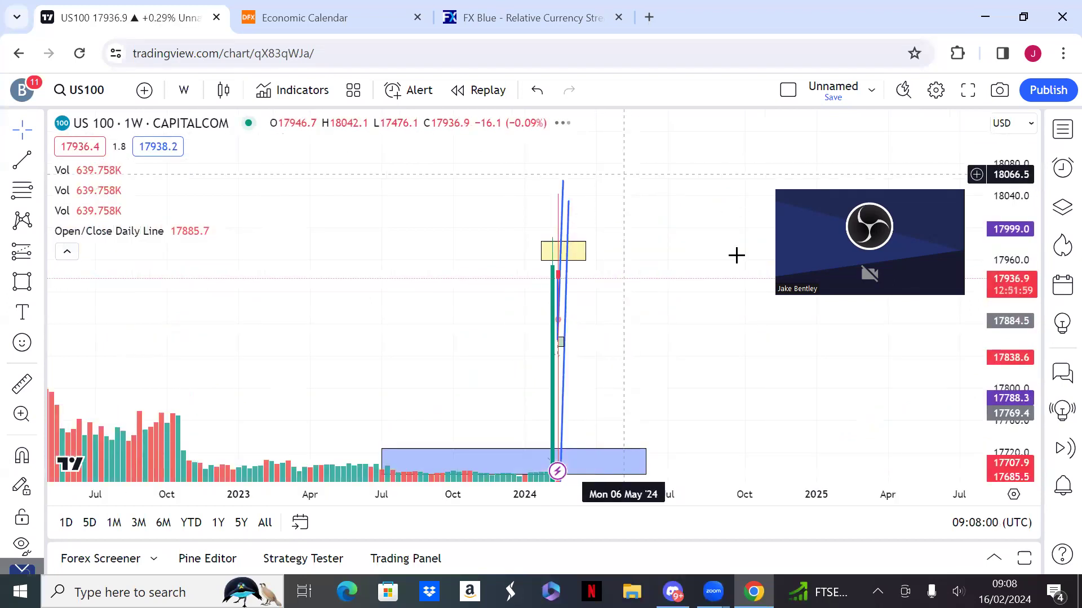
scroll(217, 343, up, 5)
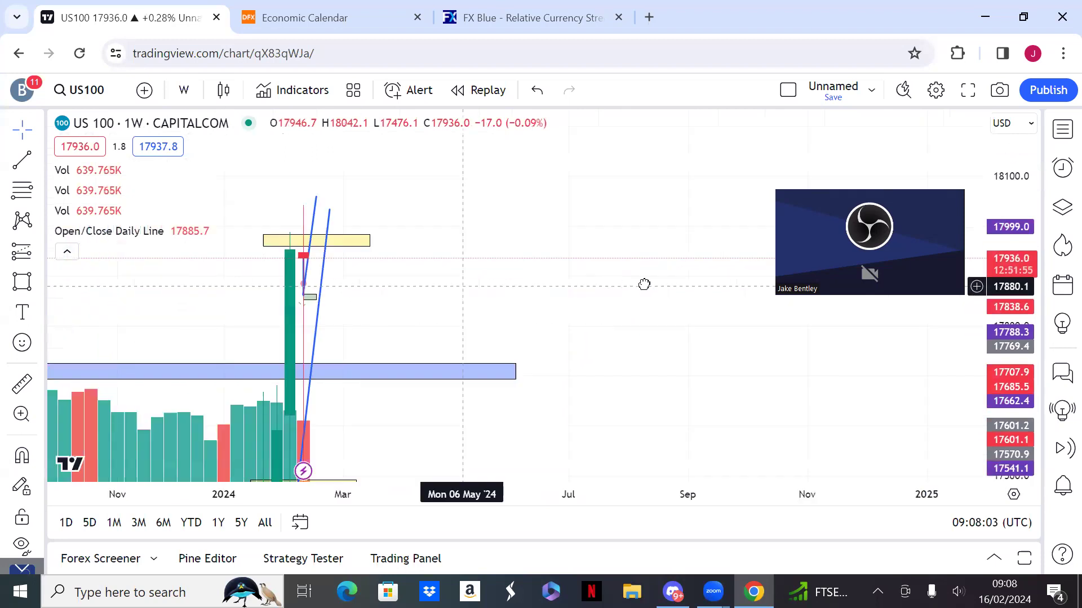
drag(644, 284, 673, 286)
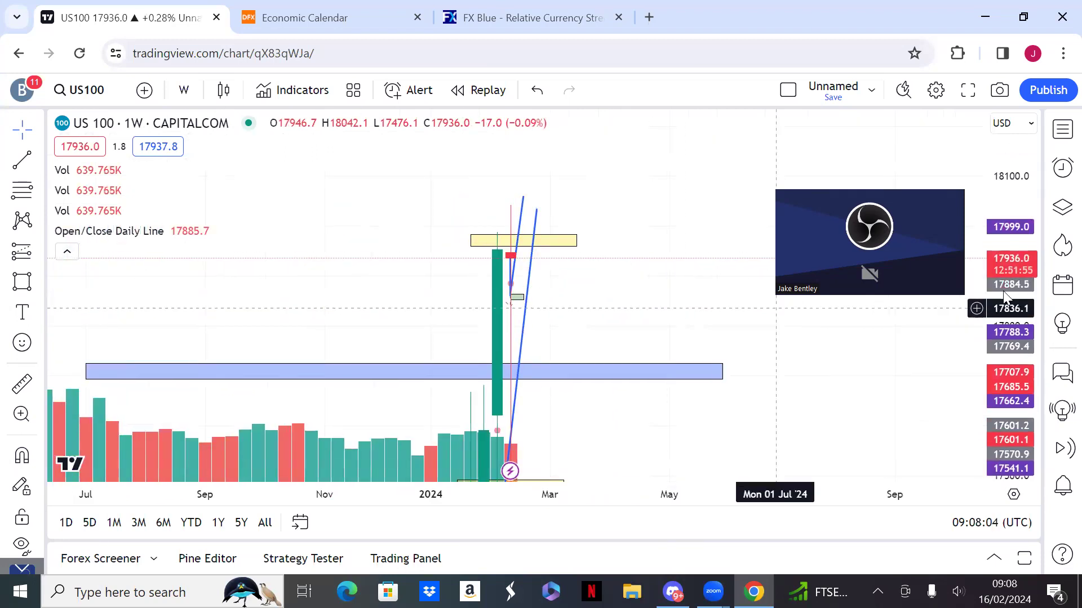
drag(1003, 292, 994, 347)
drag(644, 261, 598, 232)
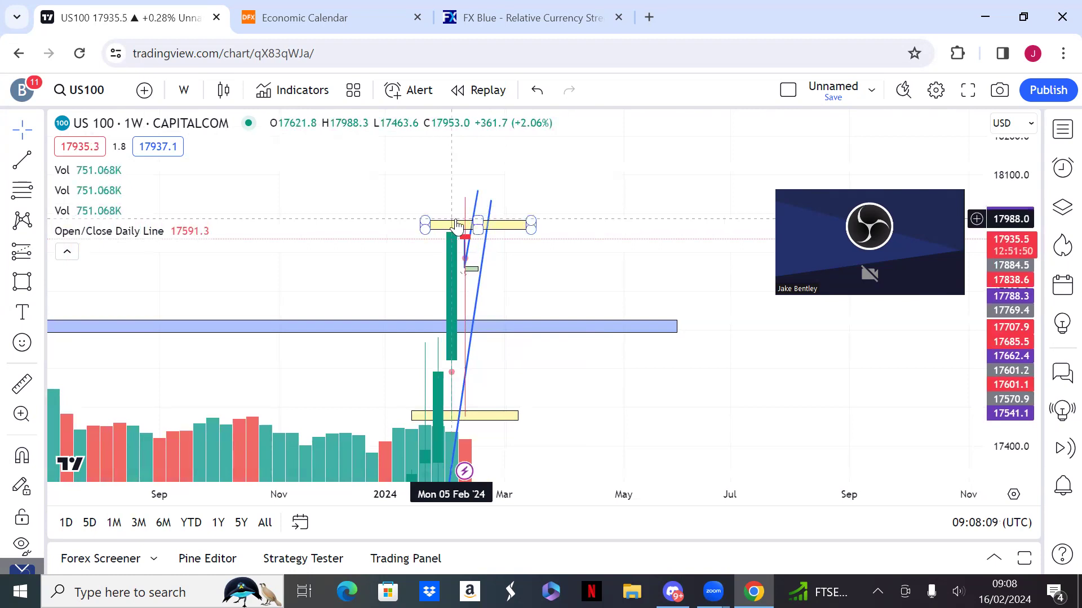
- Compress the price scale and pan so the recent rally sits left of centre
drag(625, 173, 651, 148)
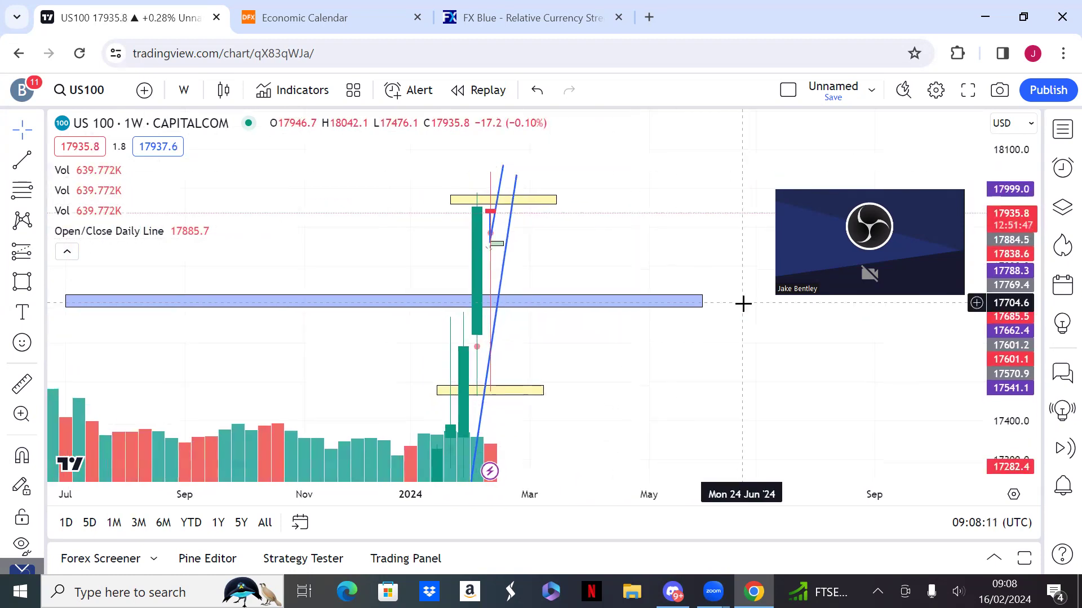
drag(996, 373, 996, 458)
drag(686, 372, 560, 317)
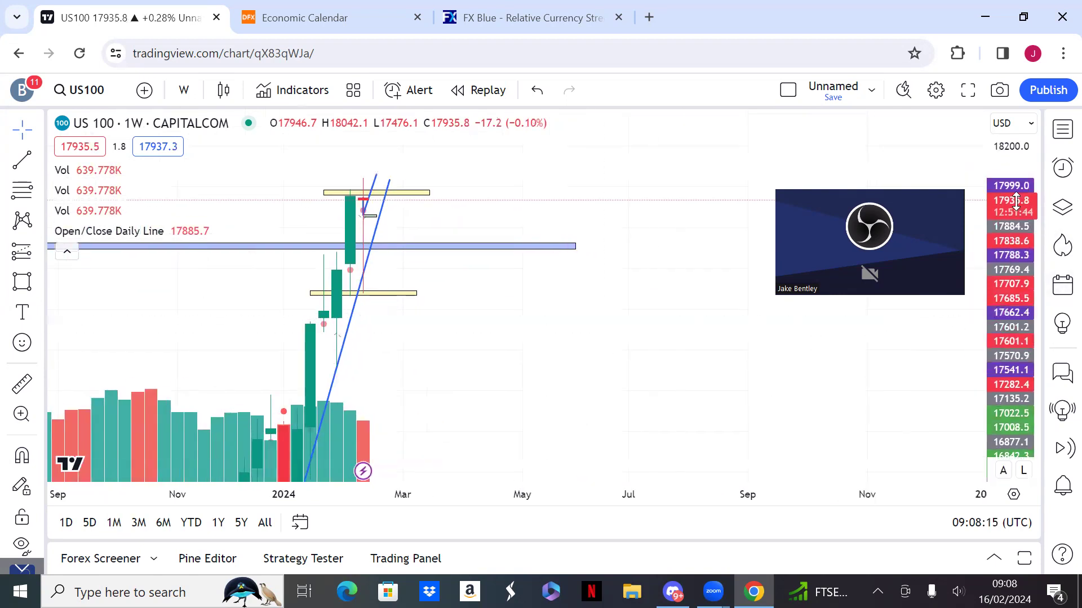
drag(1016, 202, 987, 326)
drag(638, 351, 722, 333)
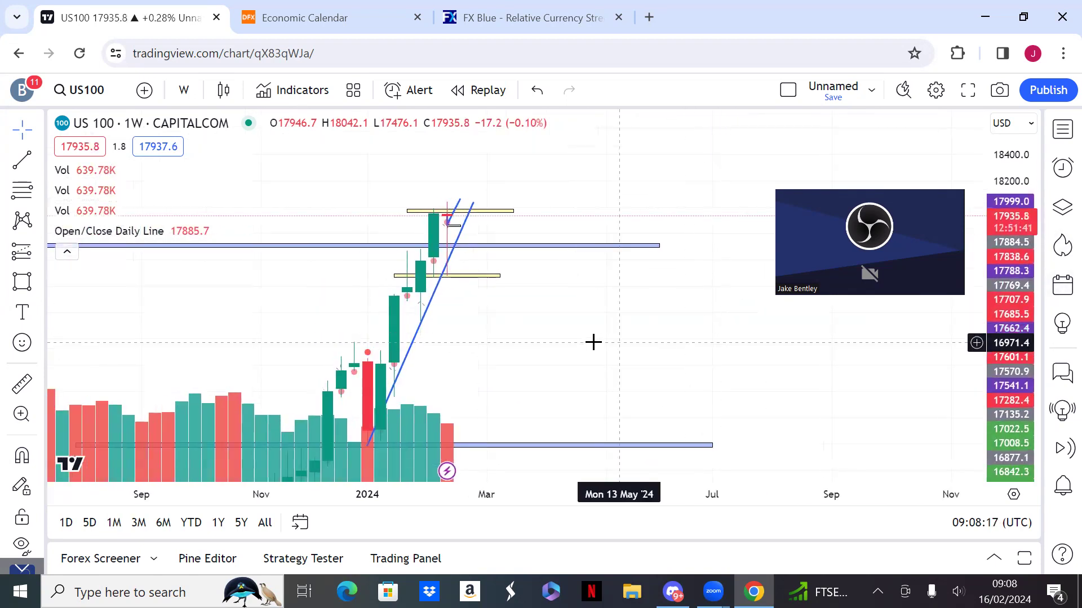
scroll(584, 323, right, 3)
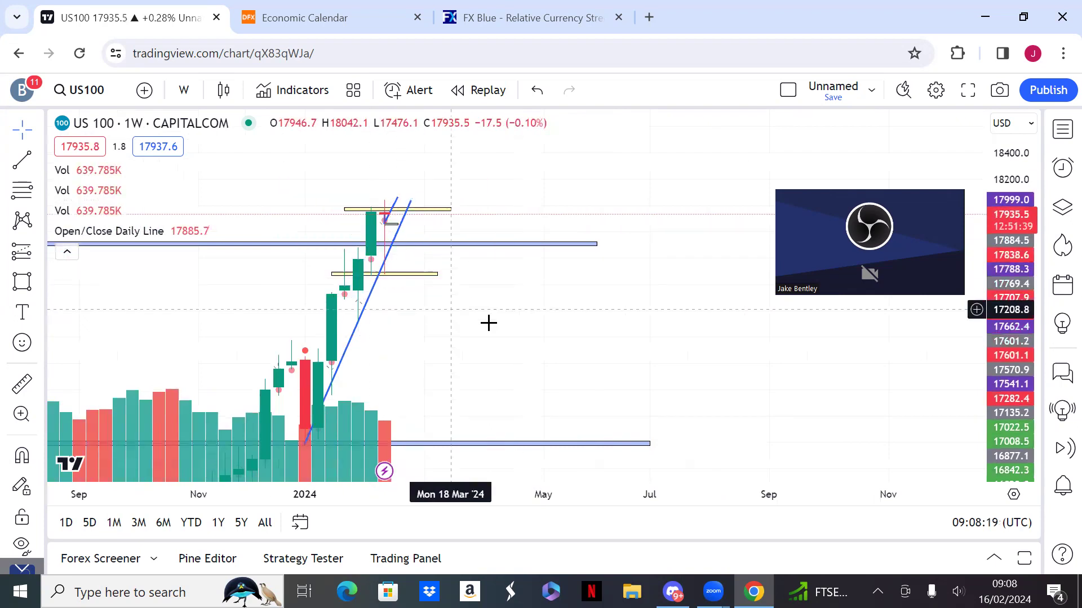
drag(524, 377, 528, 398)
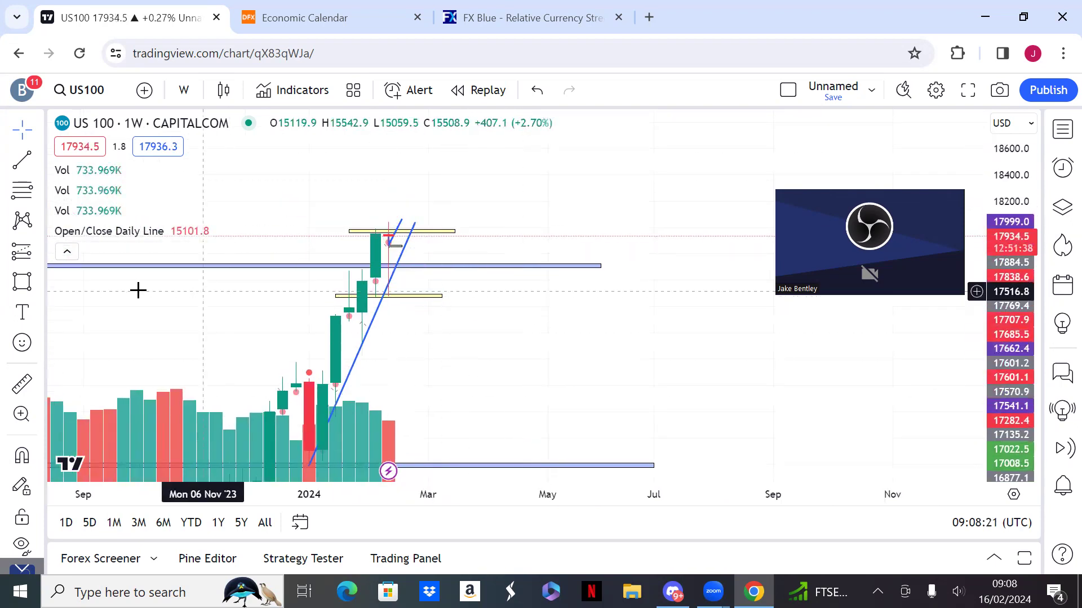
click(495, 334)
click(490, 400)
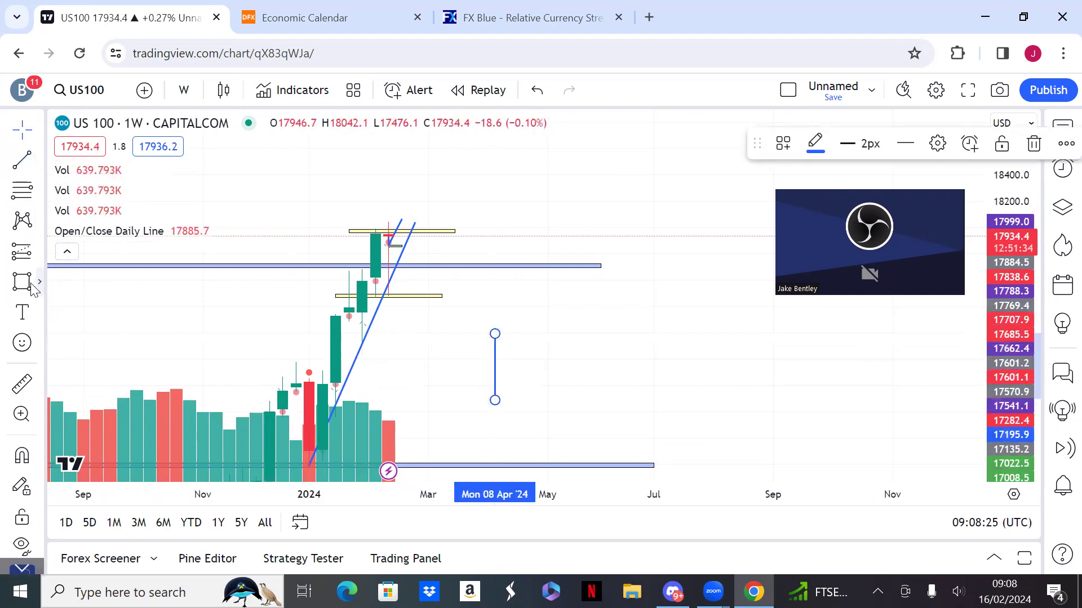
click(468, 349)
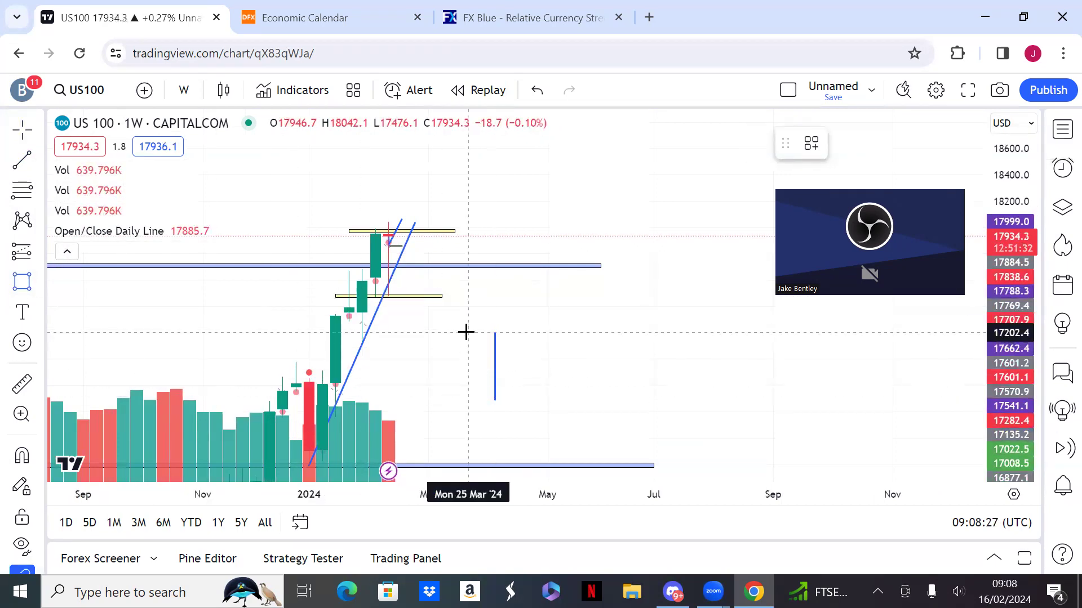
click(513, 307)
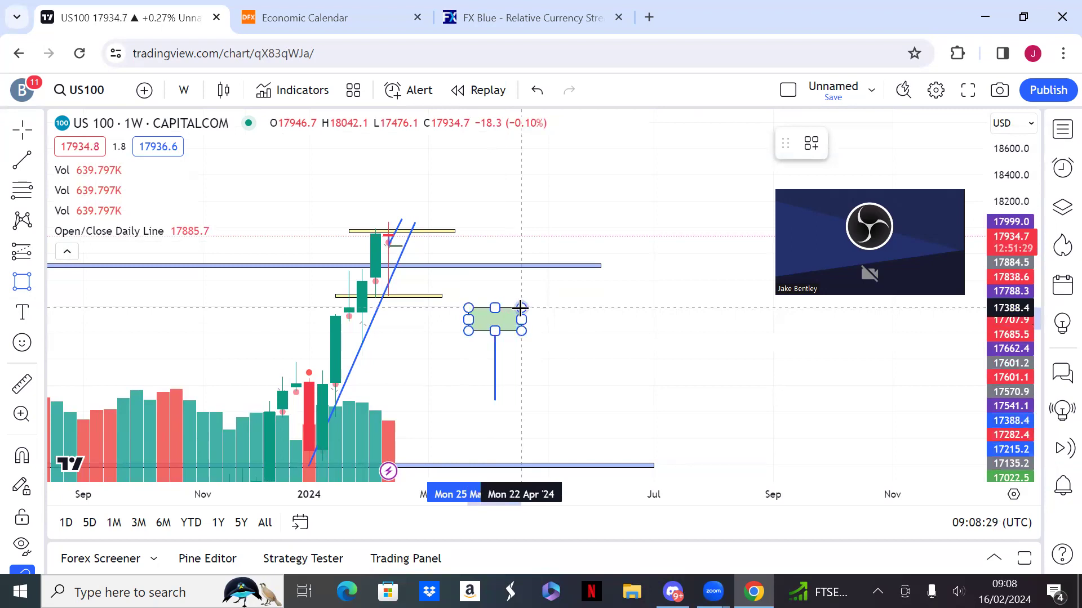
click(611, 350)
click(366, 233)
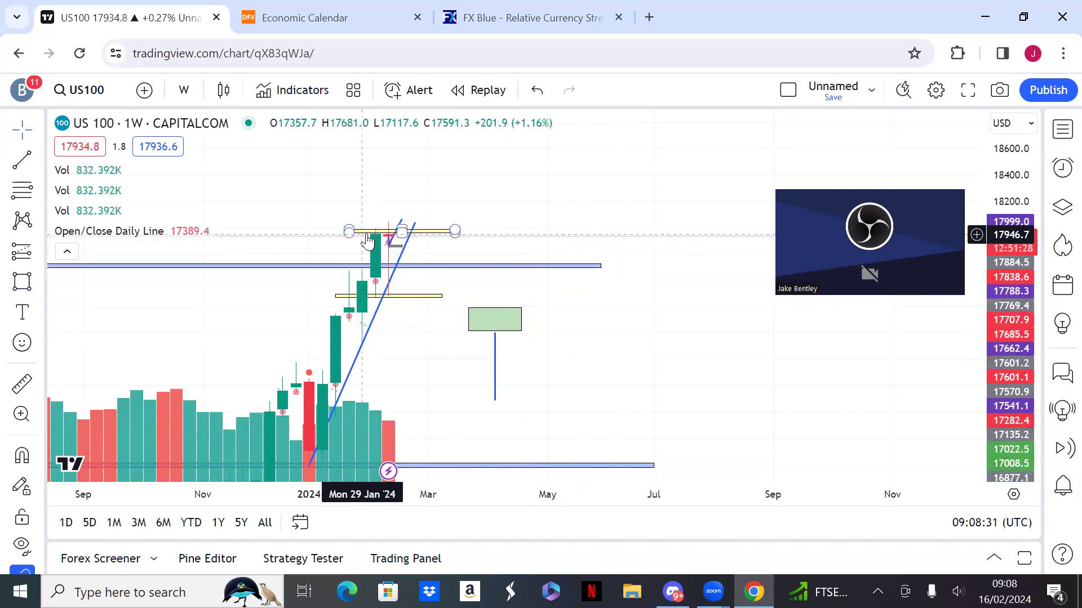
click(495, 308)
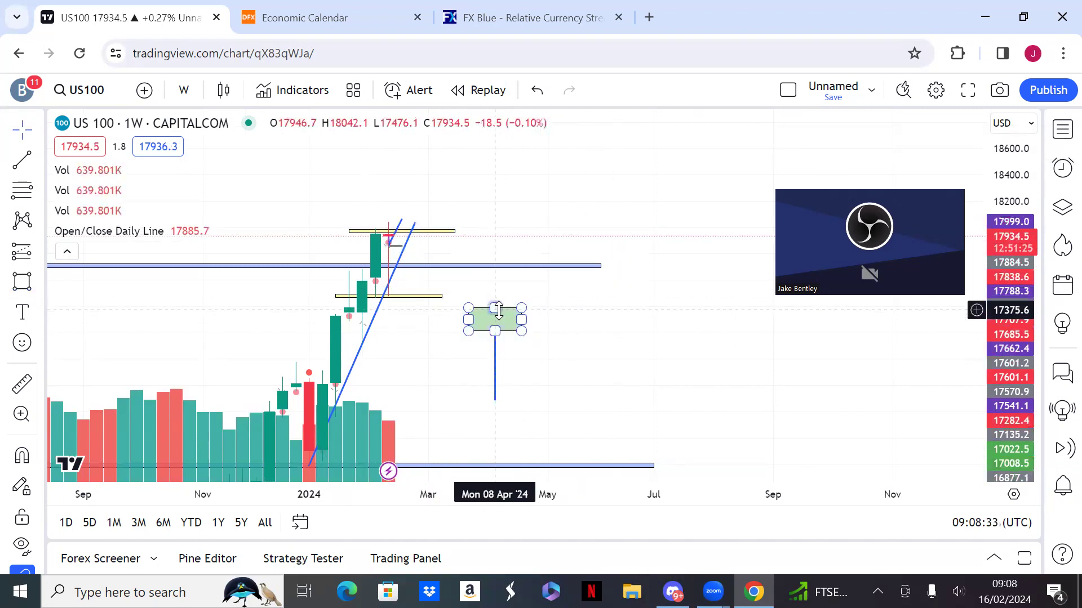
drag(495, 308, 492, 260)
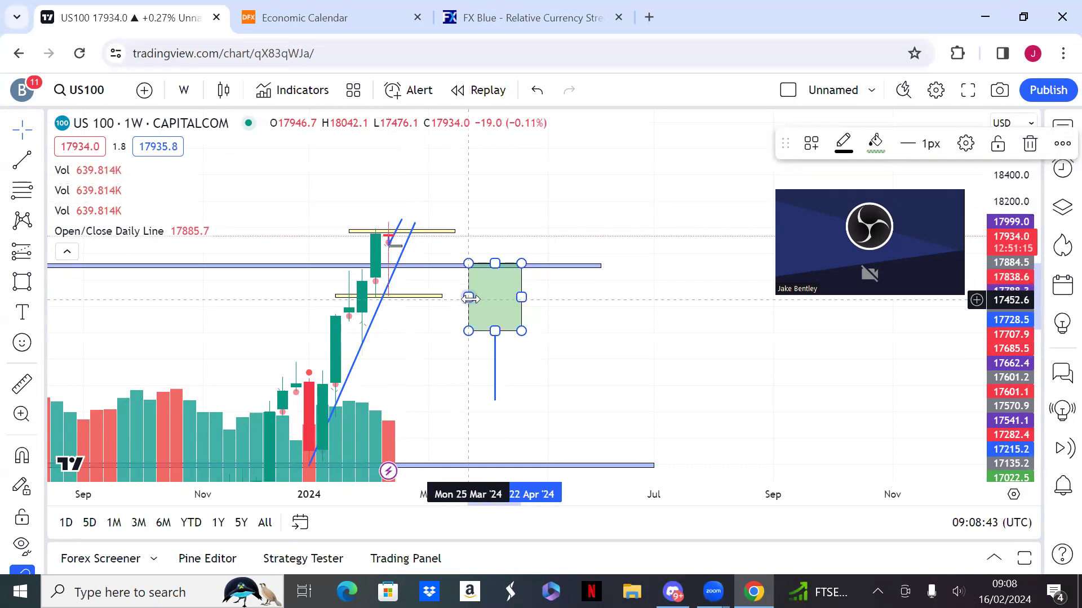
key(Delete)
click(496, 353)
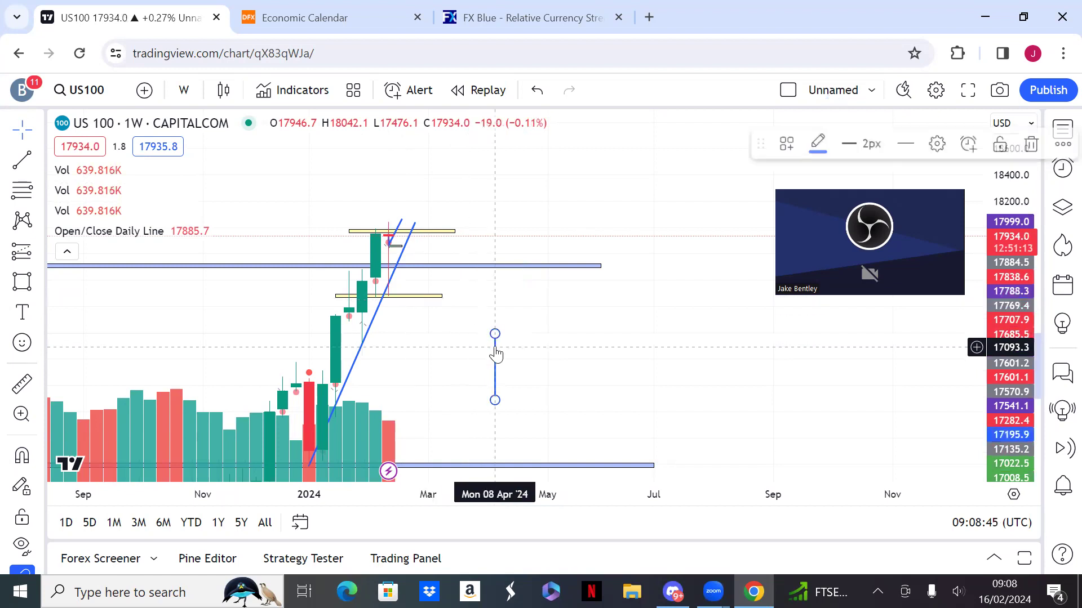
key(Delete)
- Return to the 1-hour interval and stretch the price scale around the projected path and long box
text(1H)
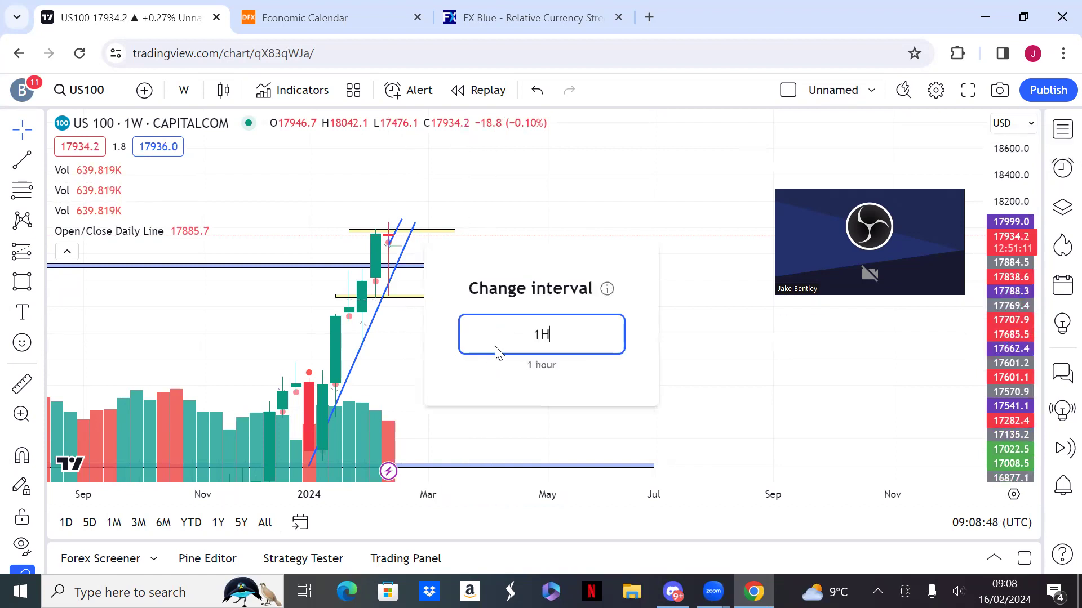
key(Return)
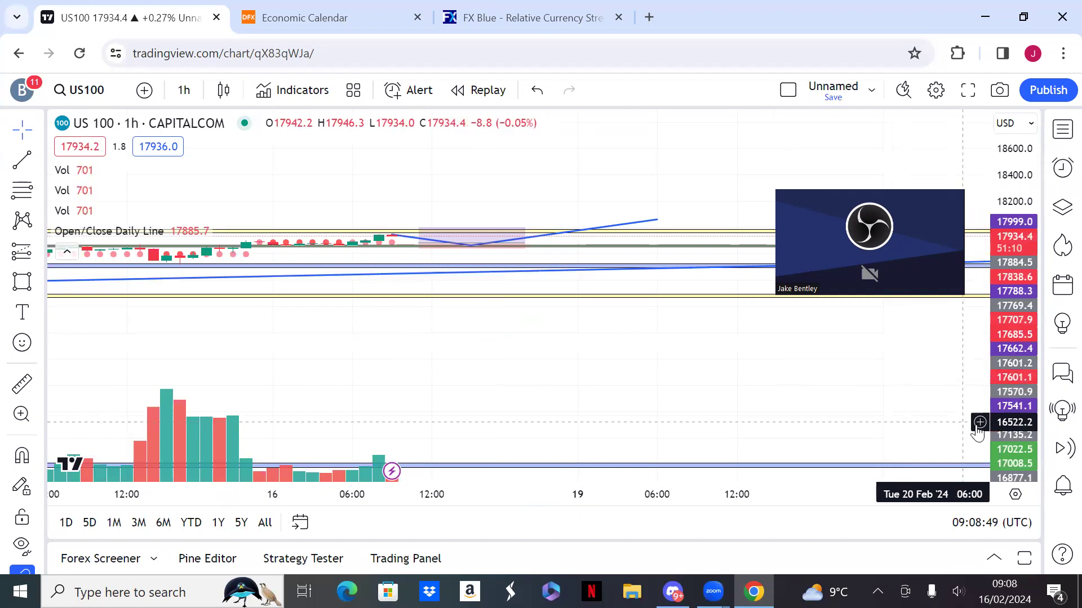
drag(1013, 402, 1000, 253)
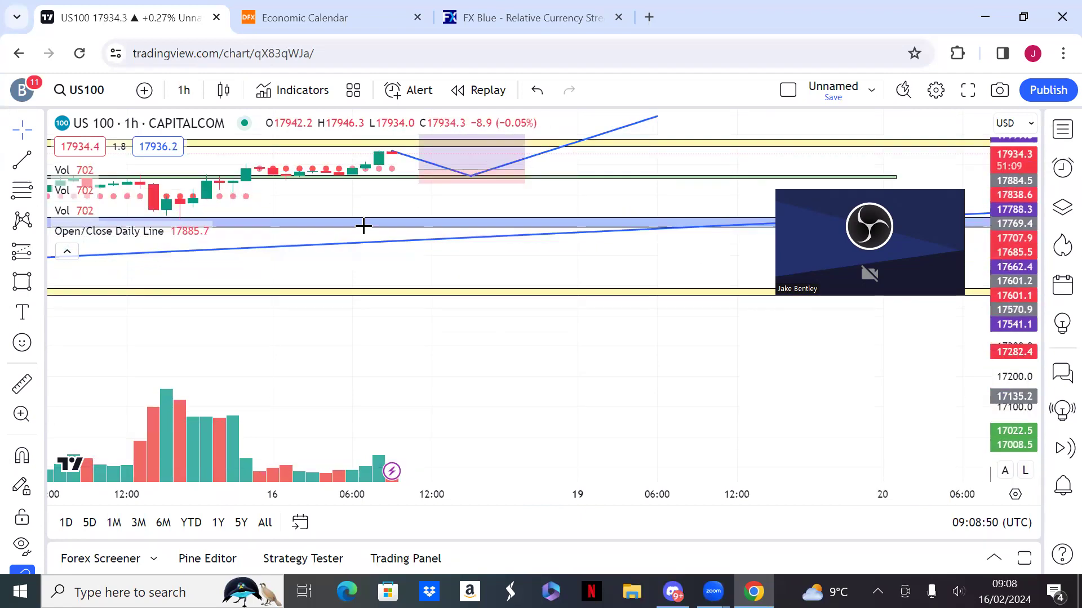
drag(363, 225, 486, 300)
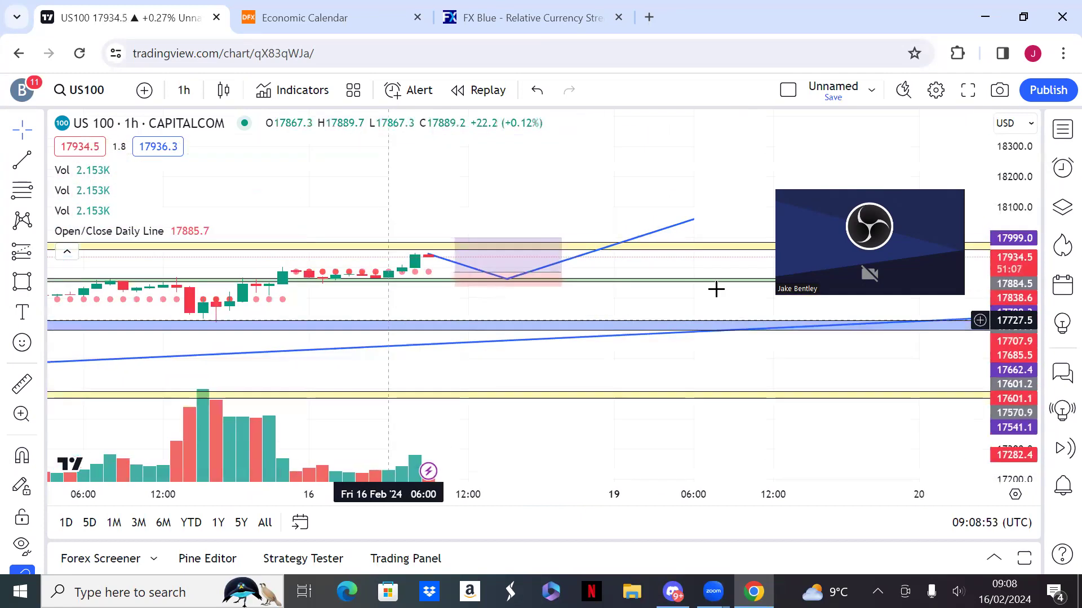
drag(1024, 327, 1007, 149)
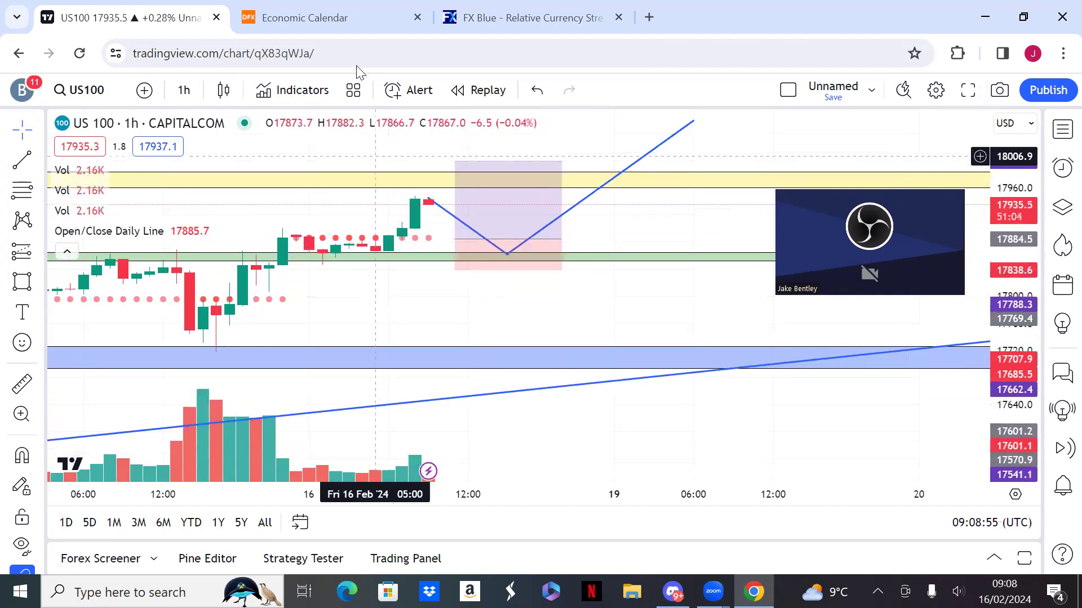
click(297, 21)
scroll(669, 405, down, 5)
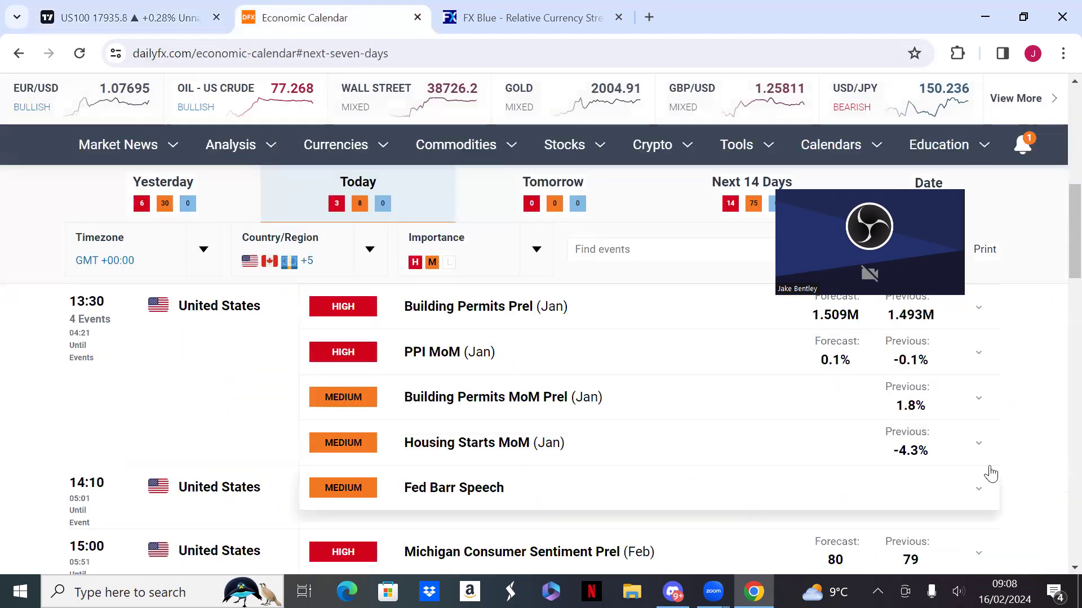
scroll(609, 414, down, 5)
scroll(610, 414, up, 7)
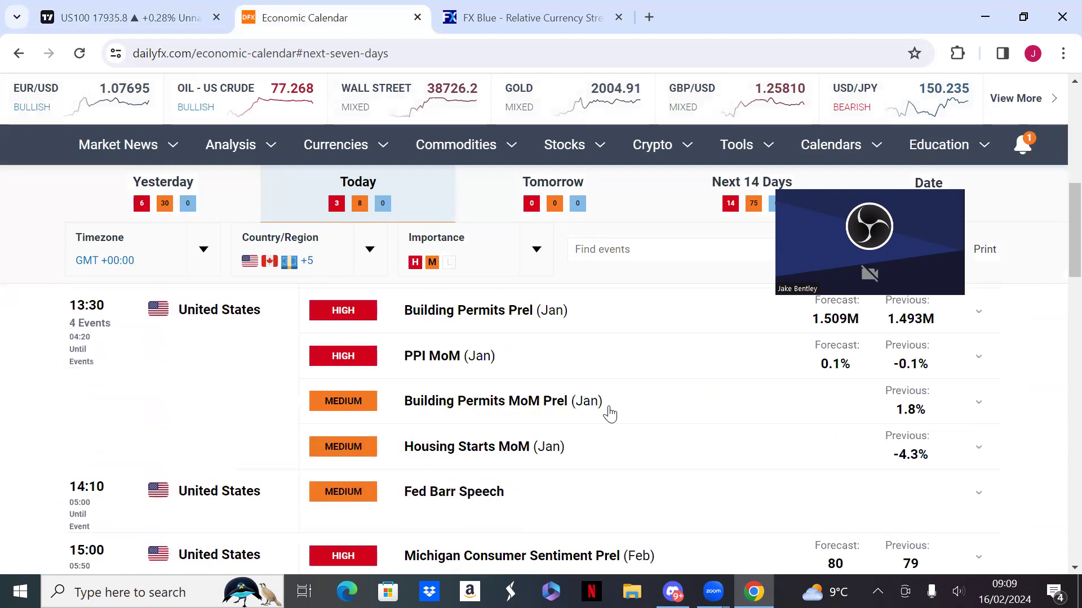
scroll(610, 414, up, 1)
scroll(610, 414, down, 1)
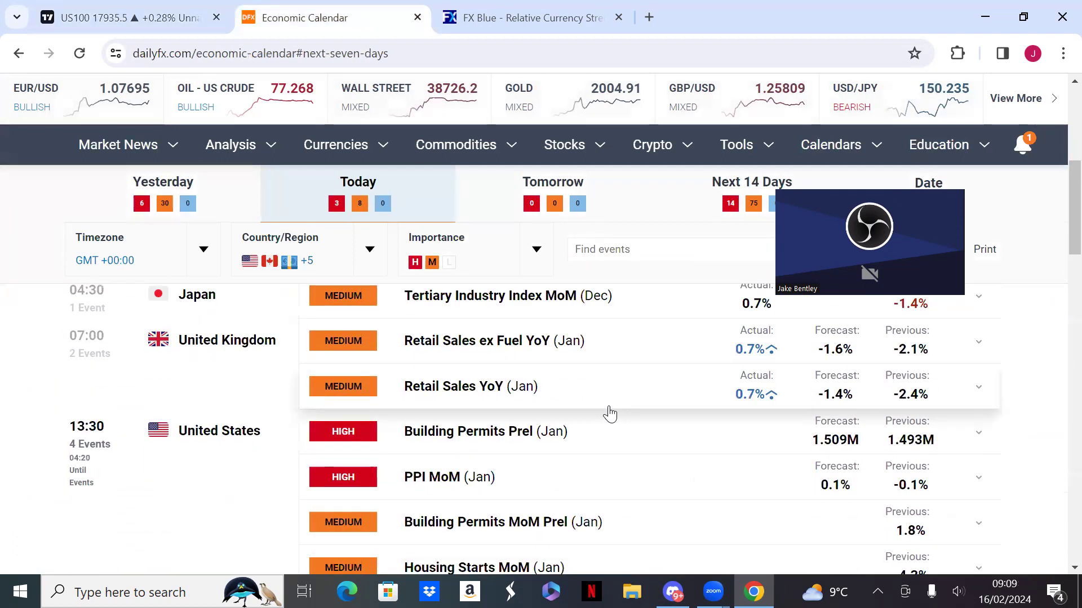
scroll(609, 415, down, 1)
scroll(610, 414, down, 1)
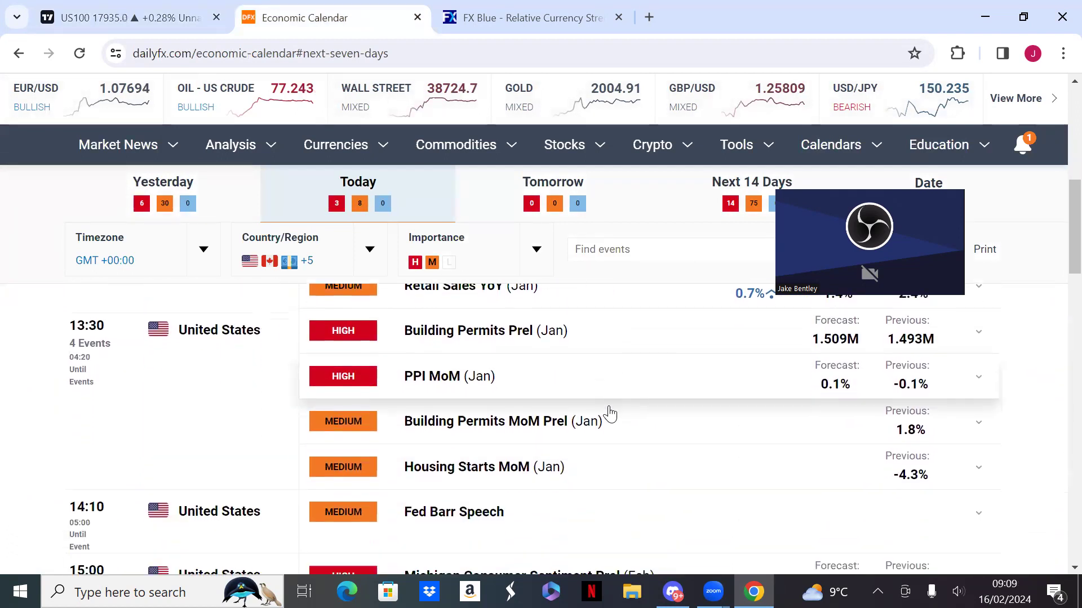
scroll(609, 414, down, 2)
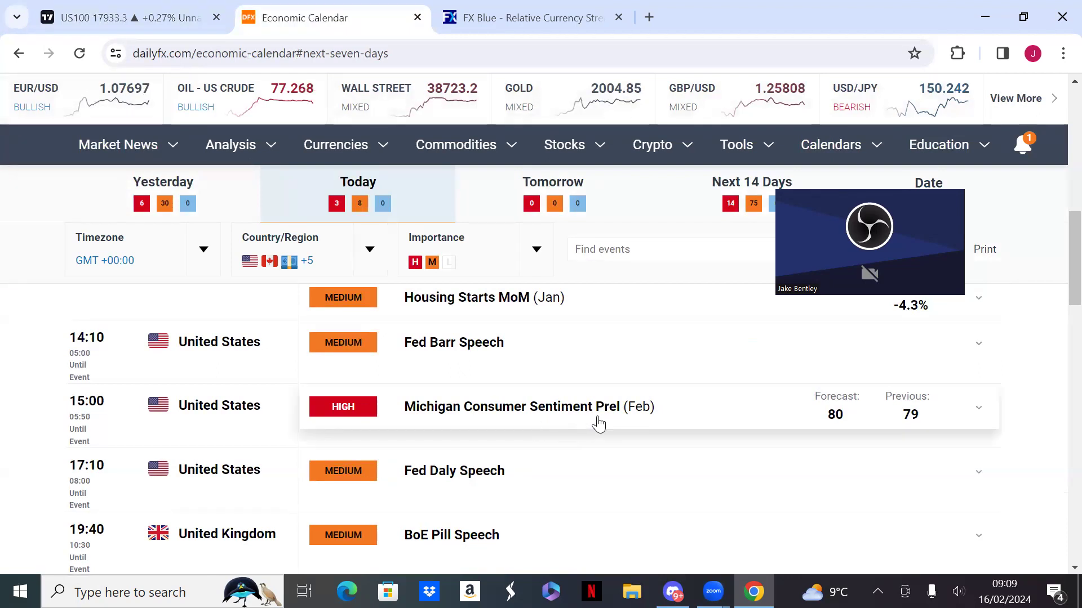
scroll(575, 366, up, 3)
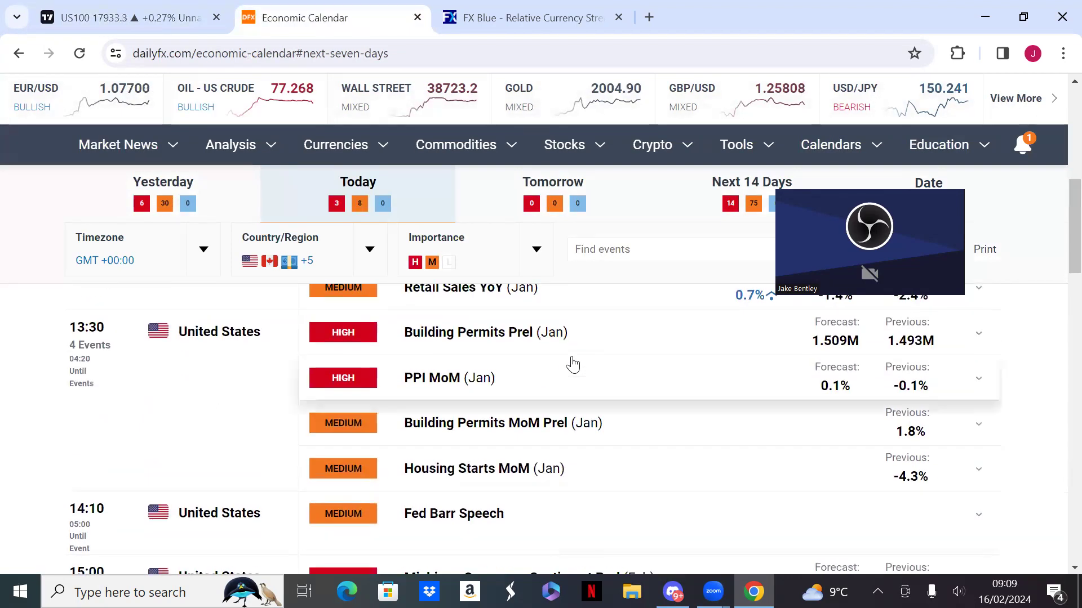
scroll(514, 394, down, 3)
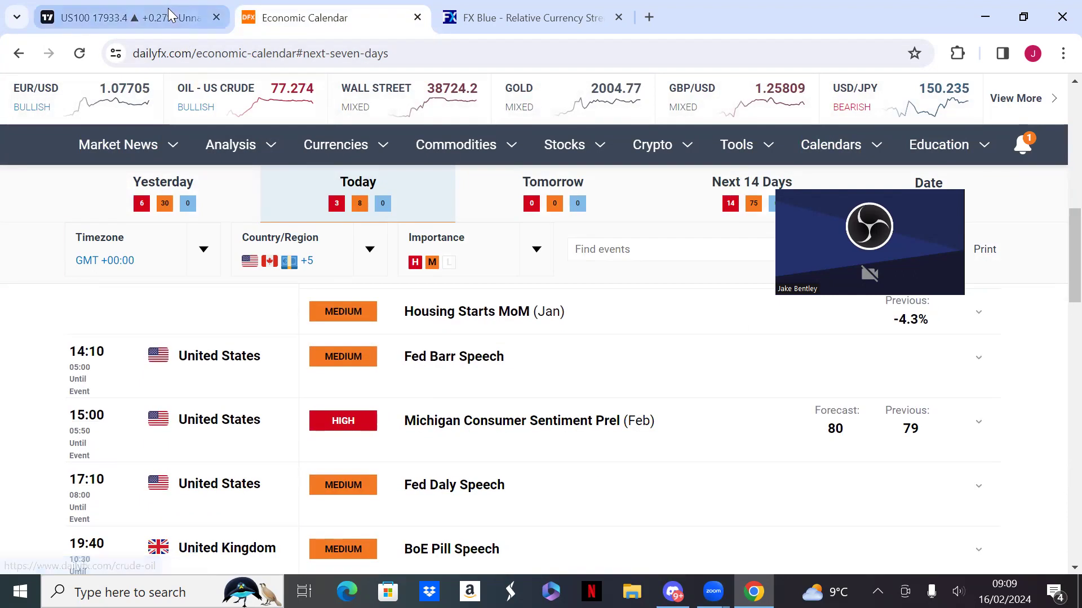
- Glance at the economic calendar tab, then return to and reframe the US100 chart
click(169, 12)
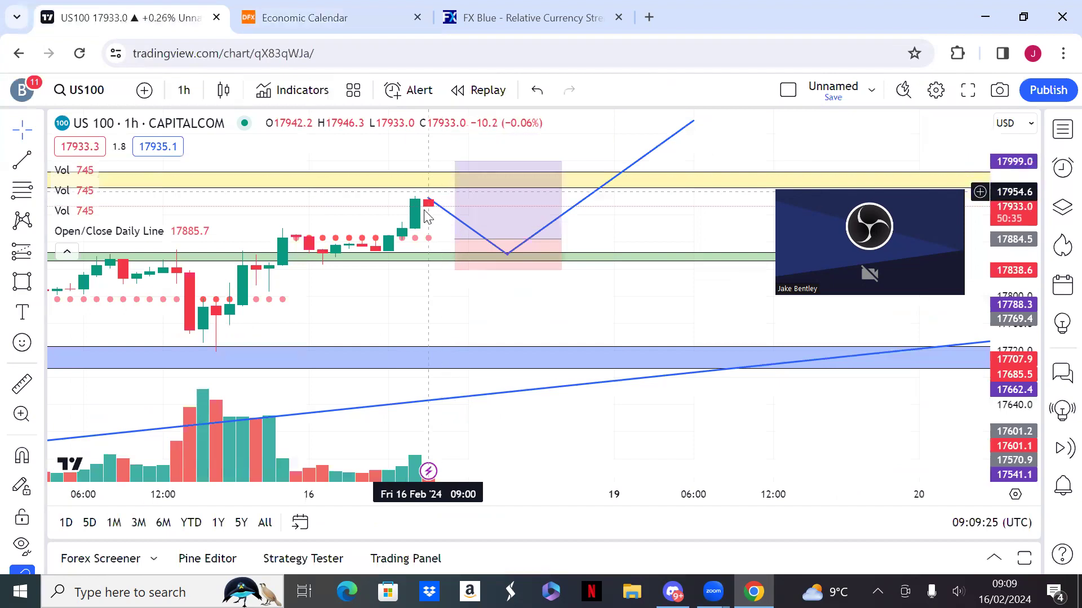
click(321, 20)
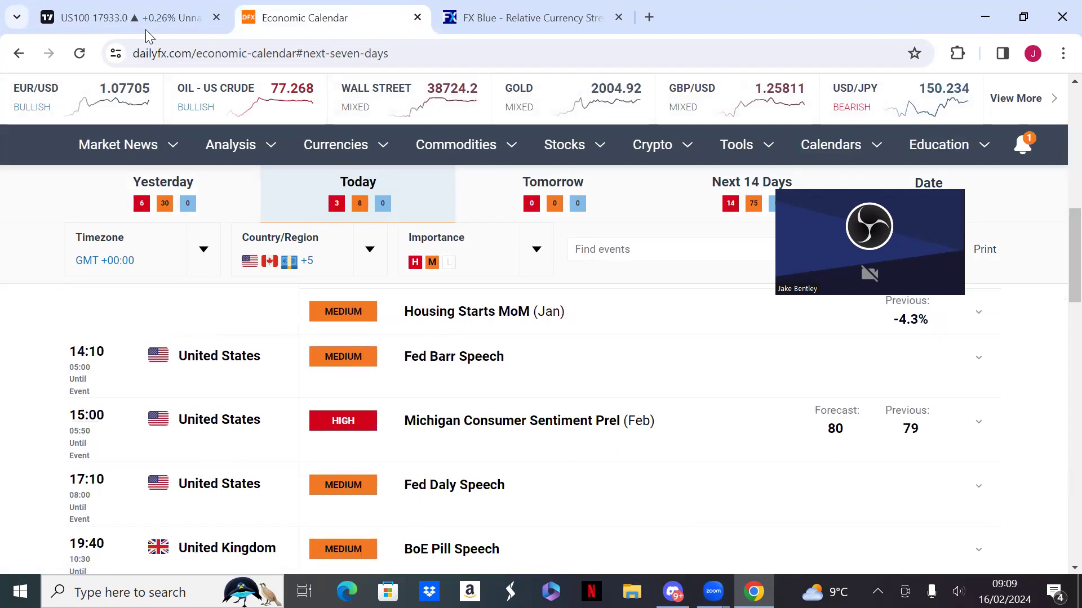
click(144, 19)
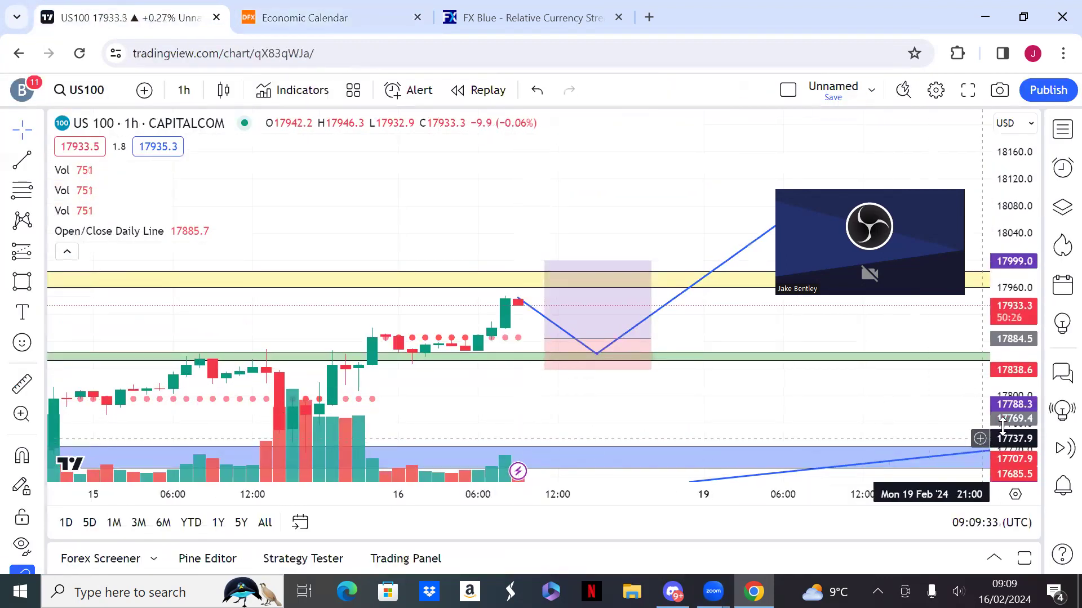
drag(992, 442, 1000, 333)
drag(457, 325, 359, 277)
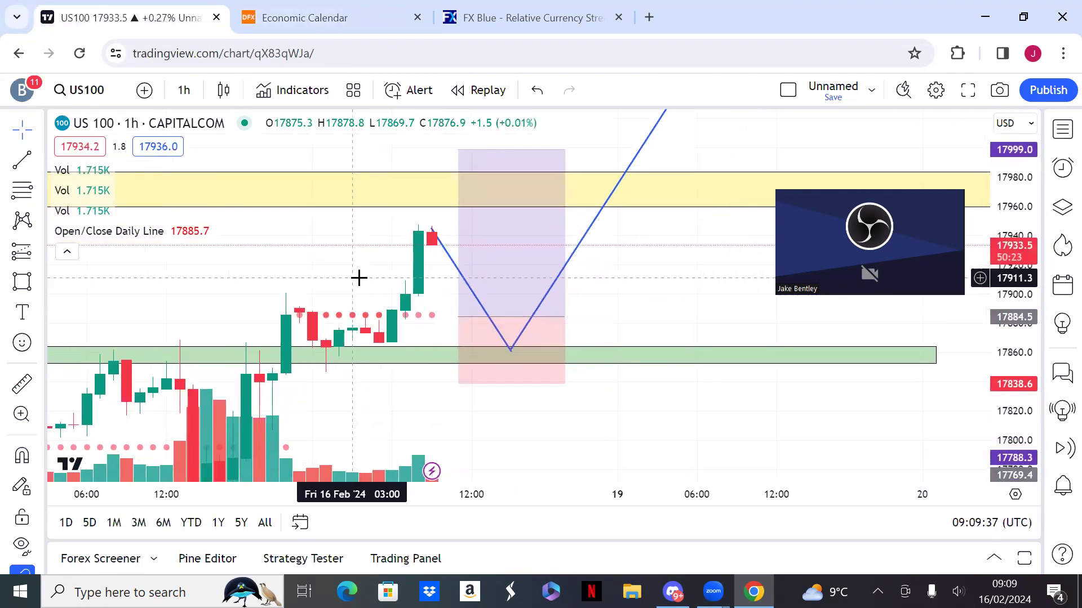
- Switch the symbol to US30 (WALL STREET 30 CASH, EIGHTCAP) and frame its recent candles
text(US3-)
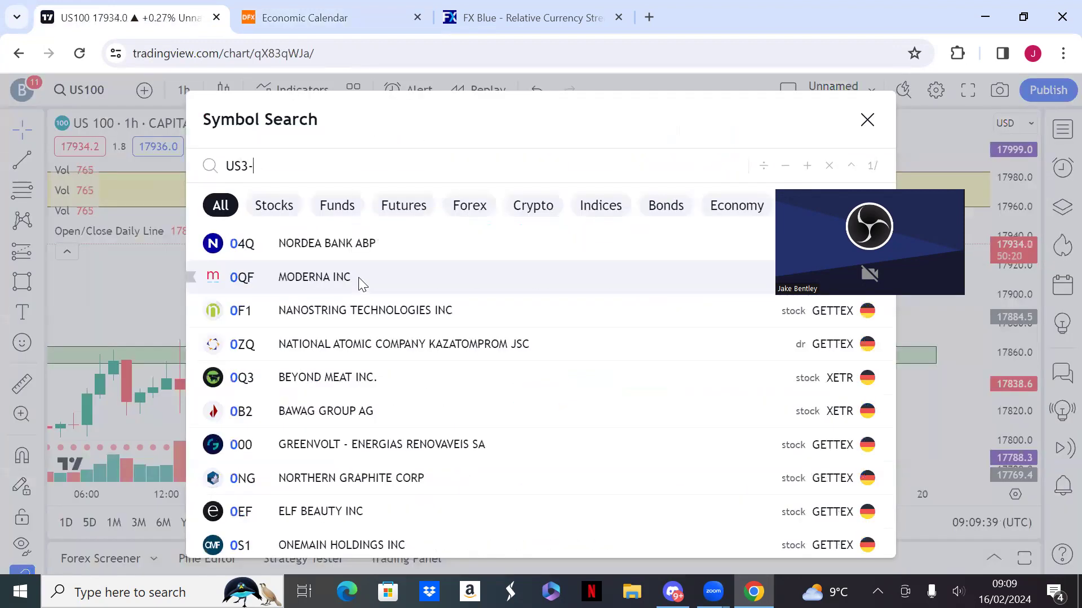
key(BackSpace)
text(0)
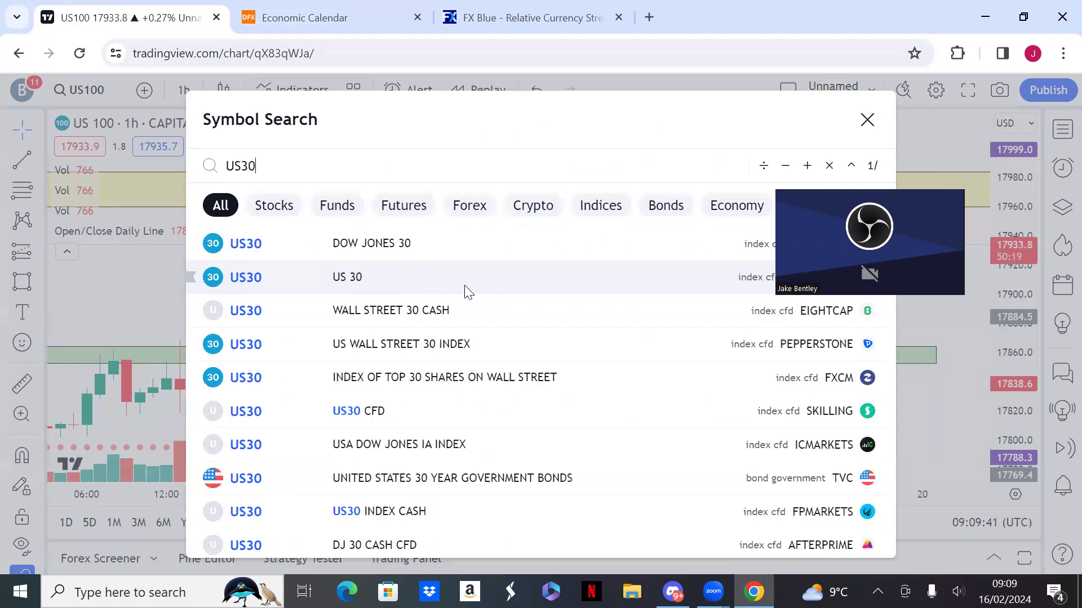
click(521, 308)
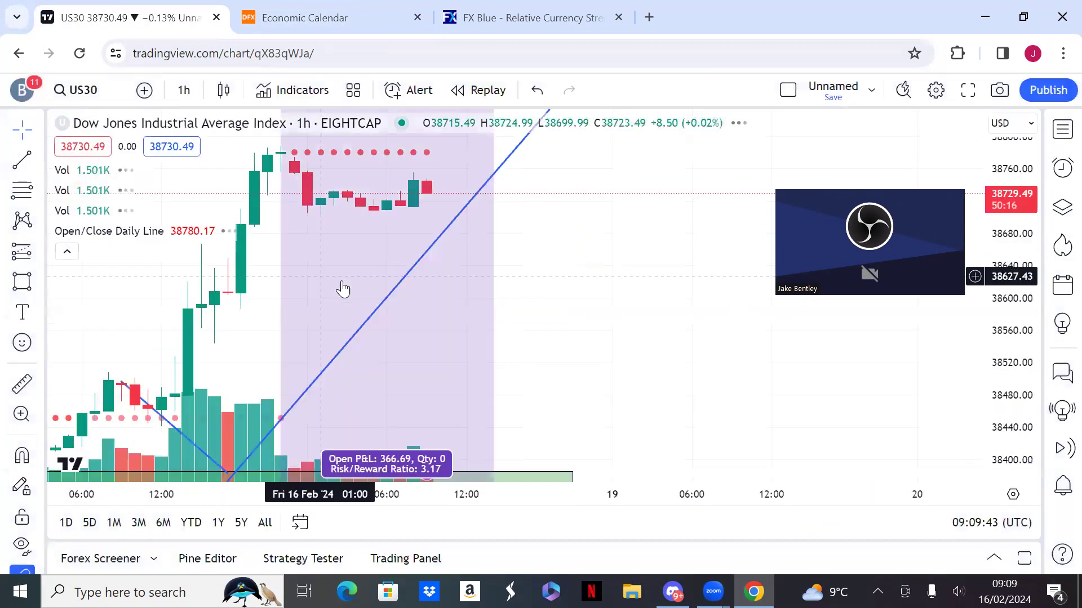
drag(239, 285, 558, 229)
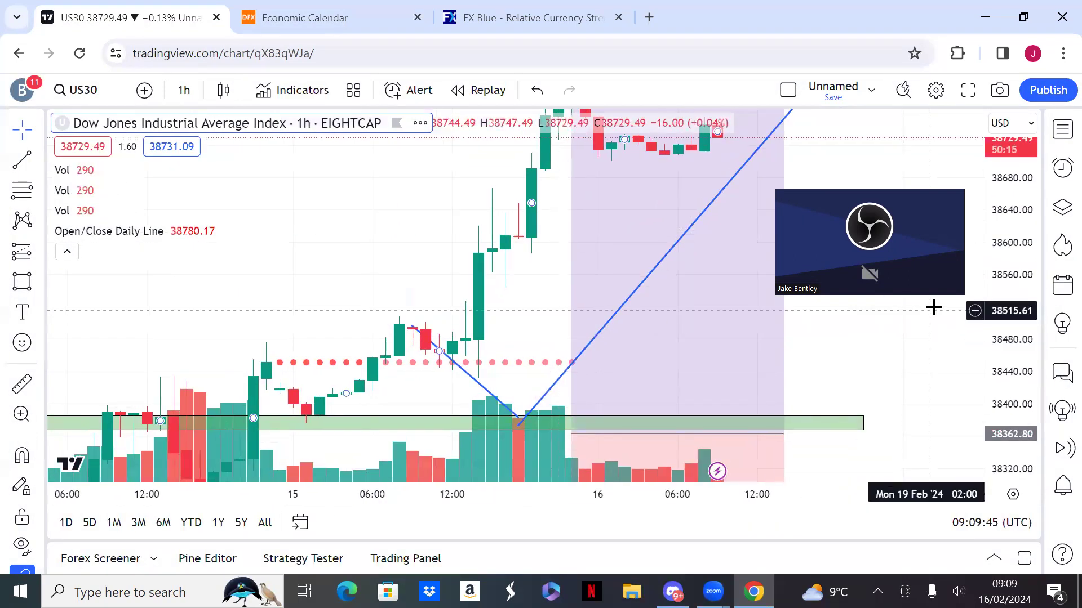
scroll(577, 293, down, 6)
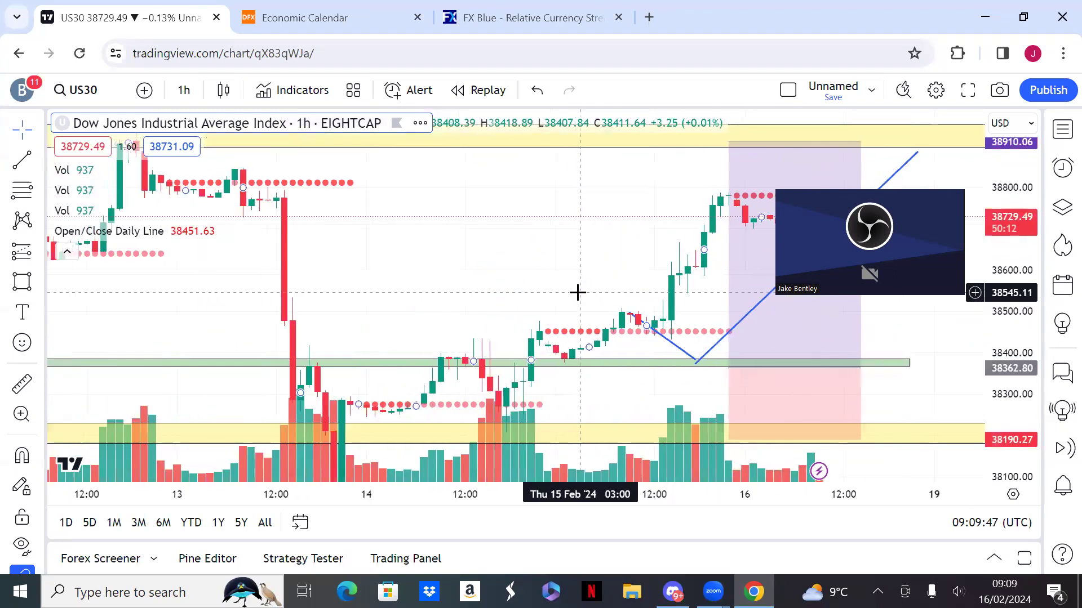
drag(637, 263, 318, 235)
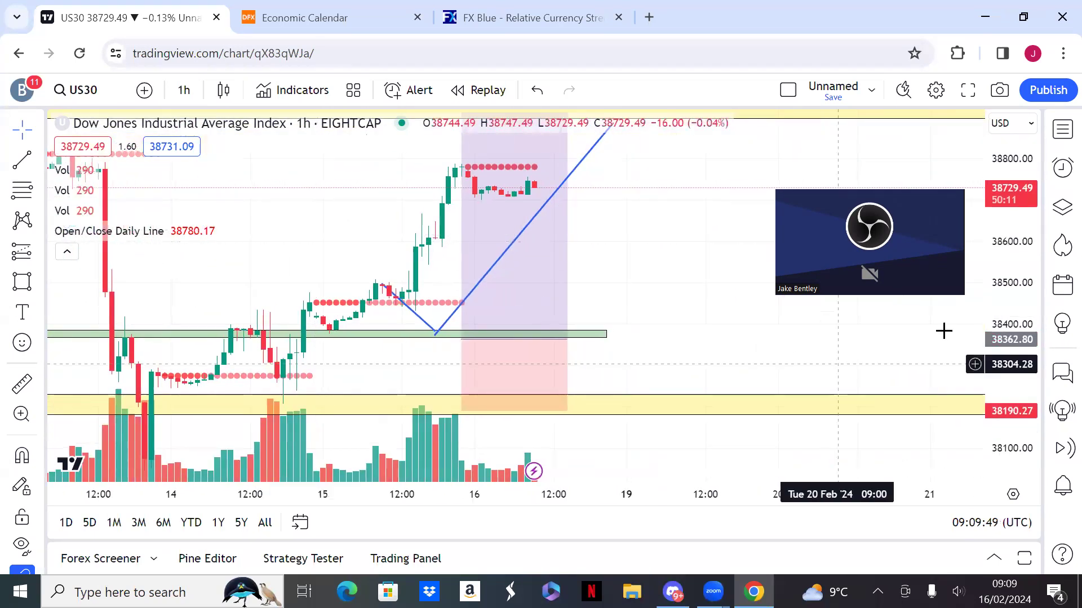
drag(1034, 309, 1027, 251)
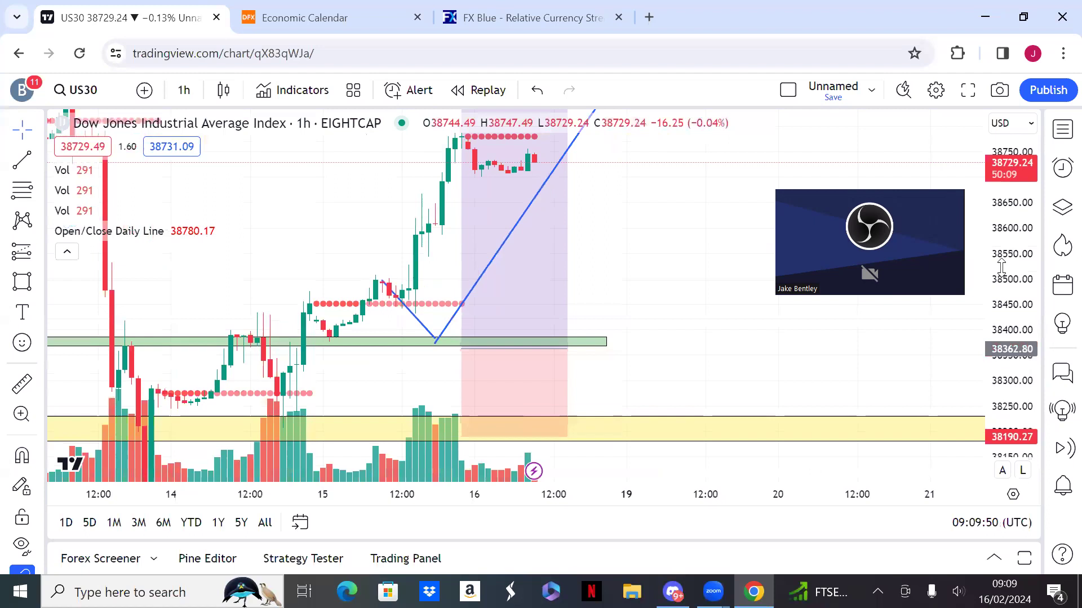
- Delete the old long position box and both projected path trend lines
click(527, 304)
key(Delete)
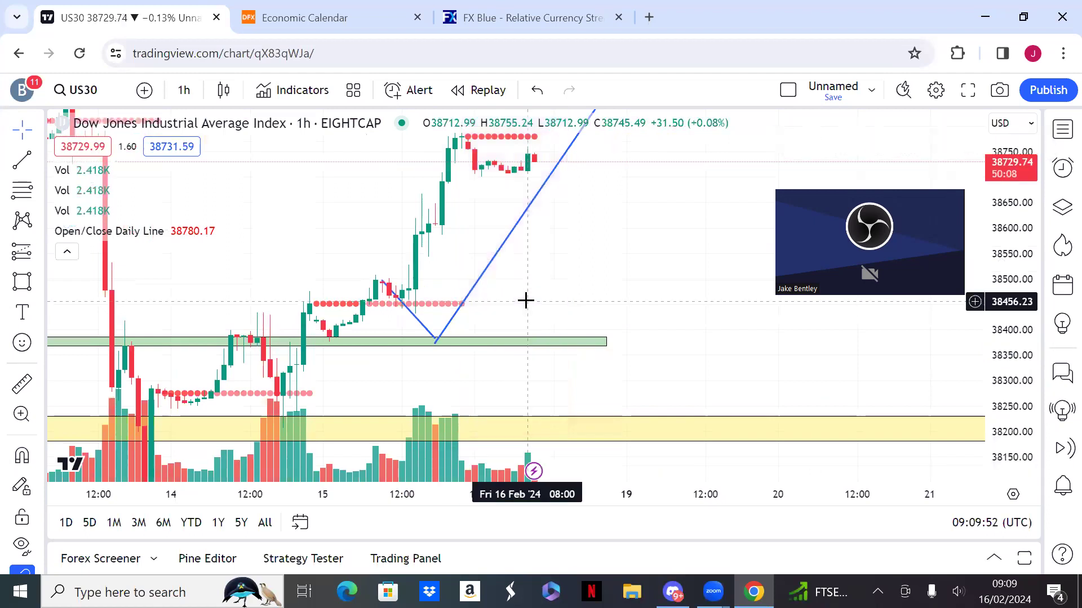
click(489, 263)
key(Delete)
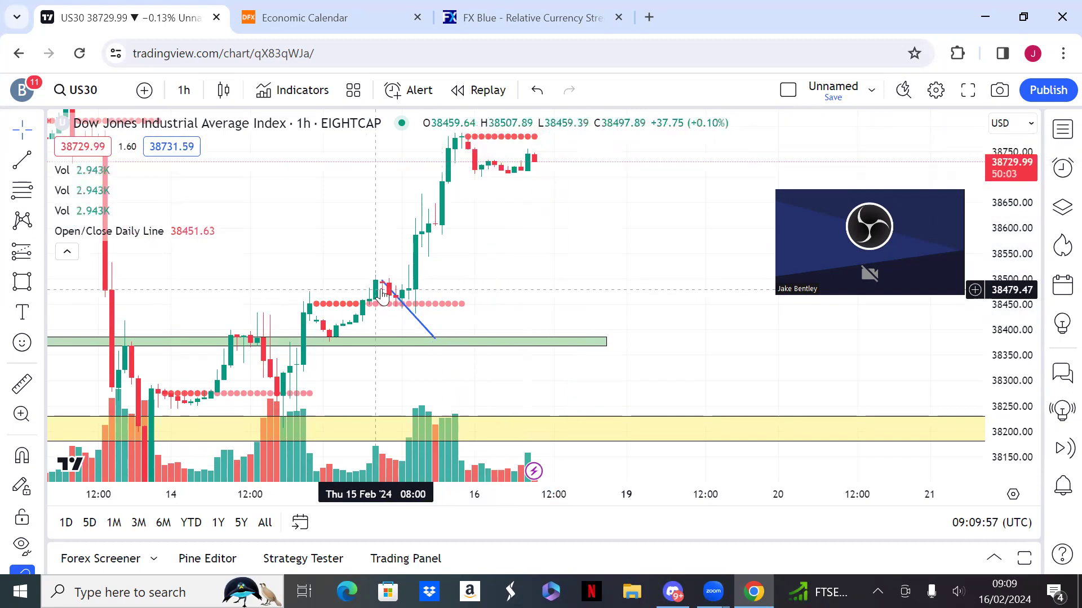
click(412, 313)
key(Delete)
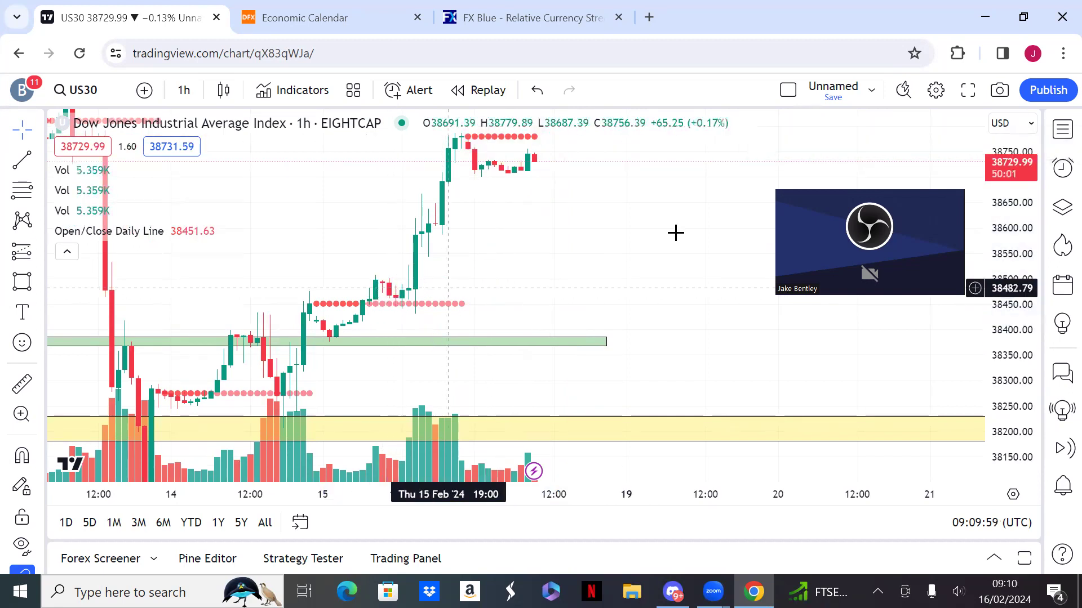
- Compress the price scale and pan to show the upper zone with space on the right
drag(1011, 160, 973, 349)
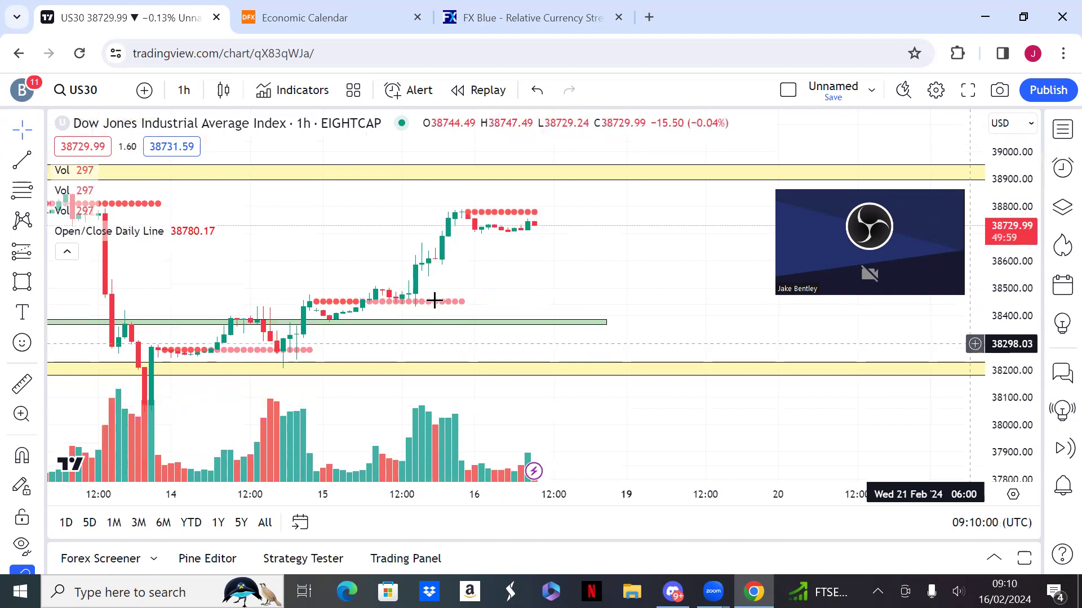
scroll(435, 301, down, 5)
drag(733, 256, 410, 339)
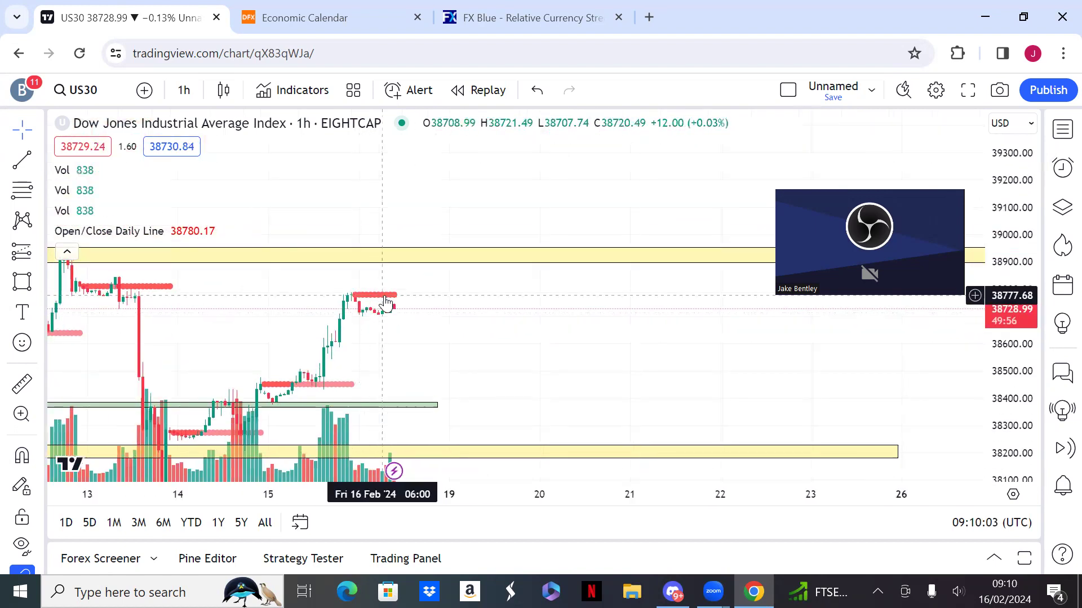
drag(481, 306, 542, 311)
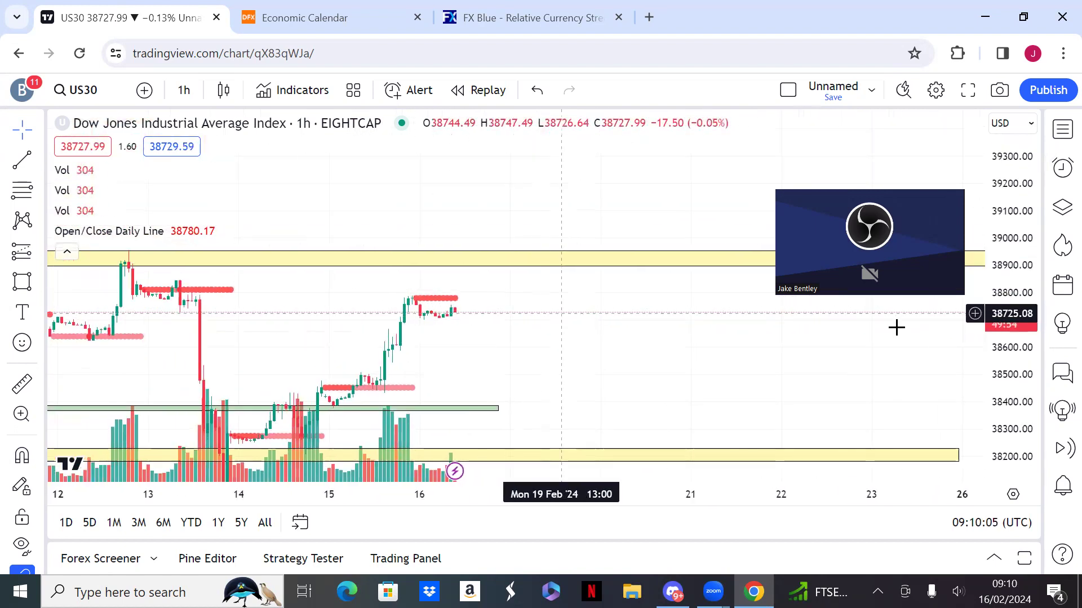
drag(1019, 386, 1016, 340)
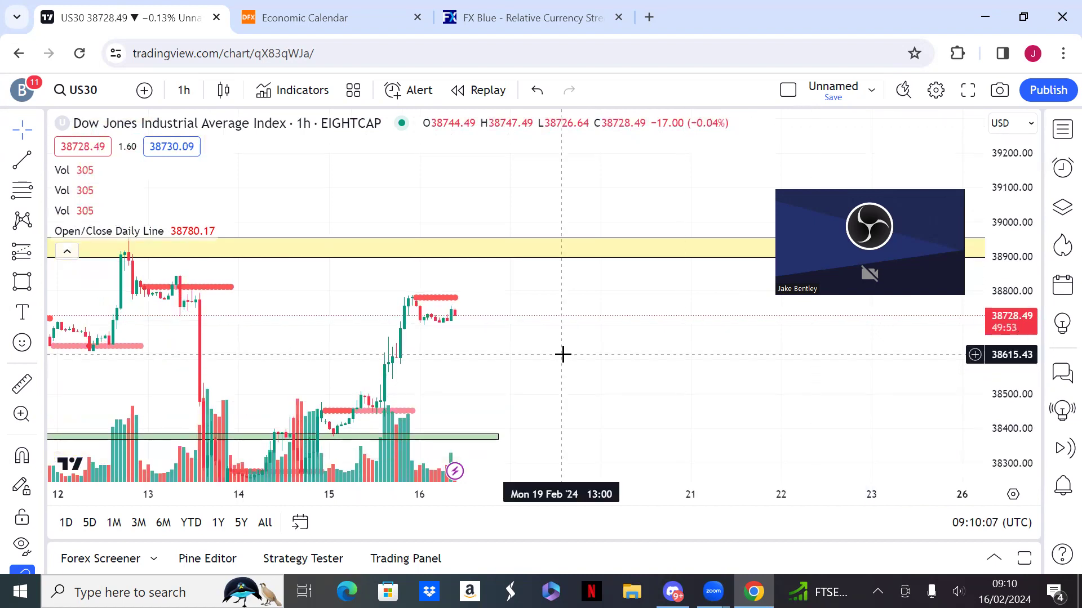
scroll(562, 354, down, 2)
drag(569, 325, 457, 336)
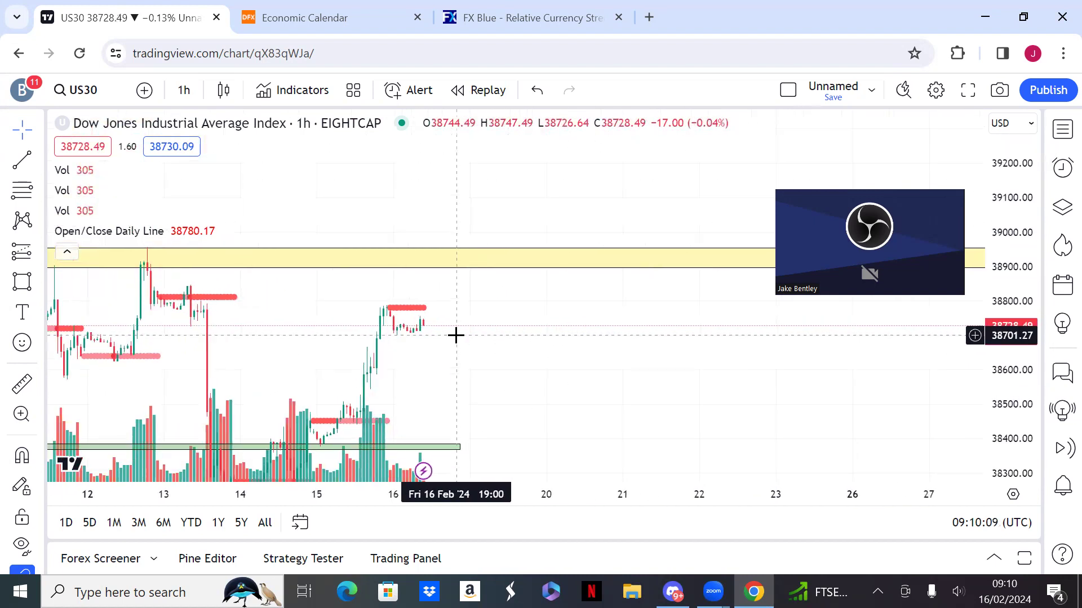
- Place a long position on US30's latest candle, raise its entry and target, and narrow it
click(39, 254)
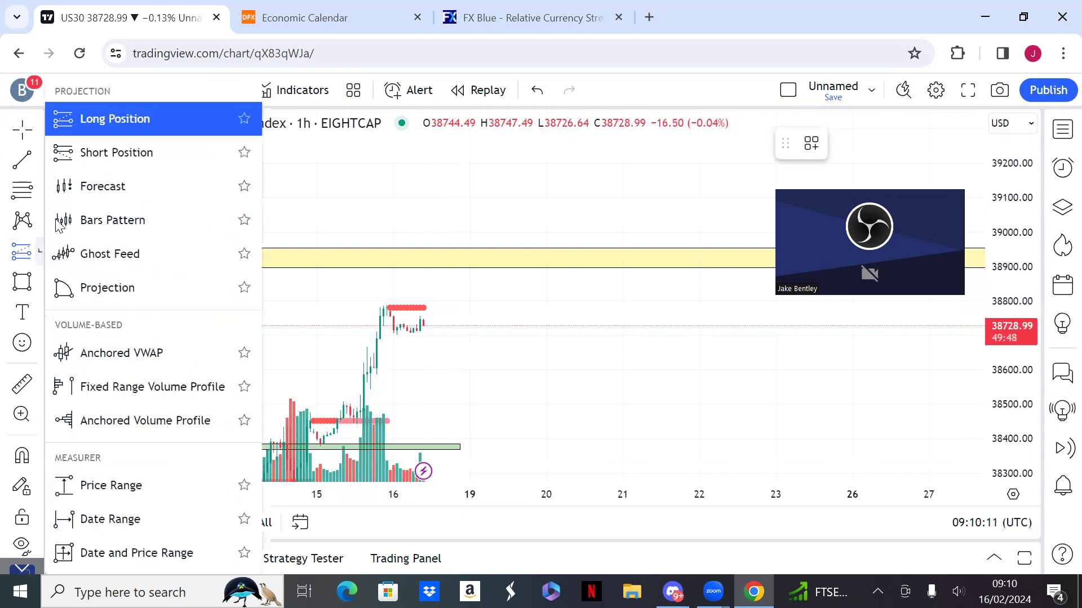
click(85, 116)
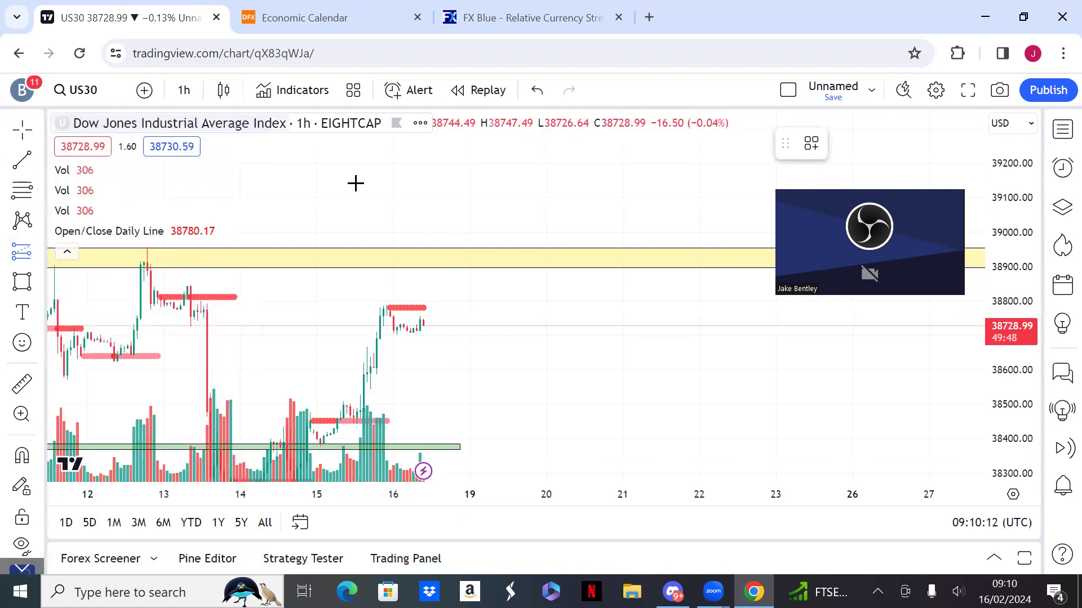
click(420, 306)
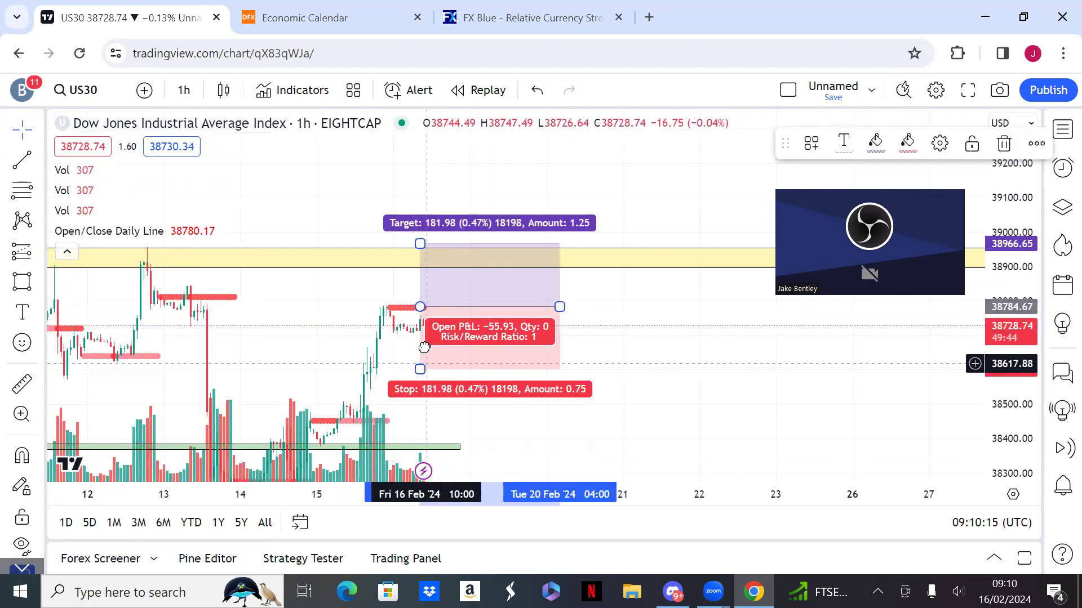
mouse_move(426, 363)
mouse_down()
mouse_move(420, 338)
mouse_move(423, 362)
mouse_move(416, 355)
mouse_up()
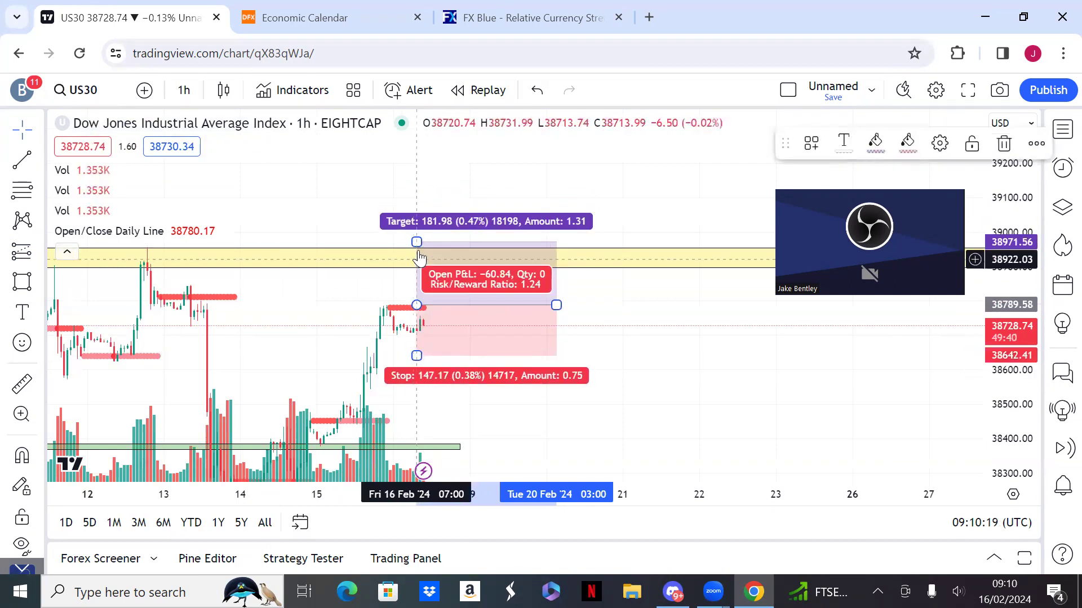
drag(416, 242, 416, 201)
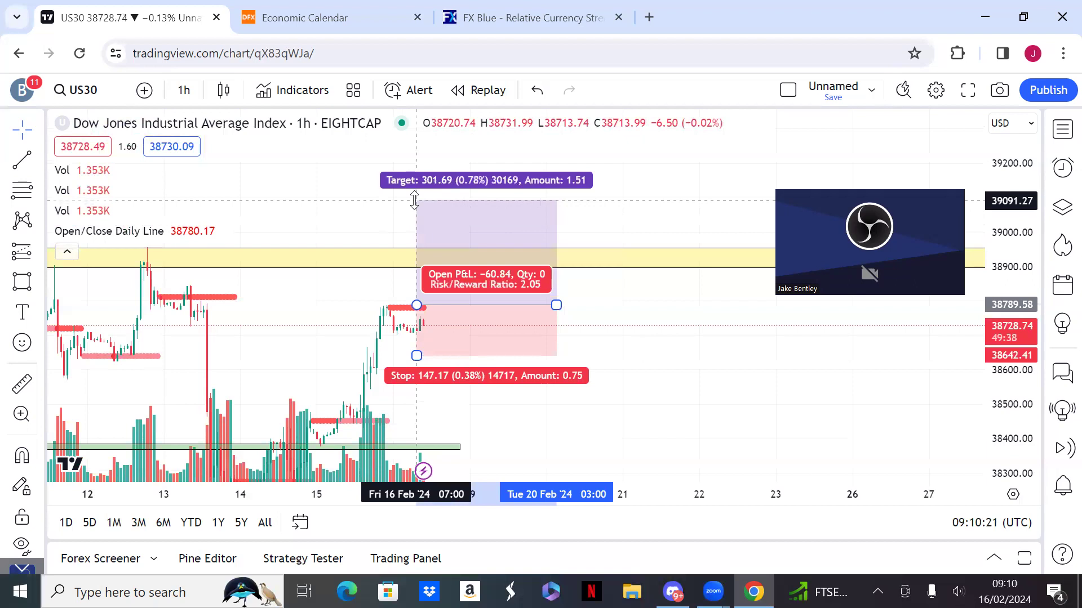
drag(555, 304, 360, 305)
- Measure 198.68 above entry, then set the stop to 98.12 and target to 223.20 points
scroll(640, 319, down, 3)
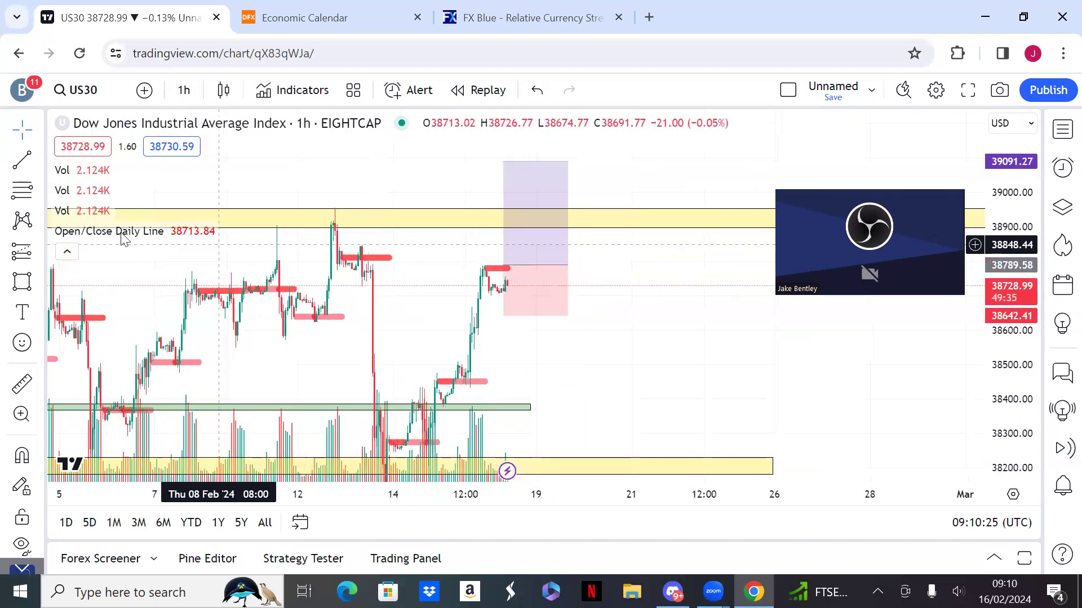
click(510, 262)
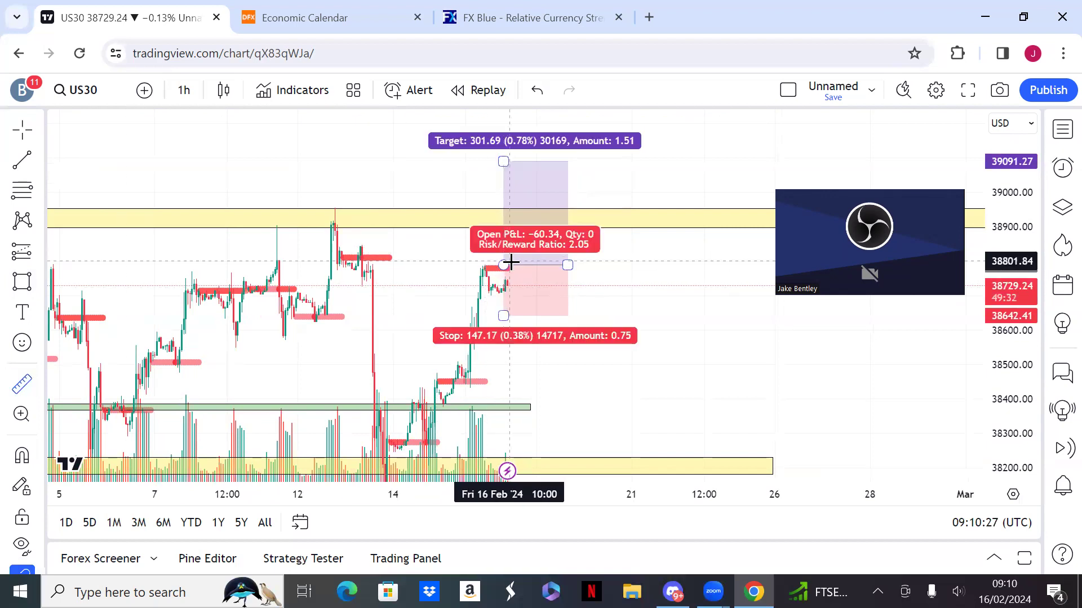
shift+click(491, 268)
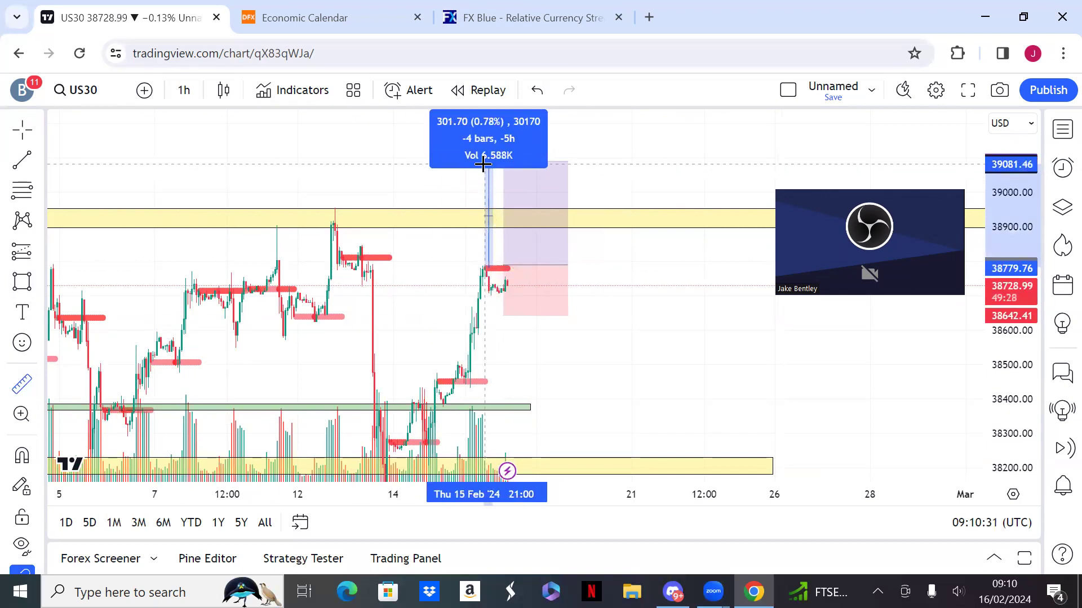
click(484, 206)
drag(507, 317, 507, 299)
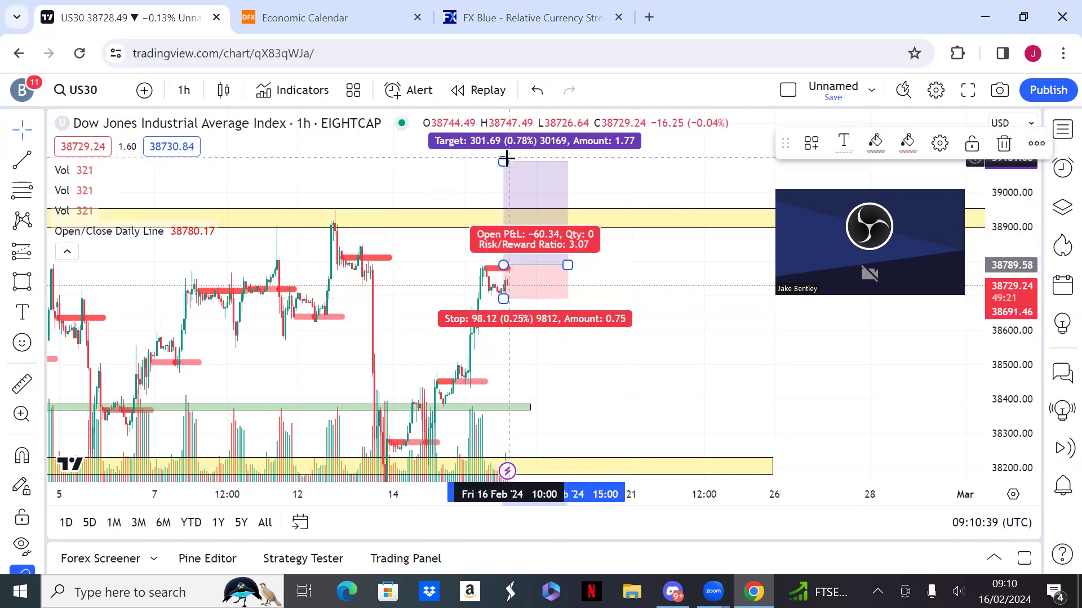
drag(505, 159, 505, 188)
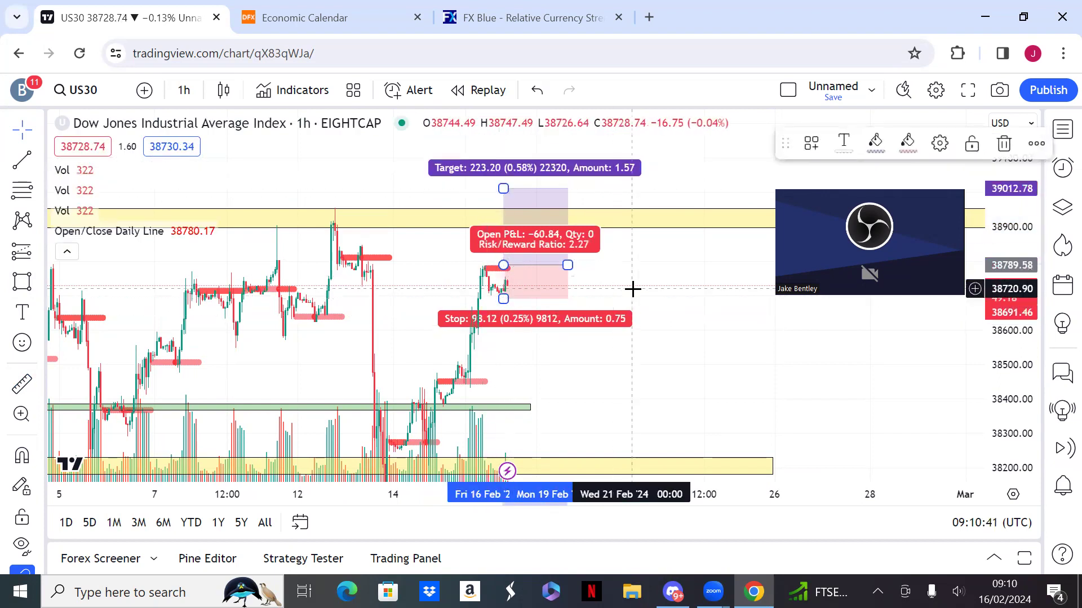
scroll(632, 289, down, 4)
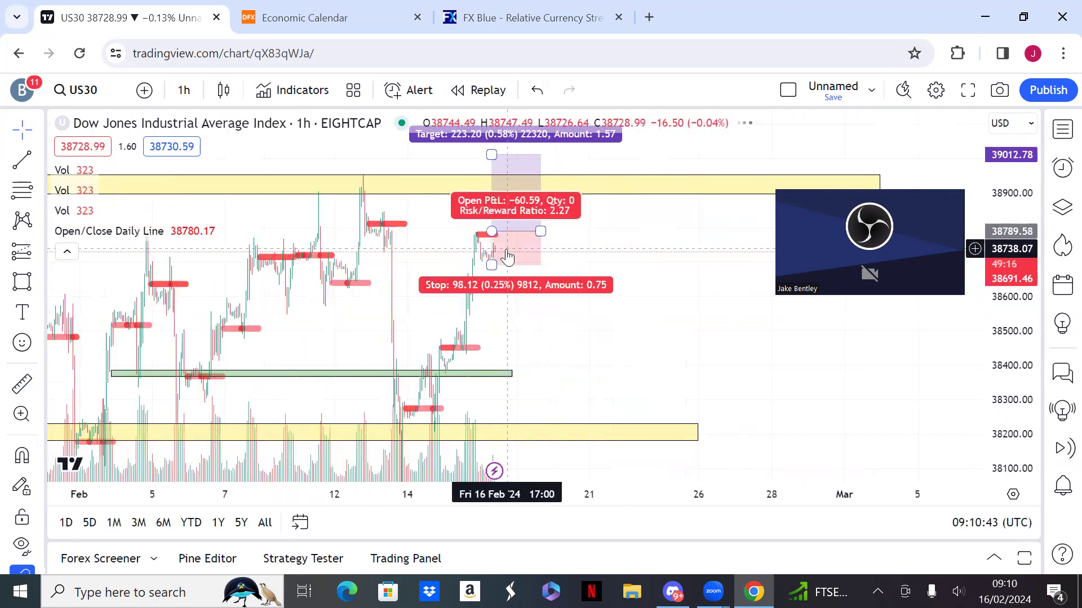
scroll(507, 250, up, 5)
- Pan and rescale the US30 hourly chart to frame the finished long position
drag(400, 302, 750, 359)
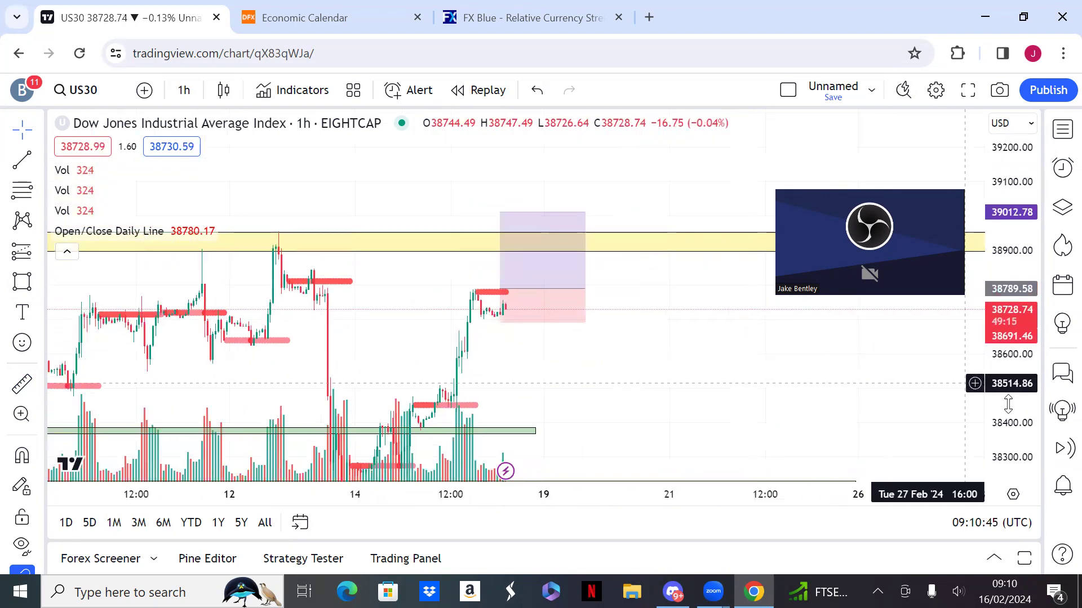
drag(1014, 421, 993, 327)
drag(708, 382, 690, 338)
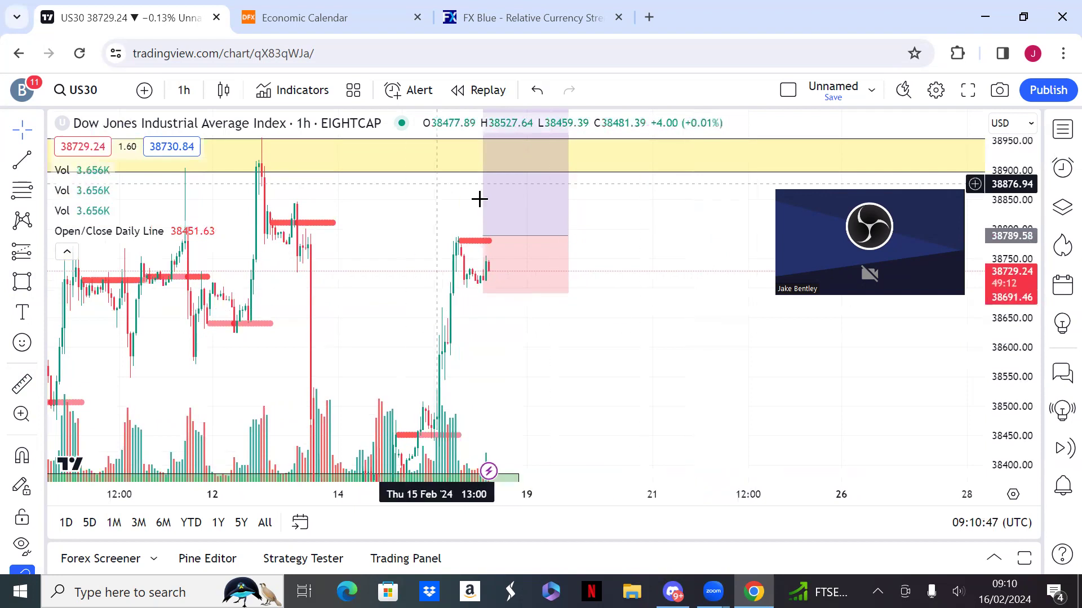
drag(416, 220, 463, 251)
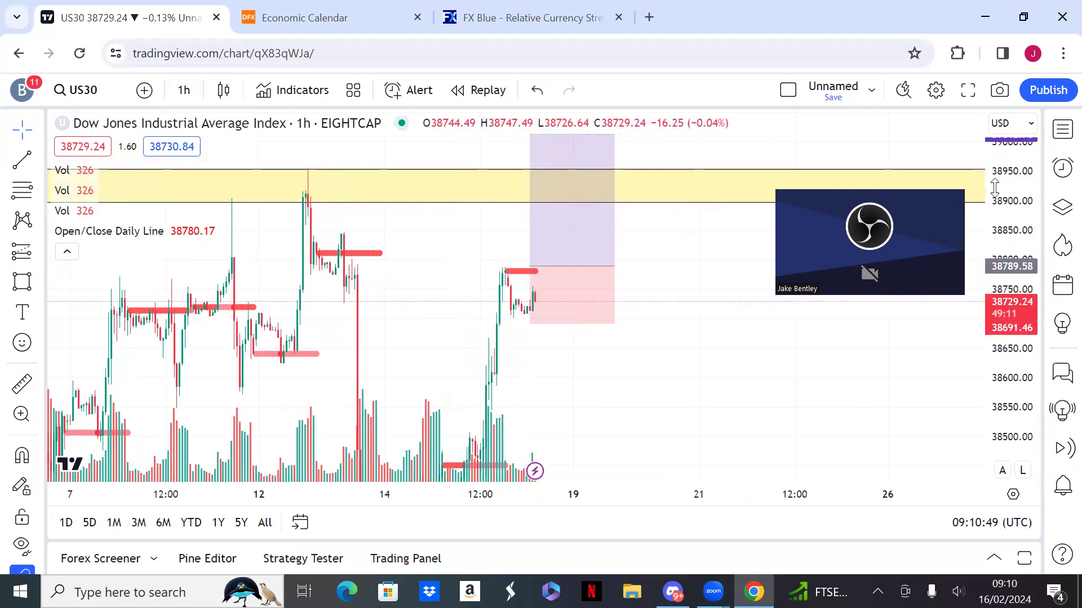
drag(995, 188, 995, 236)
drag(725, 379, 676, 386)
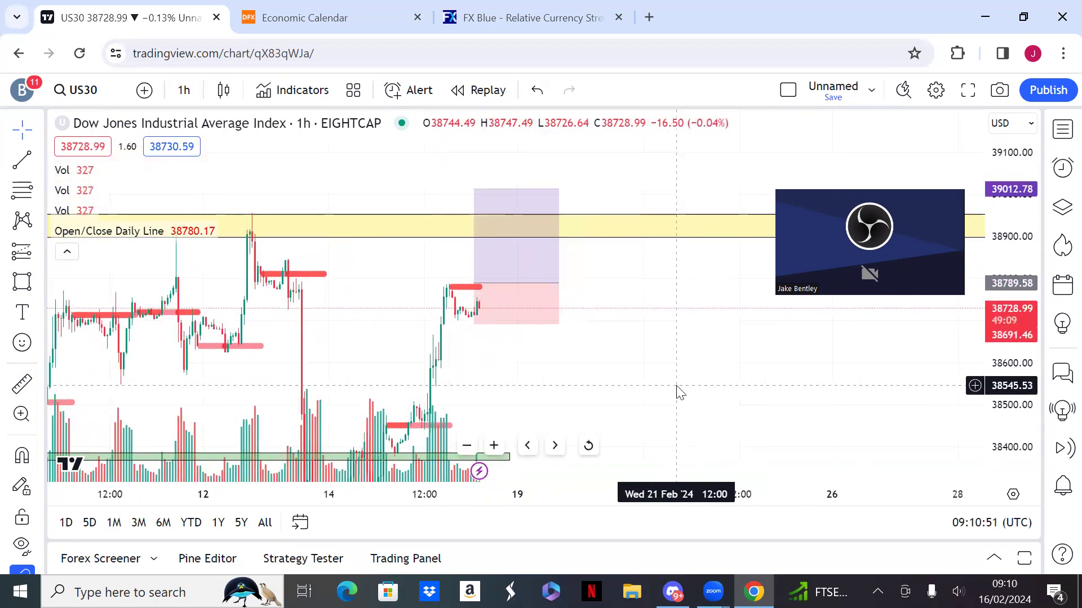
- Open the OANDA XAUUSD gold chart and remove its Open/Close Daily Line indicator
text(XAU)
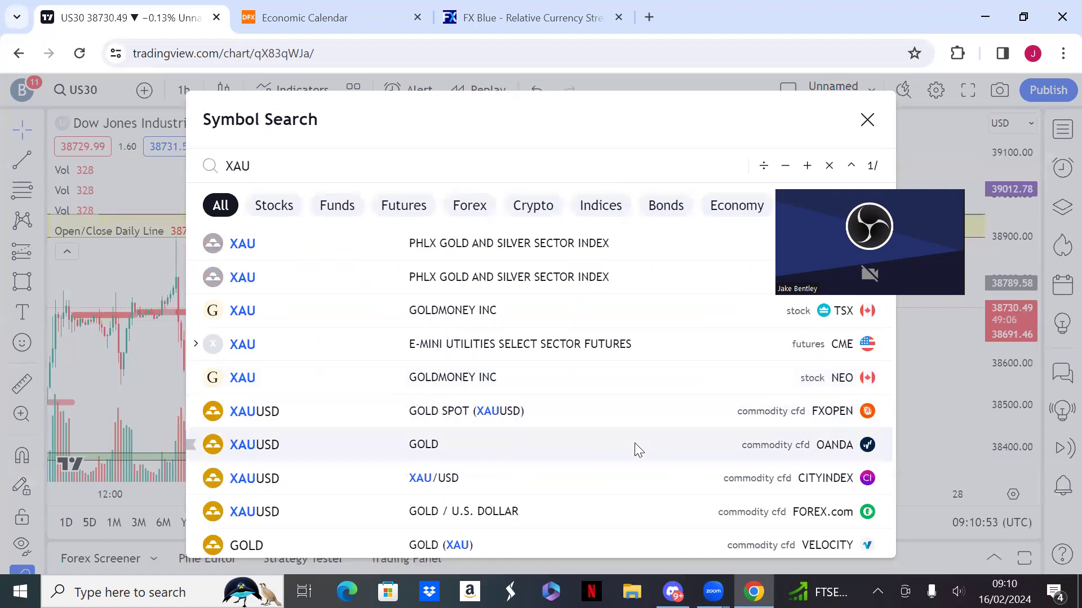
click(634, 445)
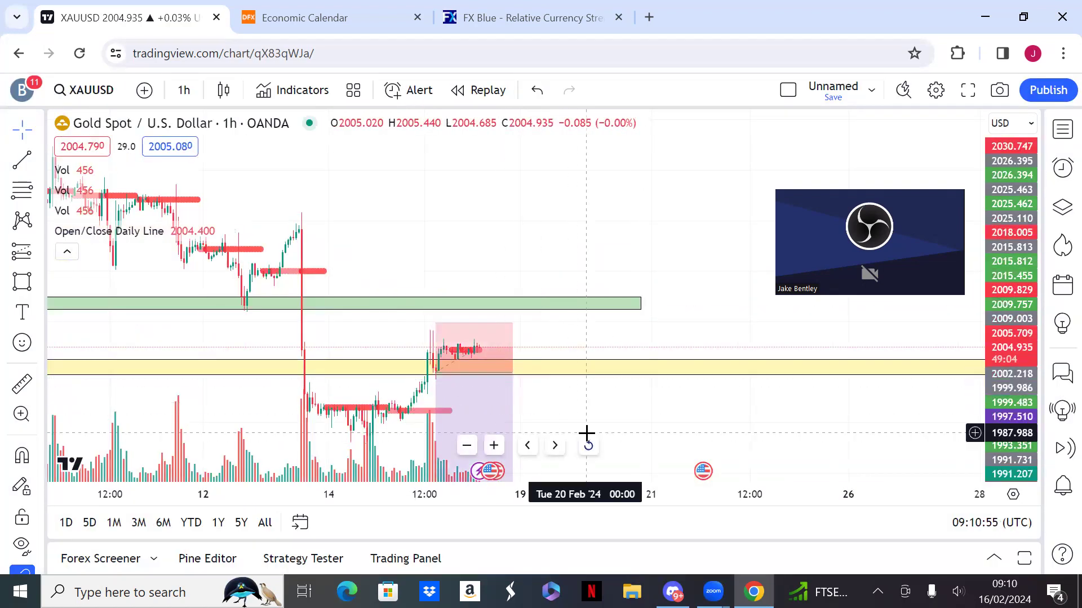
drag(586, 433, 560, 321)
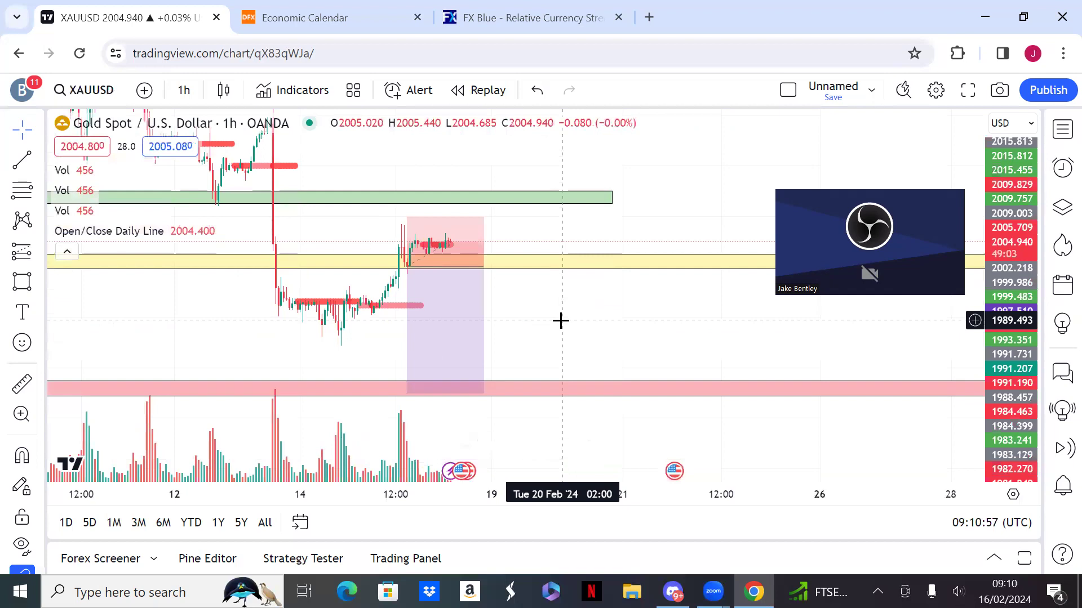
mouse_move(119, 228)
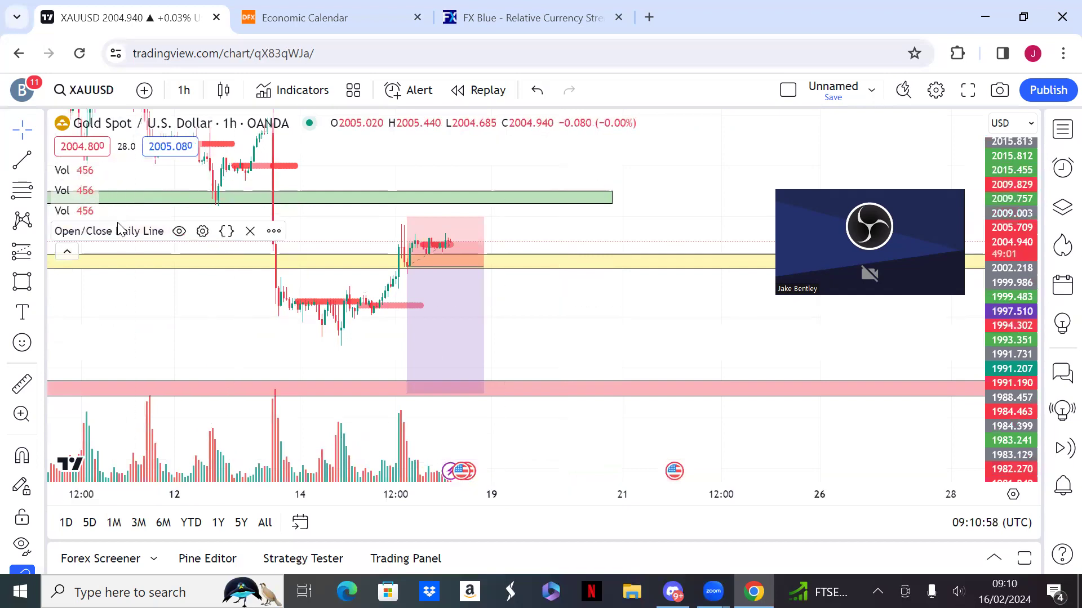
click(247, 231)
- Switch gold to the 1D timeframe and frame the recent daily candles
text(1D)
key(Return)
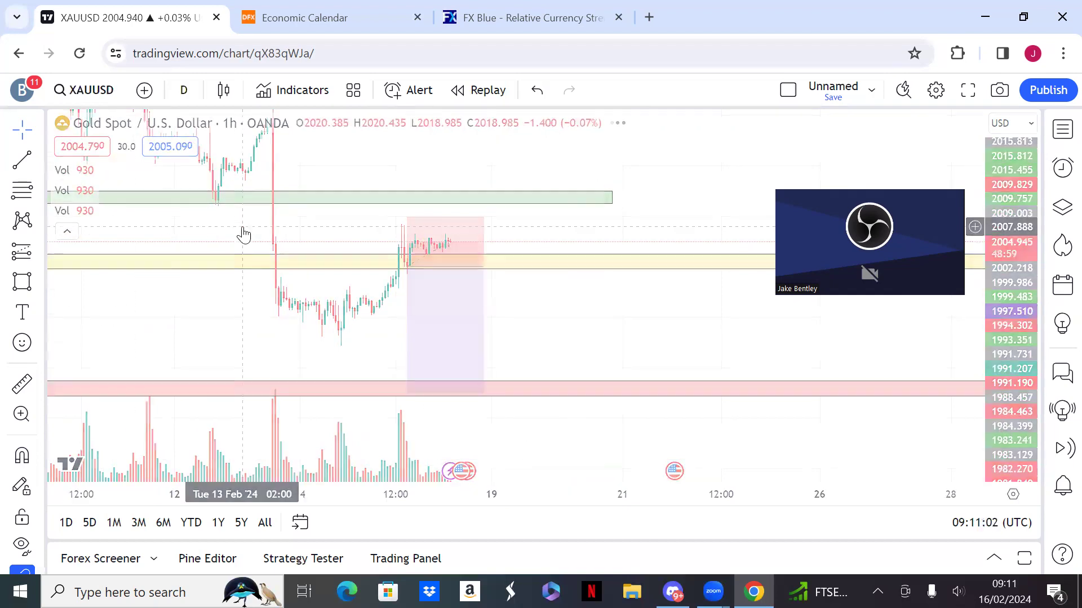
drag(1012, 253, 1012, 451)
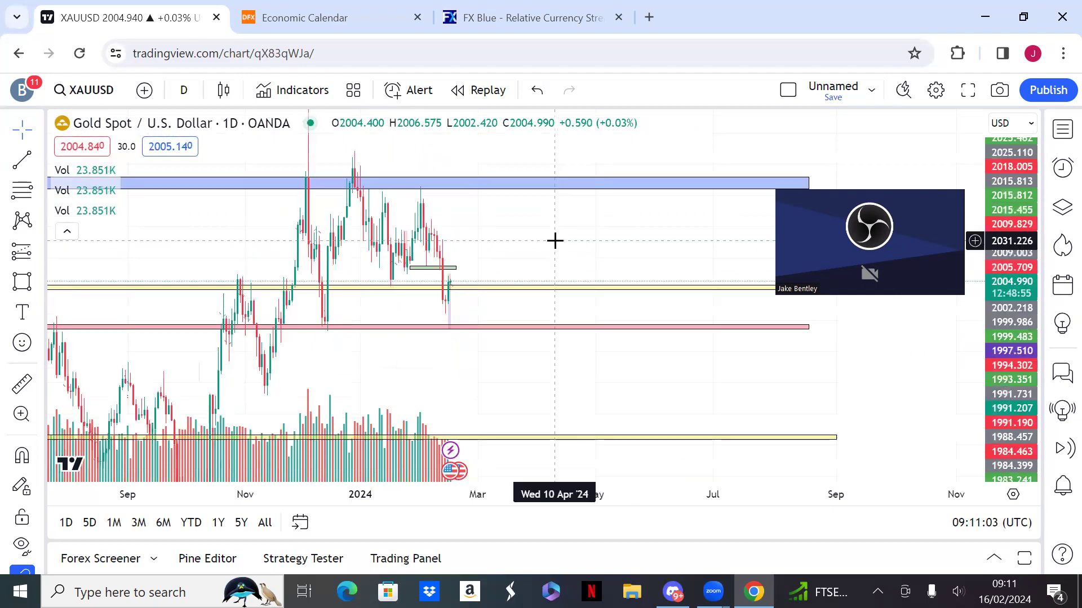
scroll(554, 240, up, 3)
drag(451, 236, 705, 260)
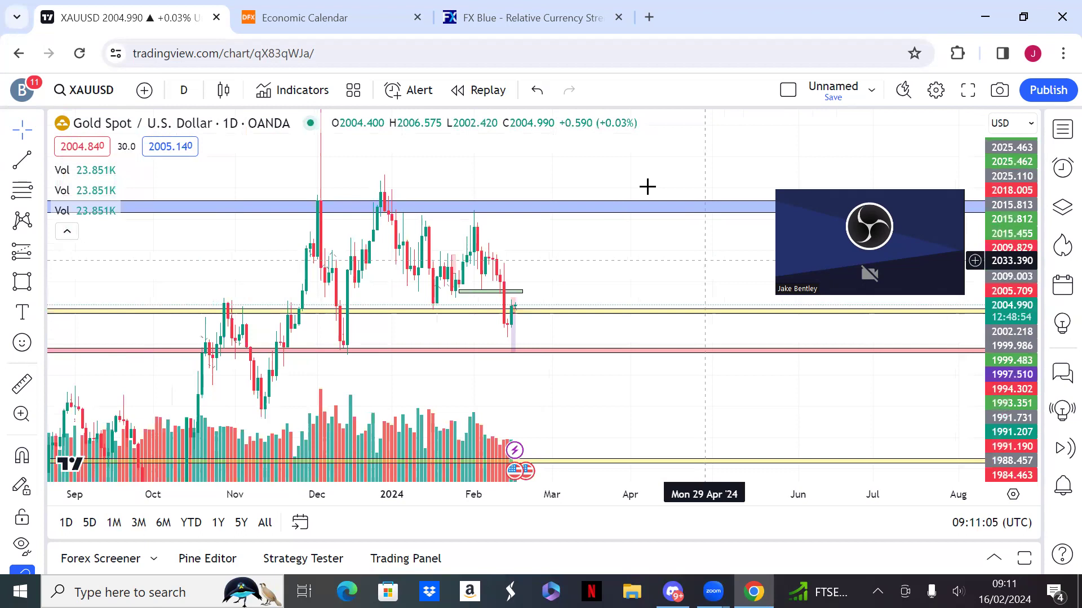
scroll(647, 186, up, 3)
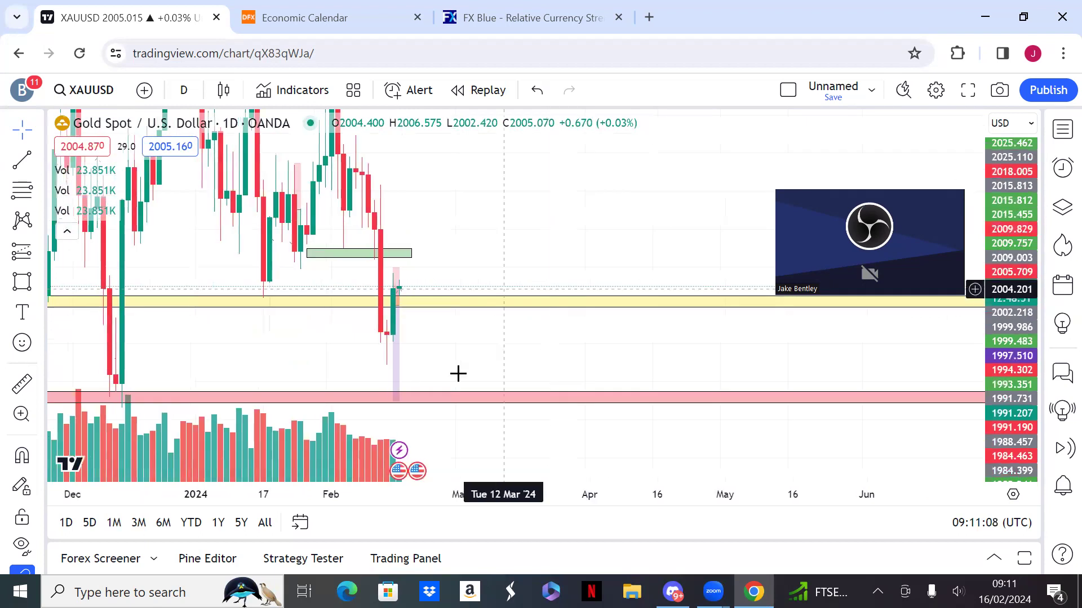
- Compare FX Blue's short-, medium- and long-term currency strength rankings, ending on long-term
click(480, 19)
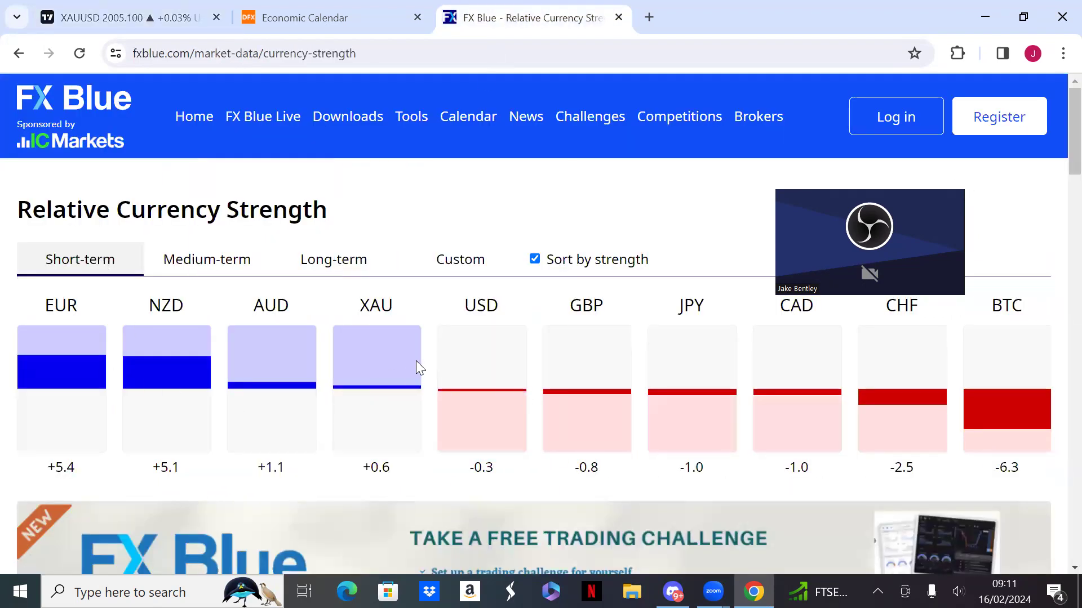
click(228, 267)
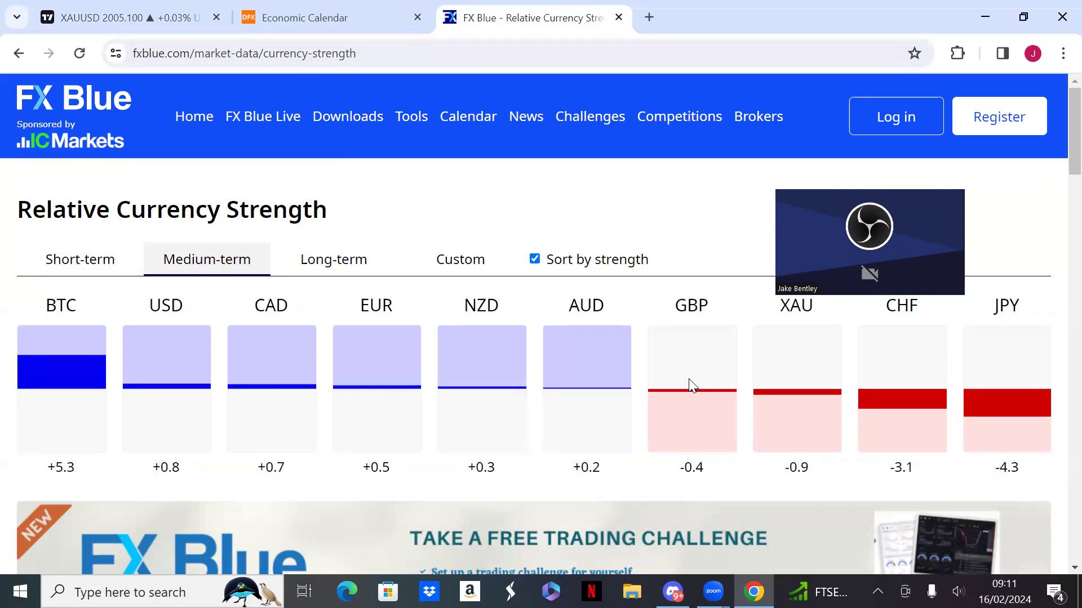
click(357, 269)
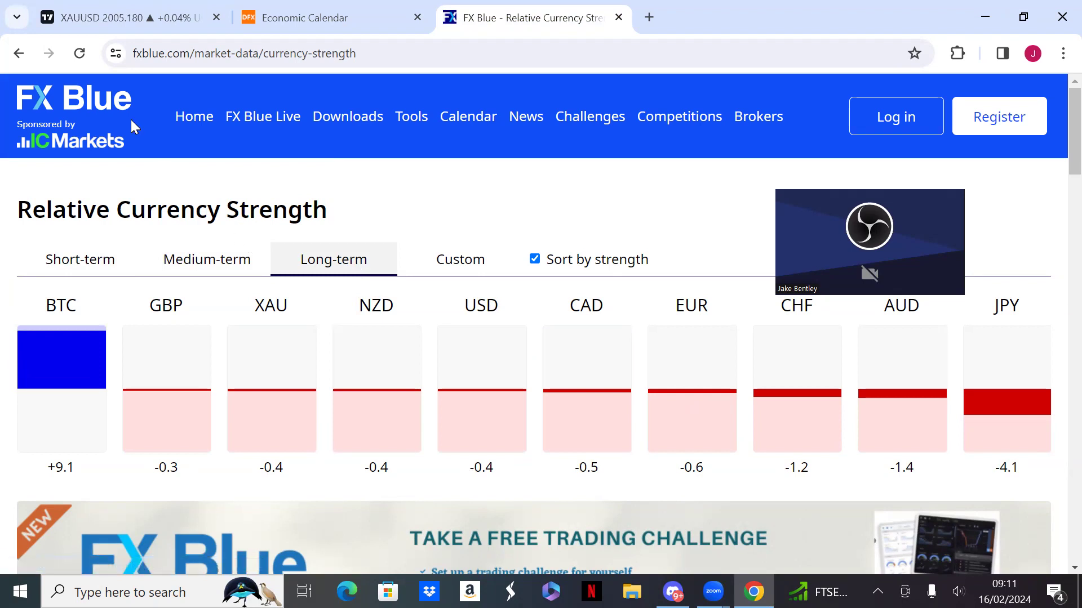
click(72, 261)
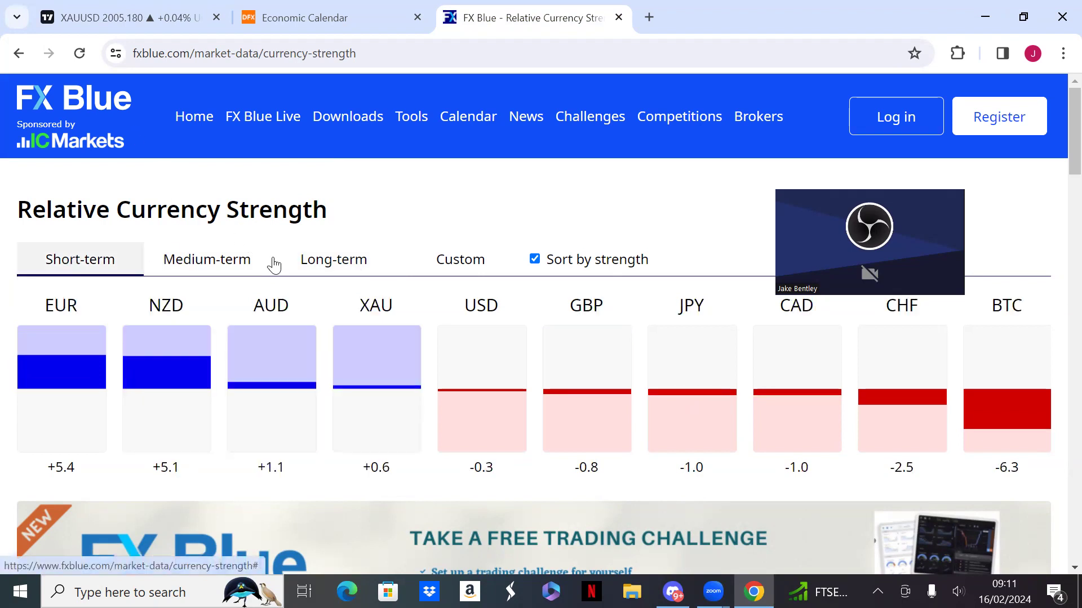
click(220, 260)
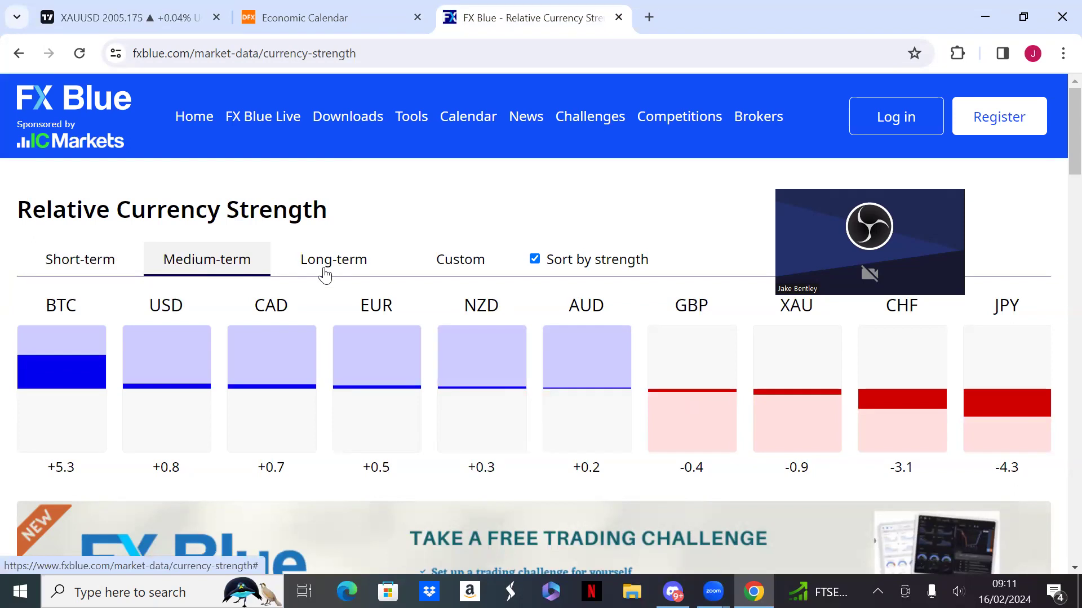
click(325, 275)
- Return to gold on the 1H timeframe and frame the 12–23 Feb candles
click(90, 11)
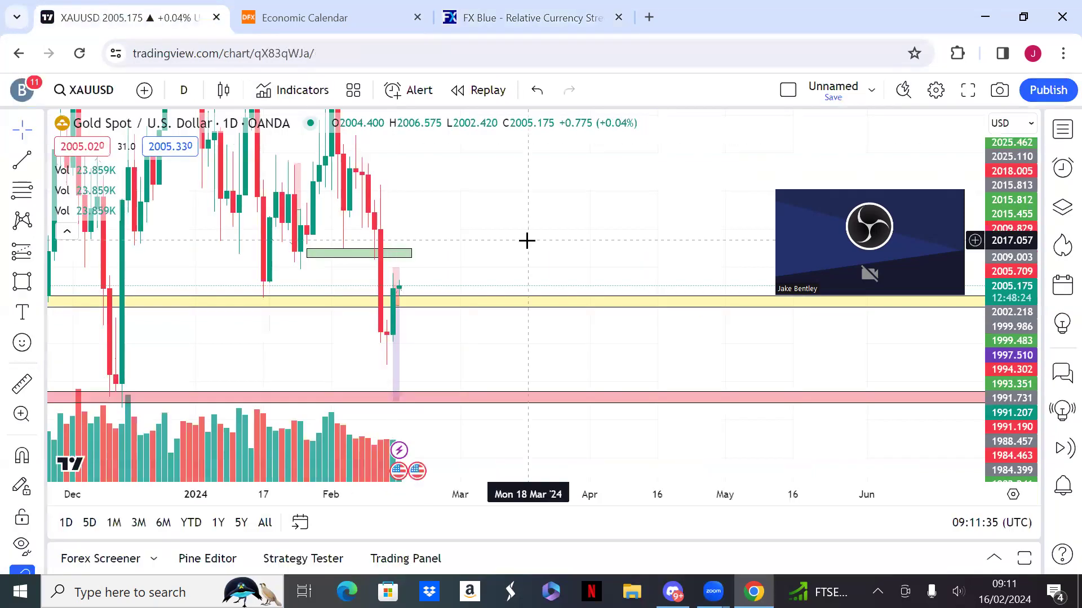
text(1H)
key(Return)
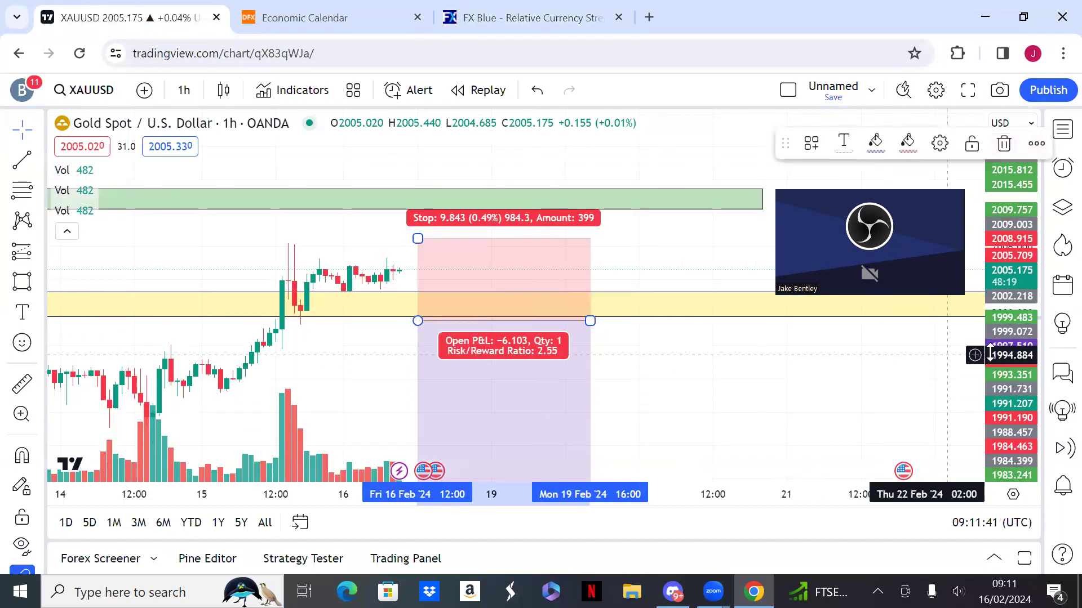
drag(999, 418, 996, 477)
scroll(840, 428, down, 5)
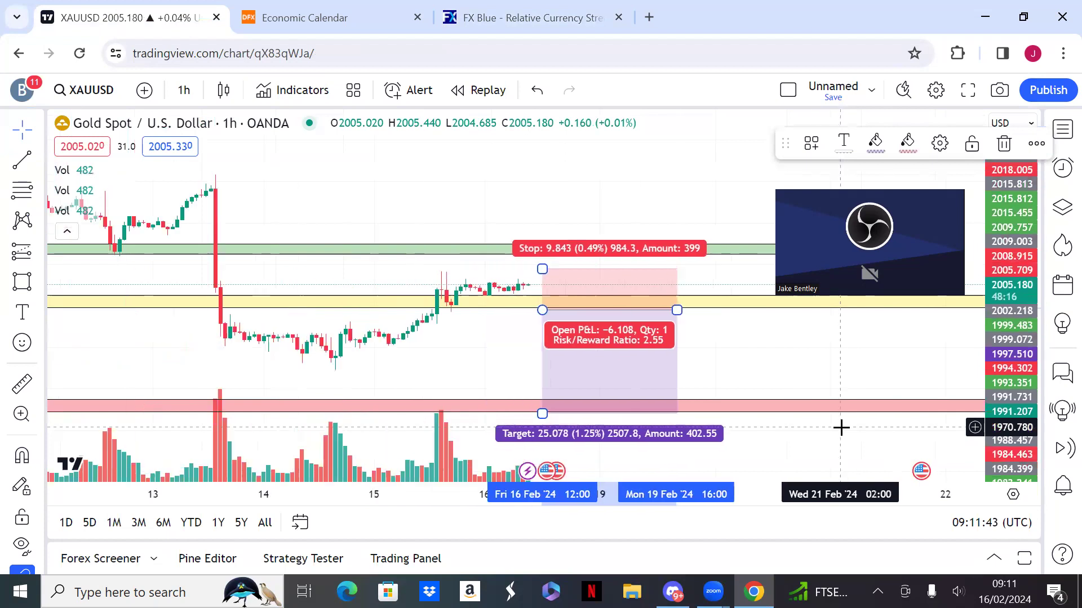
click(529, 317)
drag(529, 317, 383, 326)
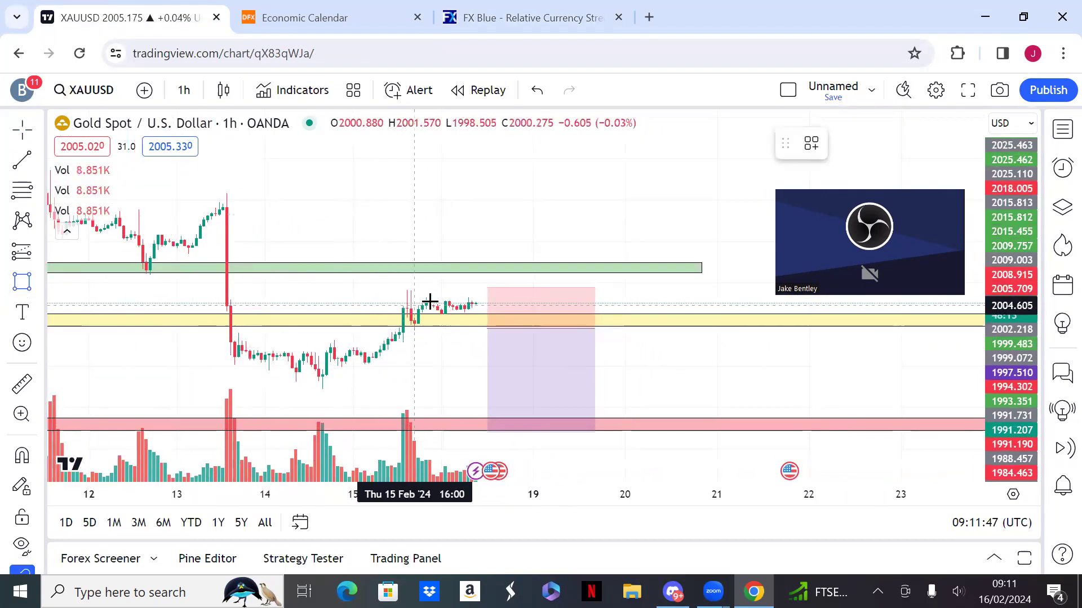
- Mark the last candle with a small rectangle and shift the position box's start, stop and target
click(479, 303)
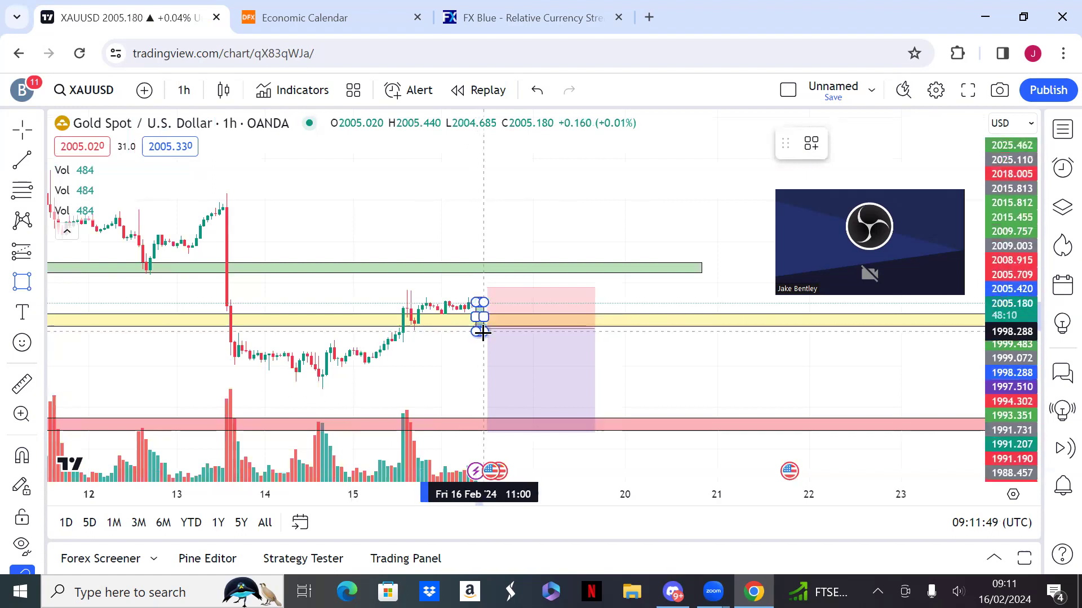
click(484, 332)
click(493, 355)
drag(493, 355, 489, 355)
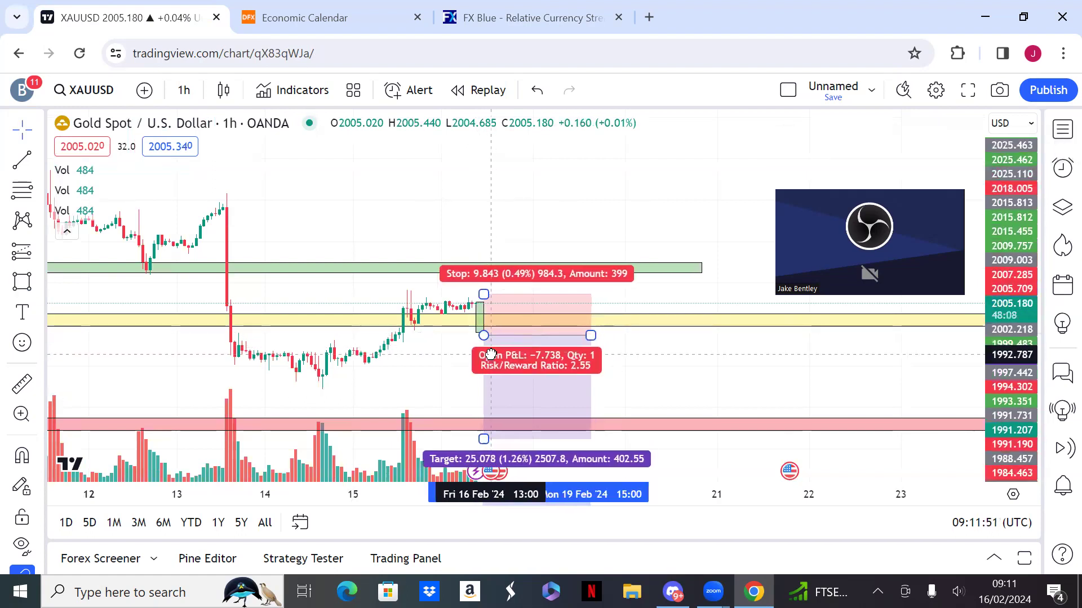
drag(484, 294, 483, 290)
drag(400, 367, 391, 352)
click(478, 424)
drag(478, 424, 403, 378)
click(394, 381)
scroll(397, 384, down, 2)
- Show FX Blue's short-term currency strength ranking, led by NZD at +5.1
click(498, 22)
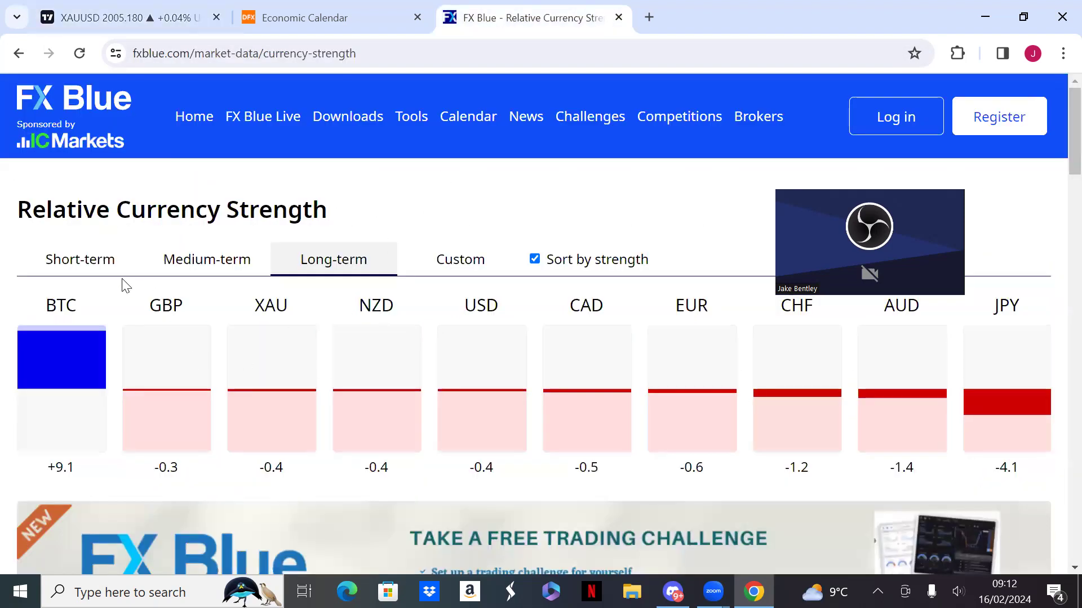
click(95, 273)
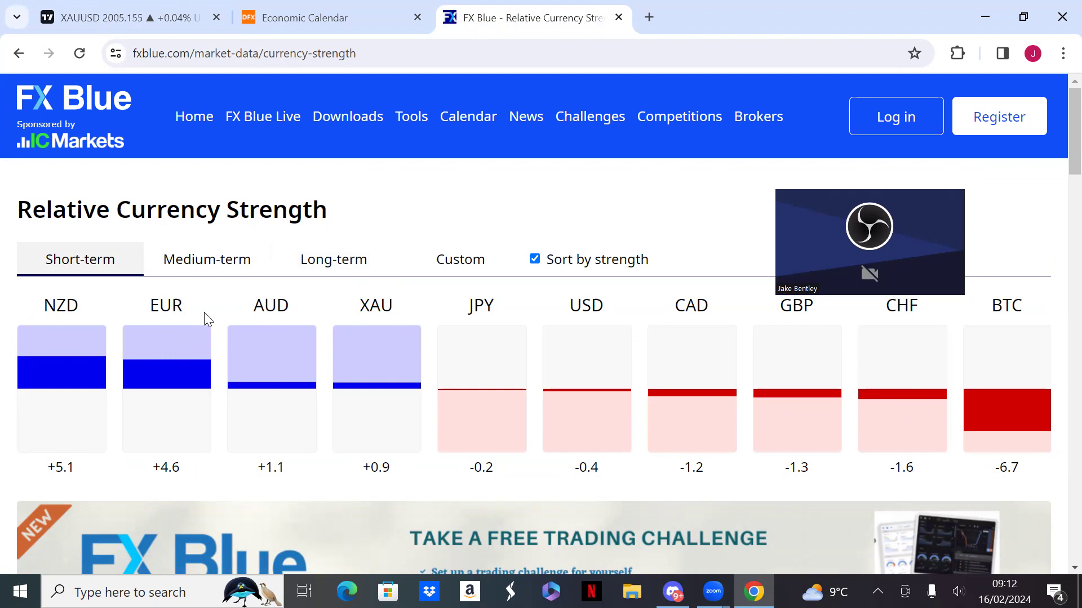
- Review the hourly gold setup, then type GBPJPY into symbol search
click(186, 18)
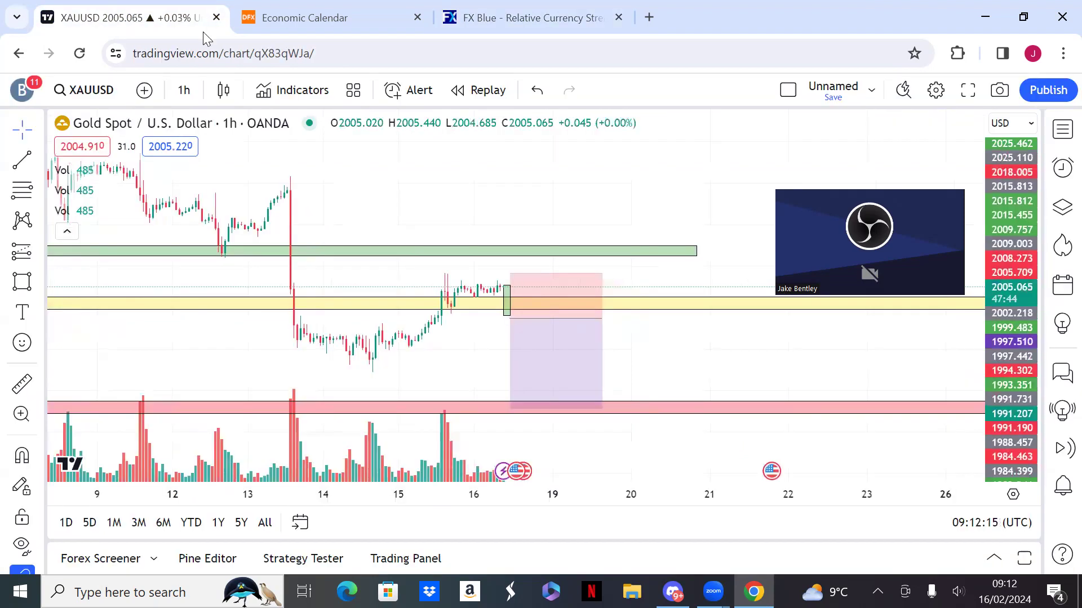
drag(503, 200, 558, 217)
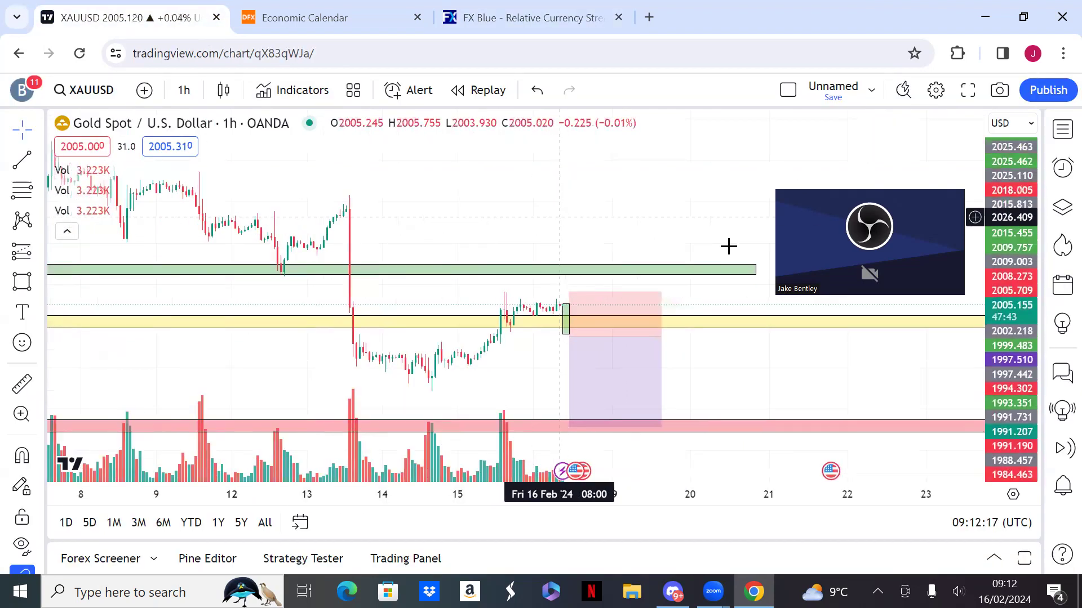
drag(1002, 388, 1002, 379)
drag(529, 205, 505, 195)
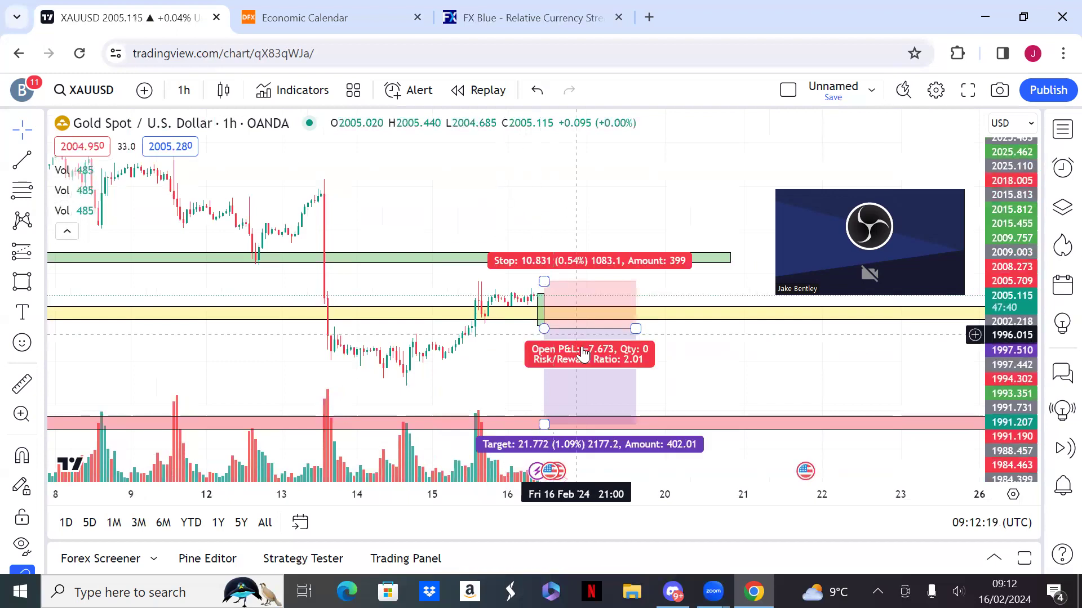
click(491, 367)
drag(411, 366, 387, 331)
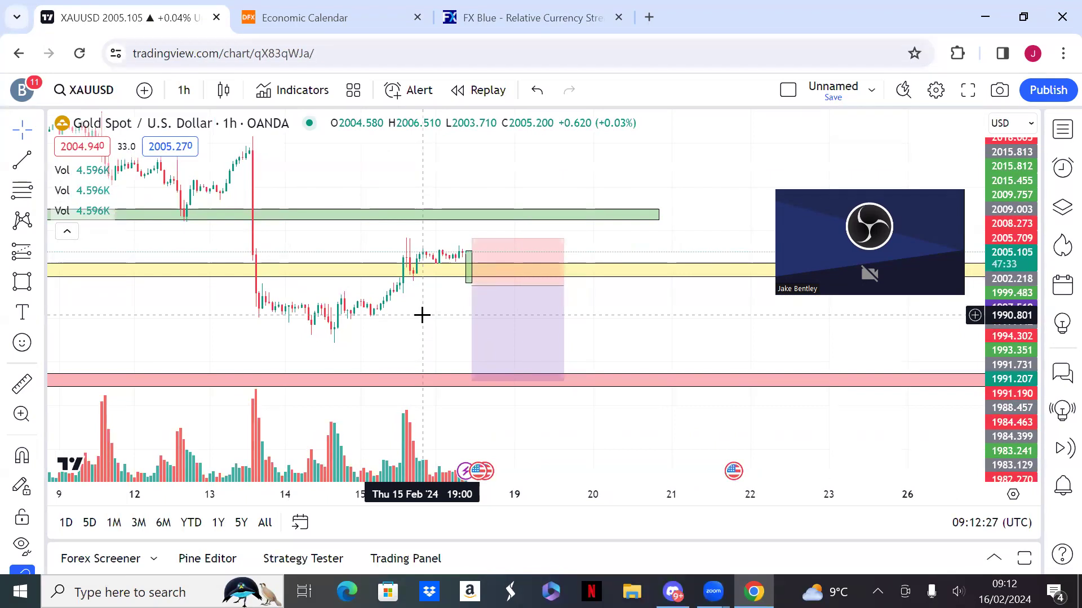
text(GBPJPY)
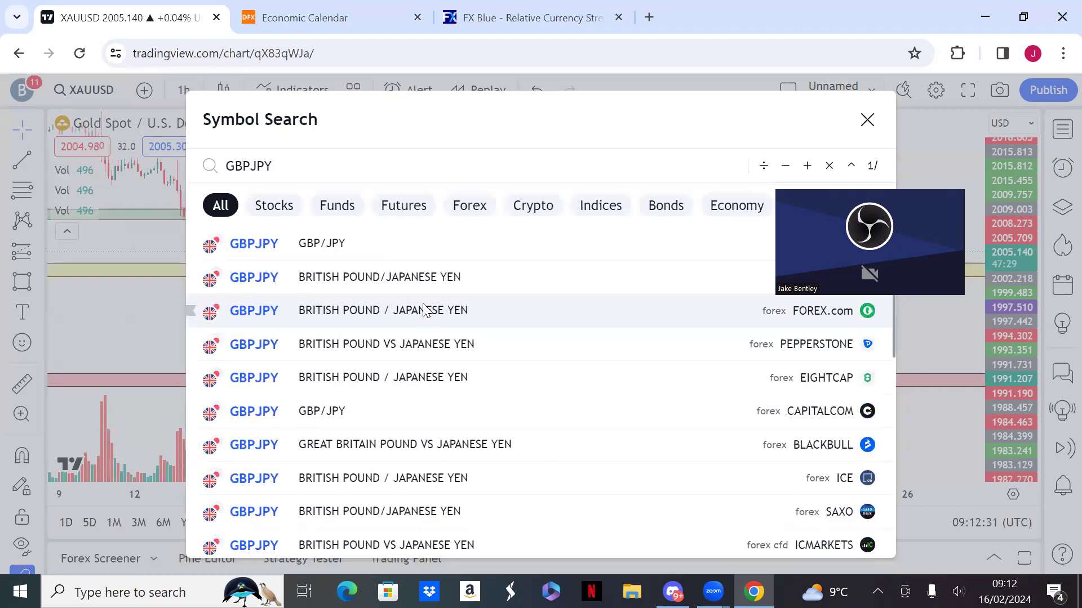
- Open the GBPJPY chart and pan through its recent candles and lower red zone
click(401, 237)
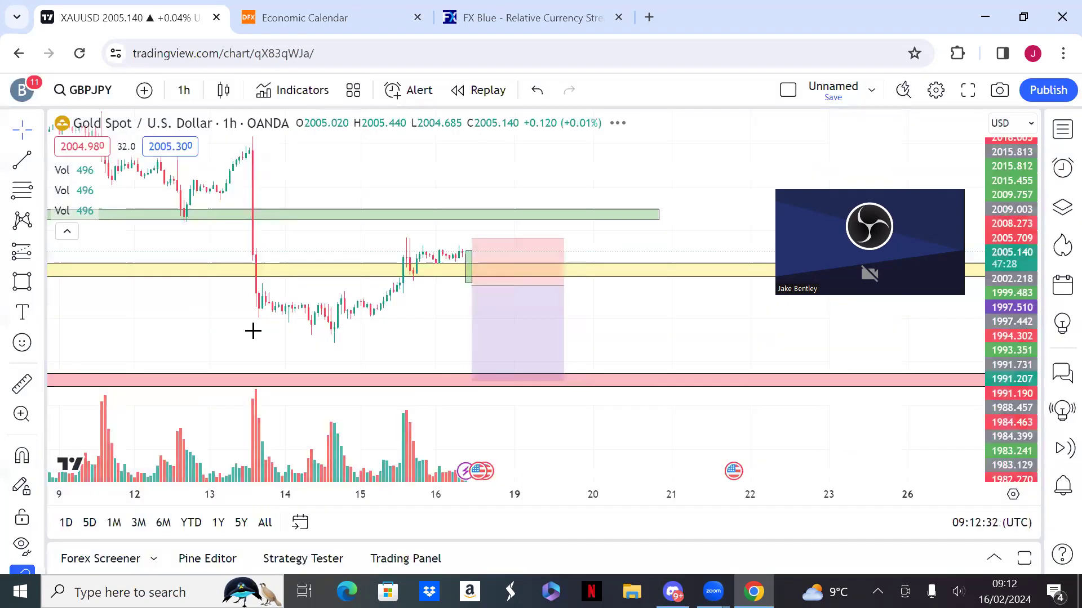
drag(290, 289, 427, 241)
scroll(426, 242, up, 4)
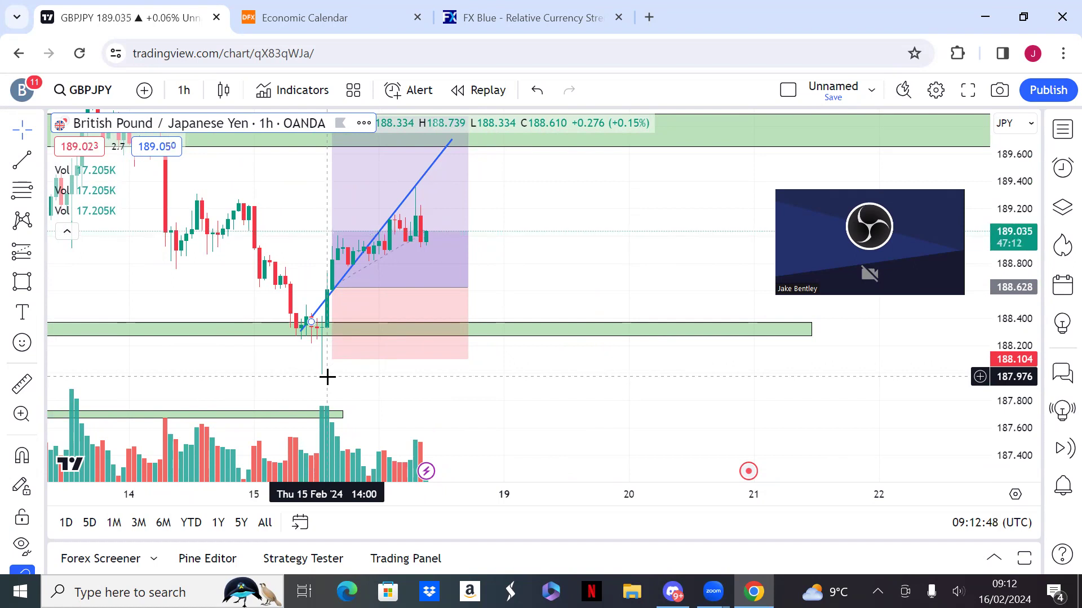
drag(333, 355, 323, 236)
drag(261, 217, 251, 290)
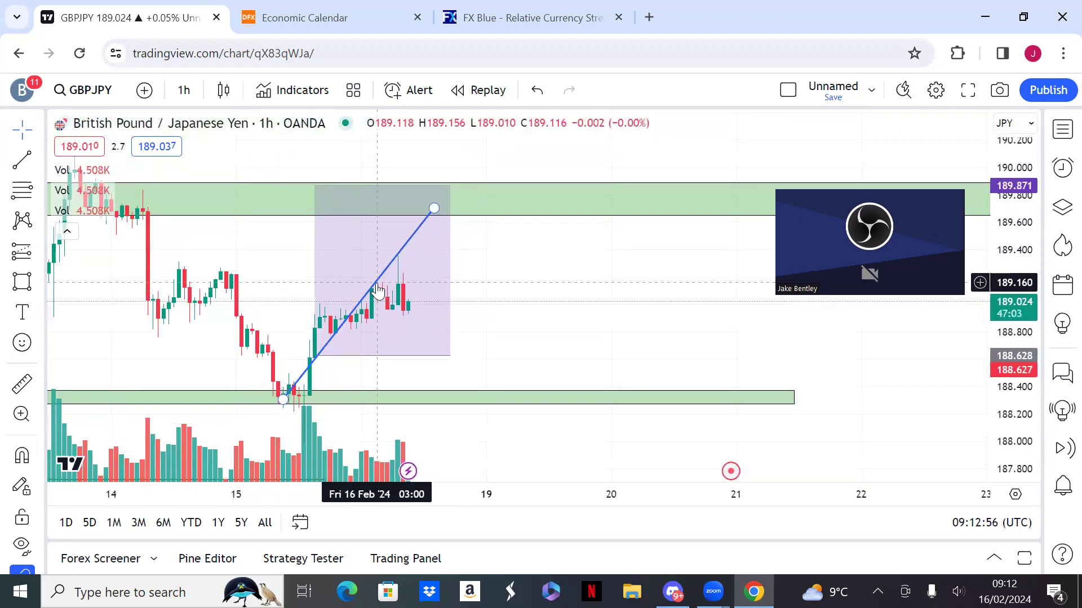
- Delete the blue trend line and frame GBPJPY for 12–26 Feb
click(377, 290)
key(Delete)
scroll(376, 285, down, 4)
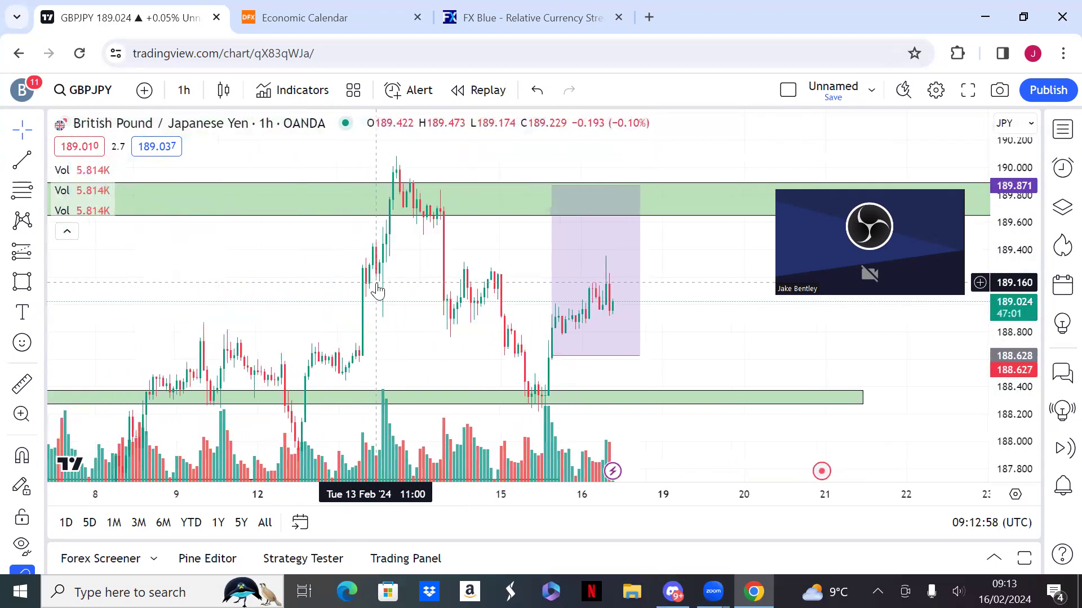
scroll(377, 284, up, 4)
drag(454, 314, 271, 288)
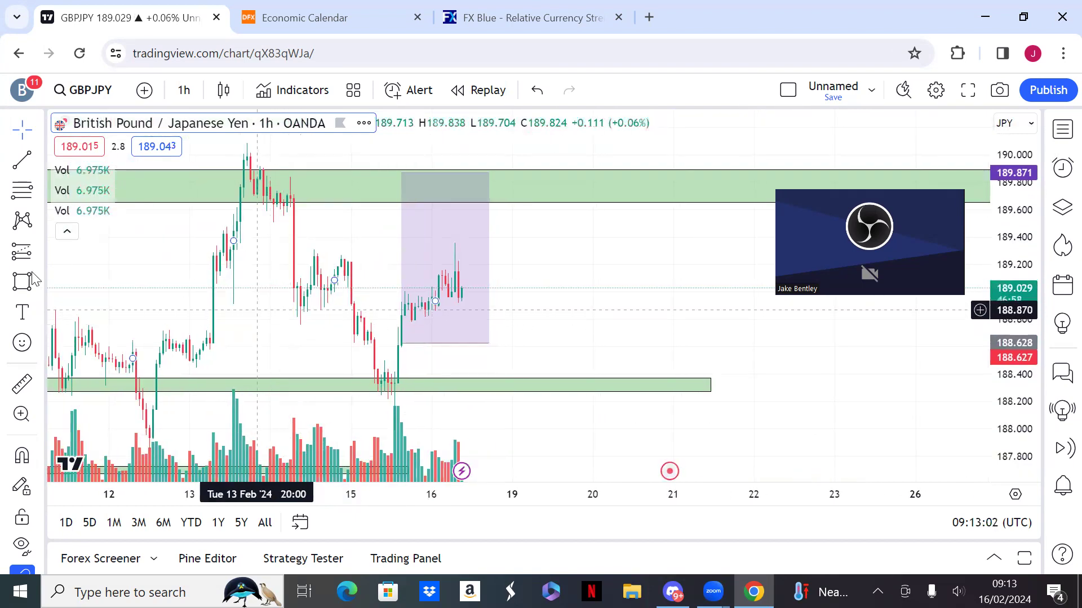
- Draw a rectangle zone extending right and inspect the purple position box's targets
click(25, 289)
click(69, 315)
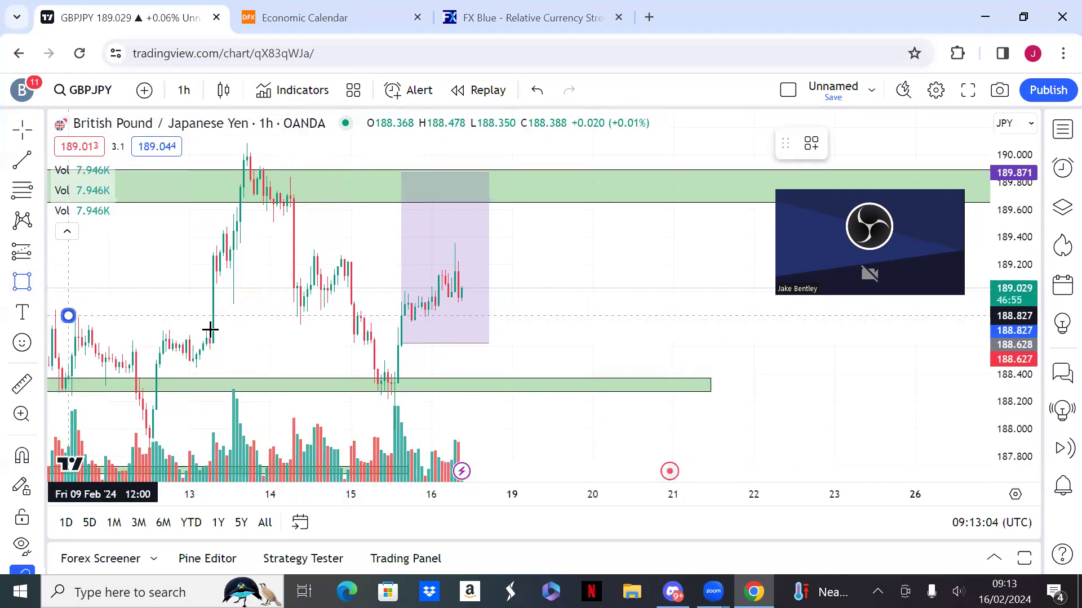
click(360, 340)
click(579, 318)
drag(572, 270, 520, 254)
click(438, 299)
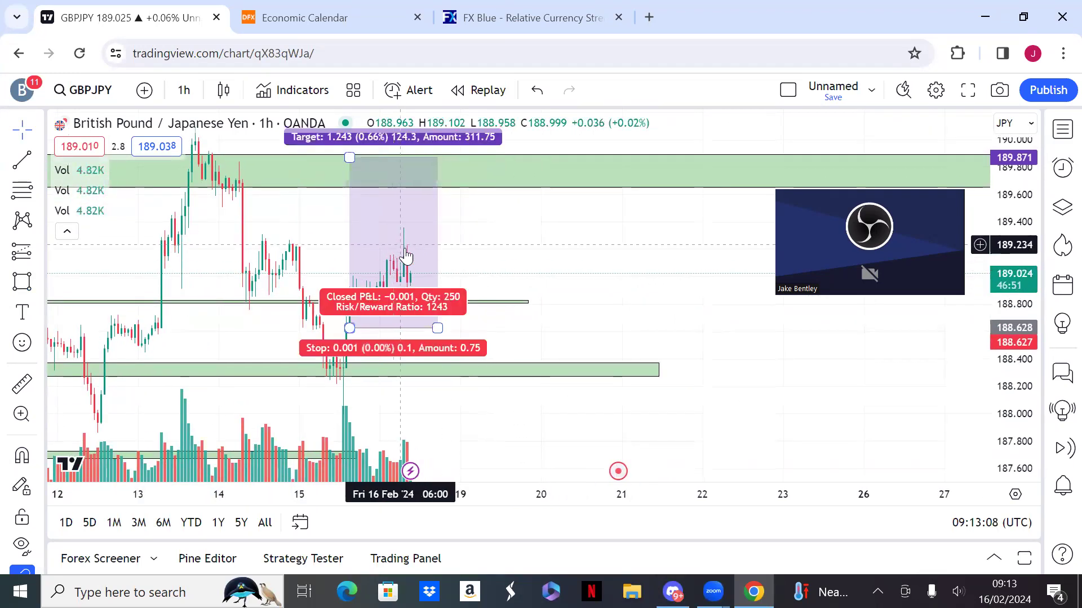
click(483, 234)
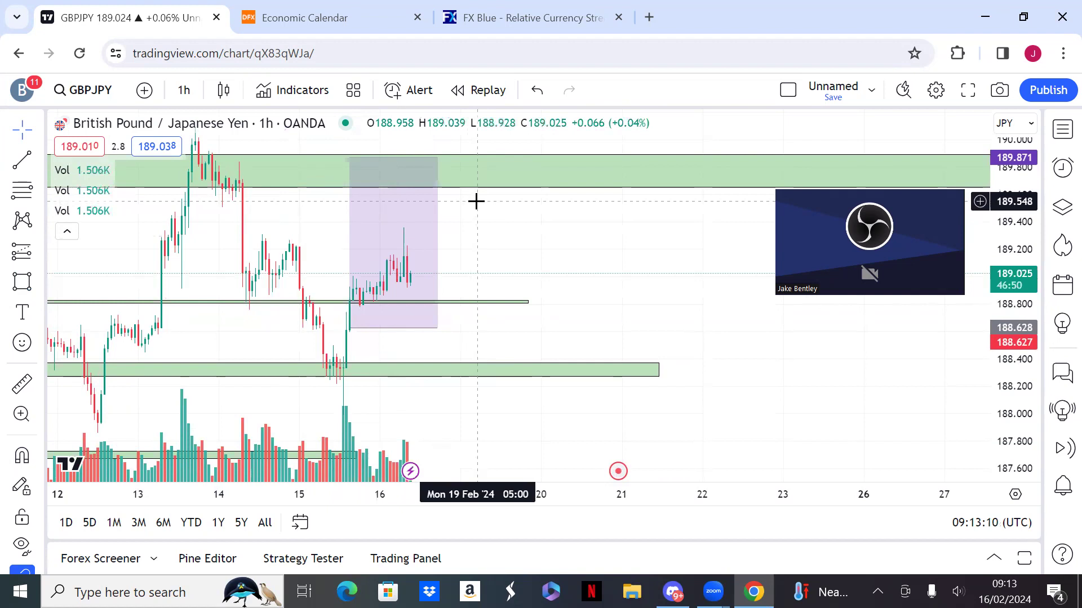
- Delete the thin horizontal band near 188.8 and reframe the chart on 8–23 Feb
click(471, 303)
key(Delete)
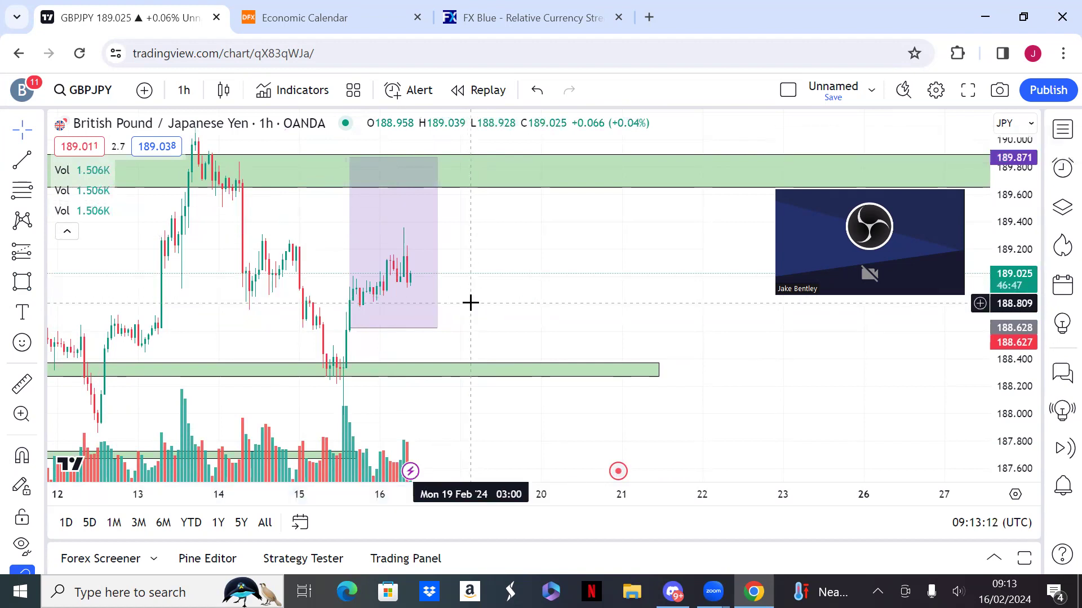
scroll(471, 309, down, 3)
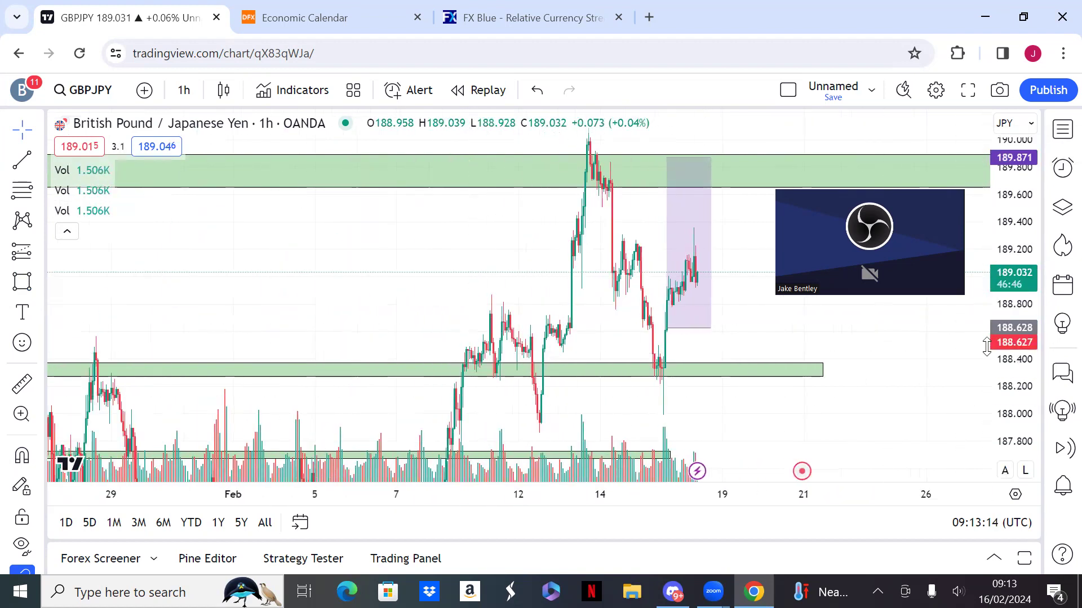
drag(986, 346, 986, 417)
scroll(666, 298, up, 5)
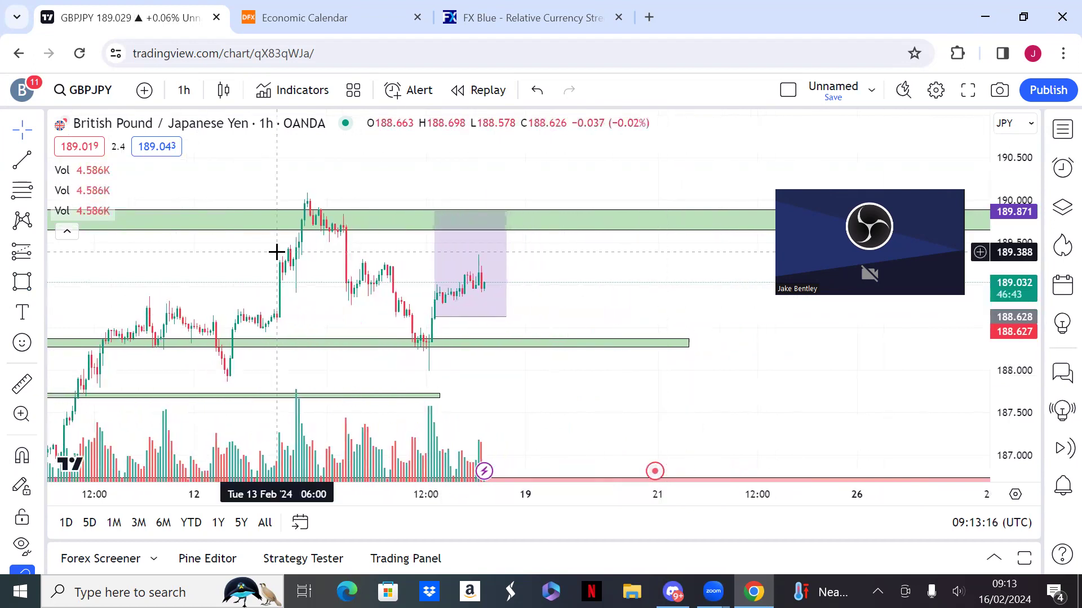
drag(276, 252, 179, 254)
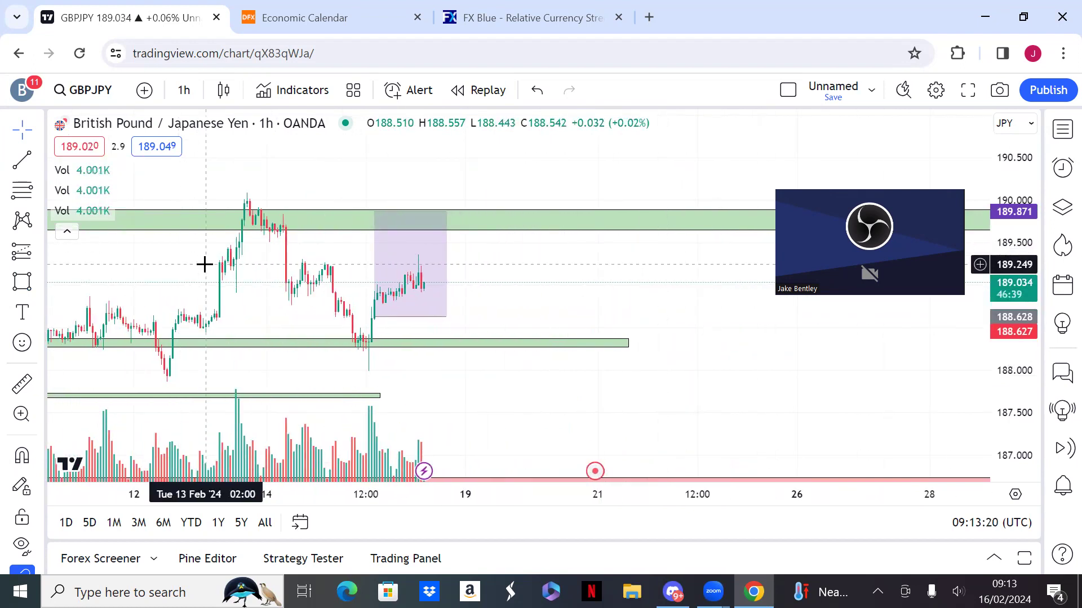
drag(264, 259, 393, 260)
drag(331, 285, 370, 257)
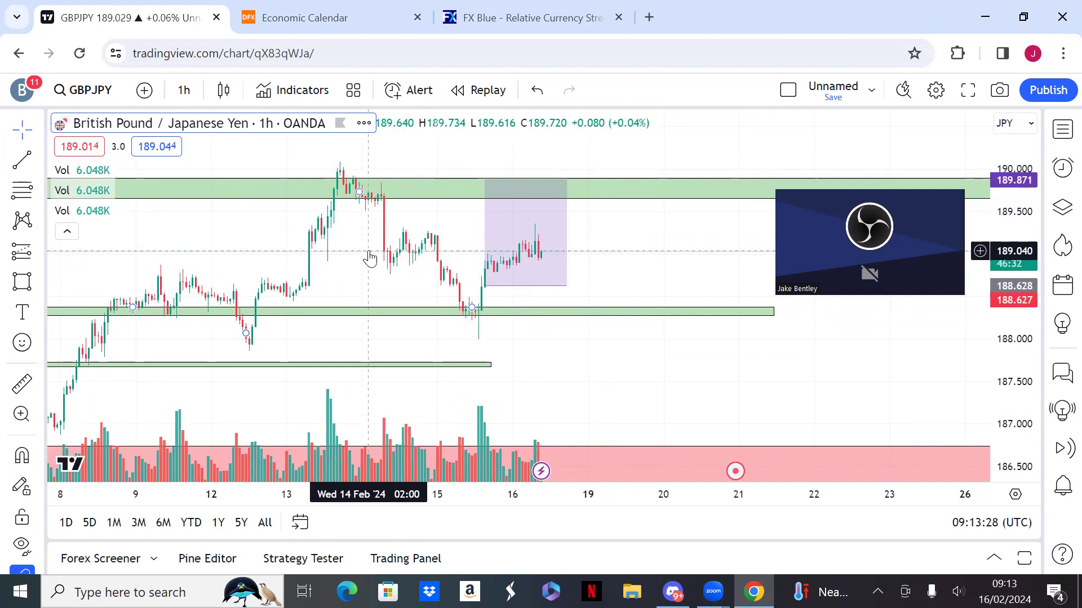
- Open the Bitcoin / U.S. Dollar chart on the 1D timeframe
text(BITCO)
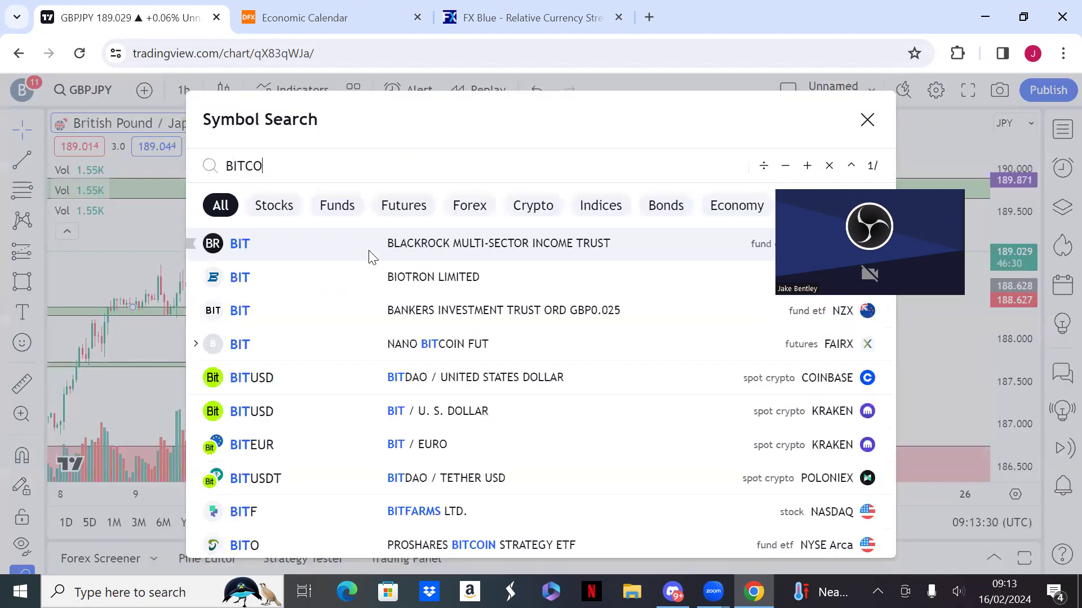
text(IN)
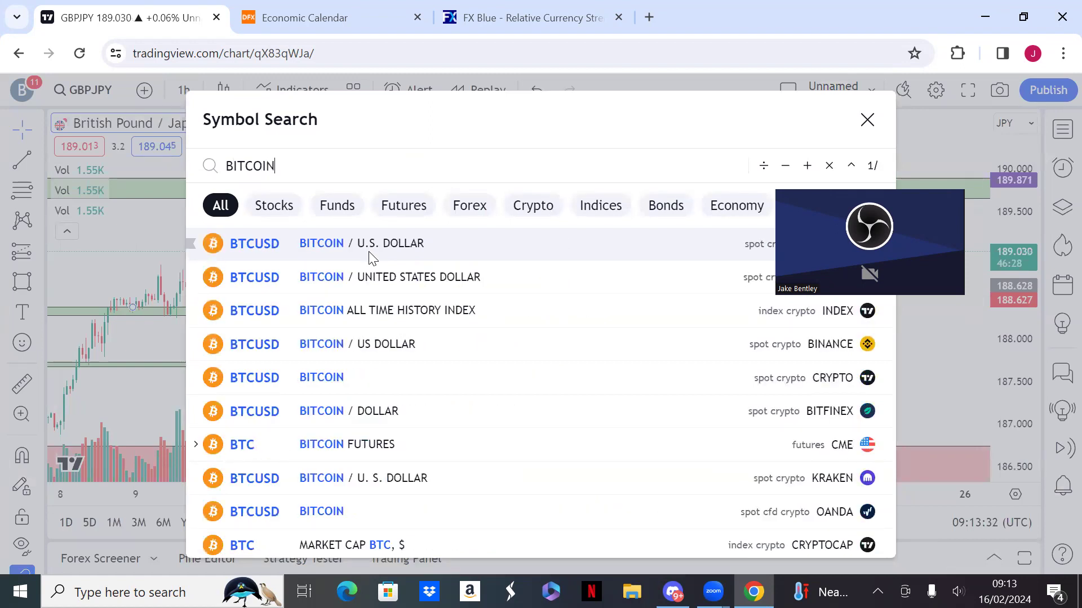
click(370, 253)
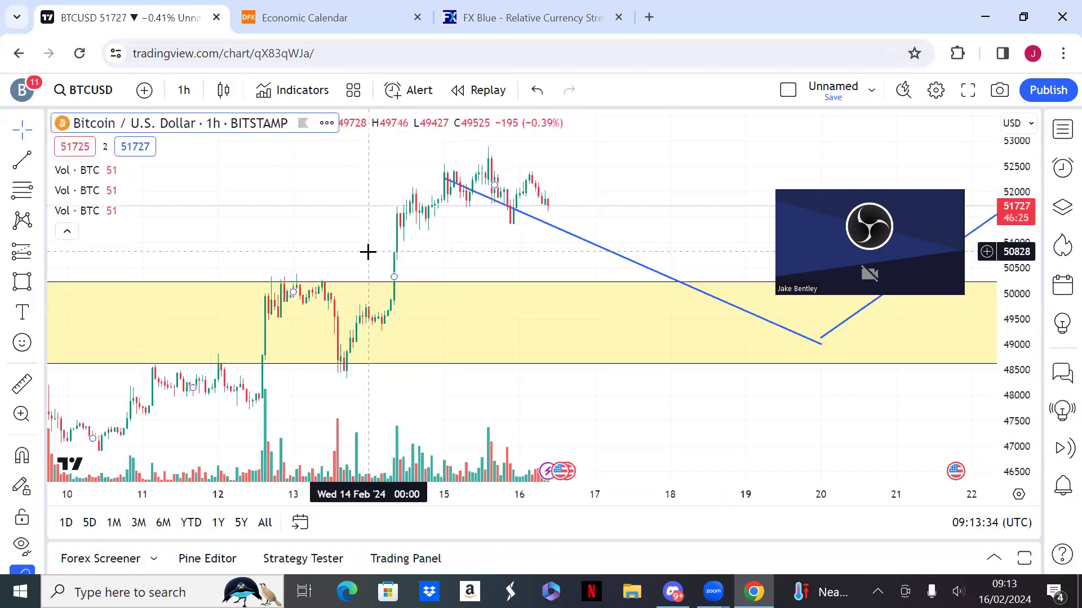
text(1)
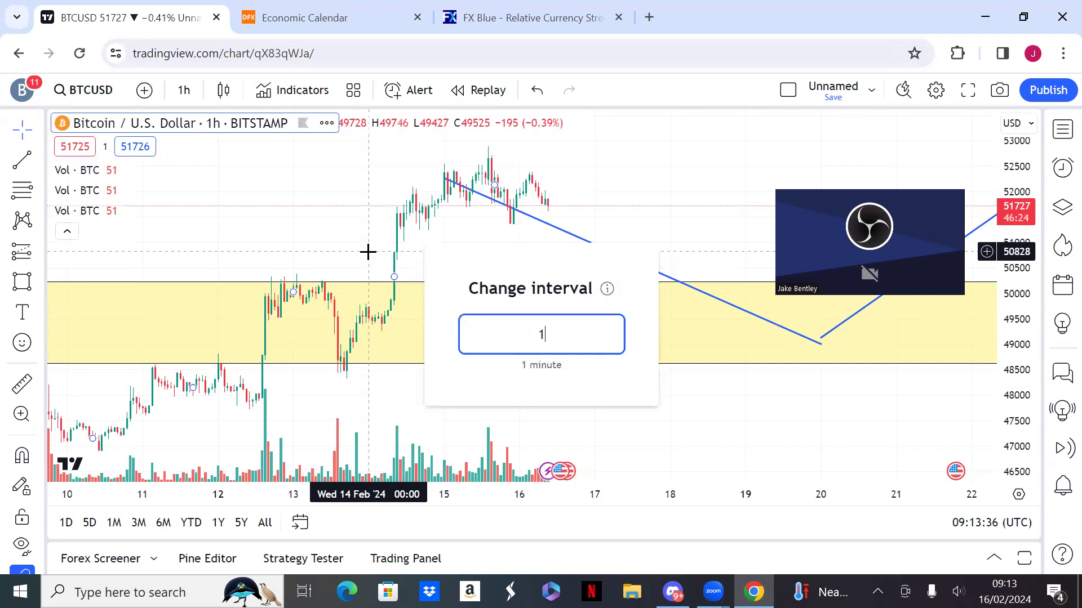
text(d)
key(Return)
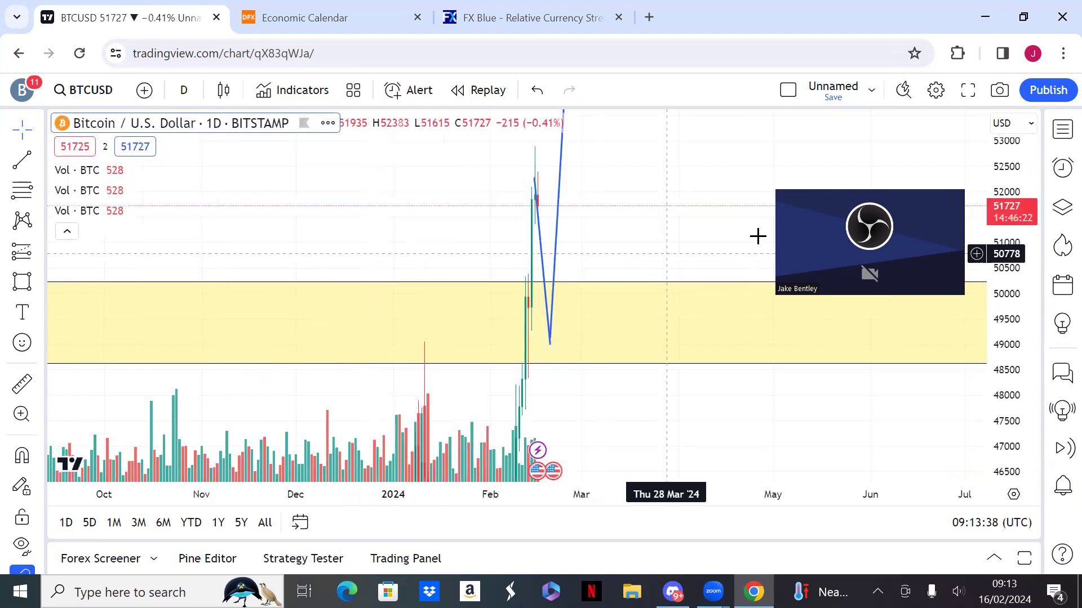
- Frame the latest Bitcoin candles and check price against the 48500–50000 yellow zone
drag(1006, 254, 1006, 468)
scroll(544, 312, up, 6)
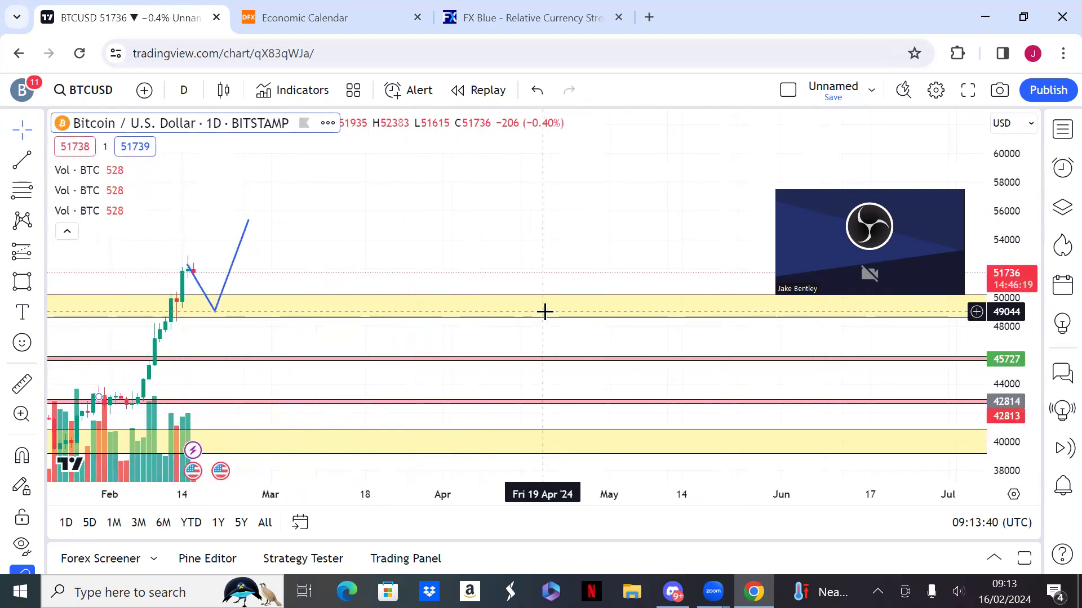
drag(431, 236, 698, 232)
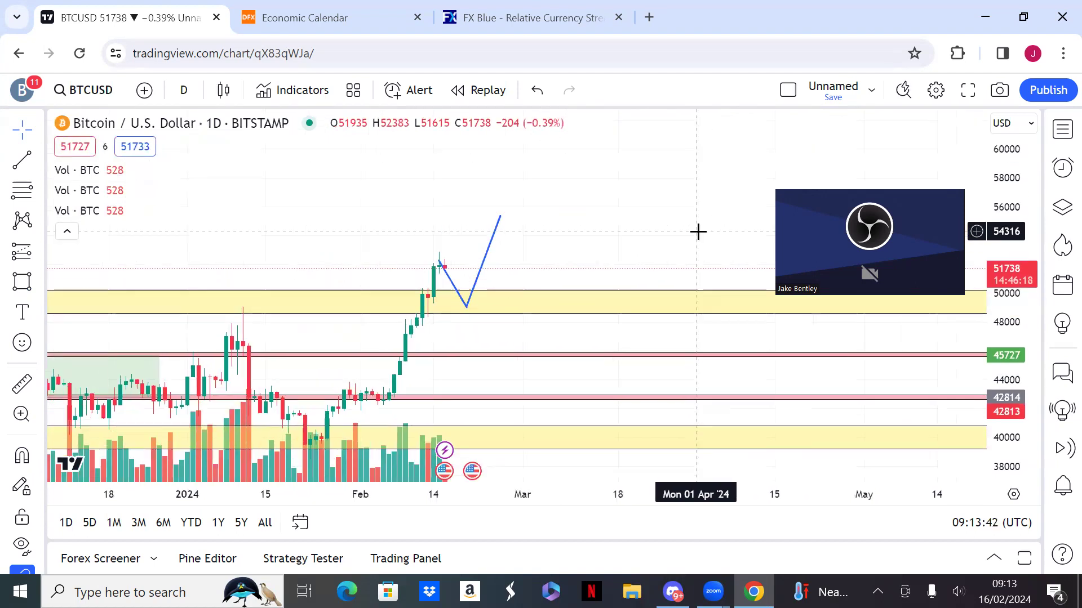
scroll(637, 219, up, 3)
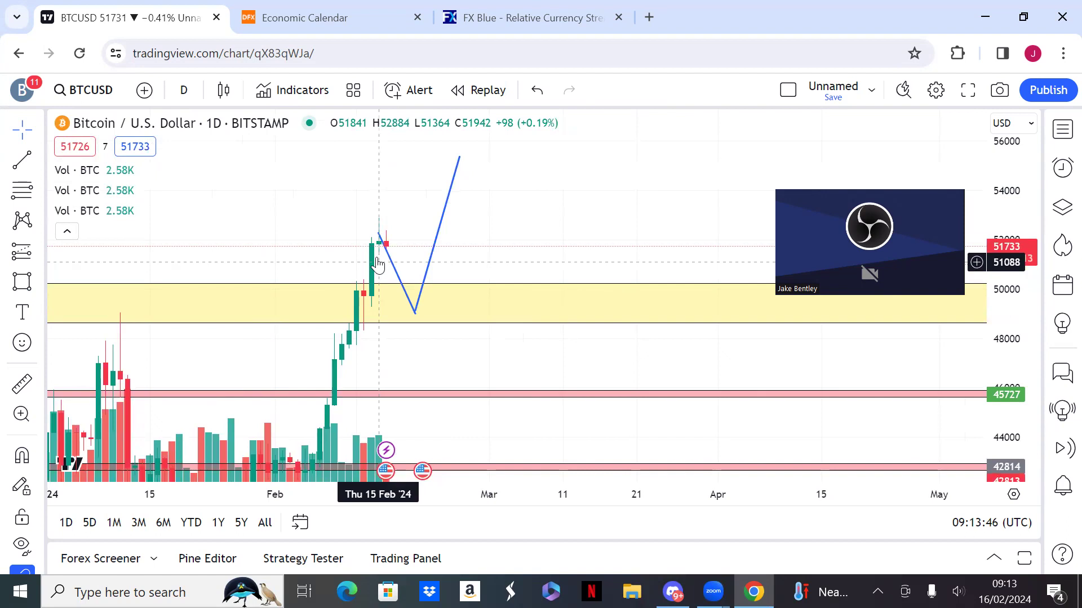
mouse_move(394, 300)
mouse_down()
mouse_move(408, 180)
mouse_move(422, 185)
mouse_move(380, 237)
mouse_move(388, 326)
mouse_up()
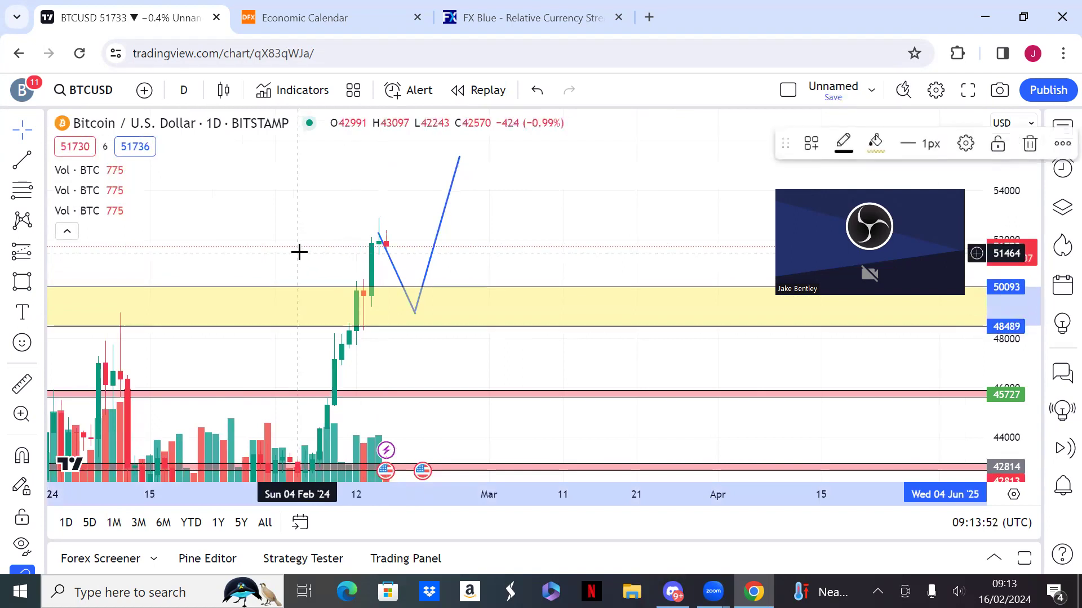
drag(299, 251, 410, 256)
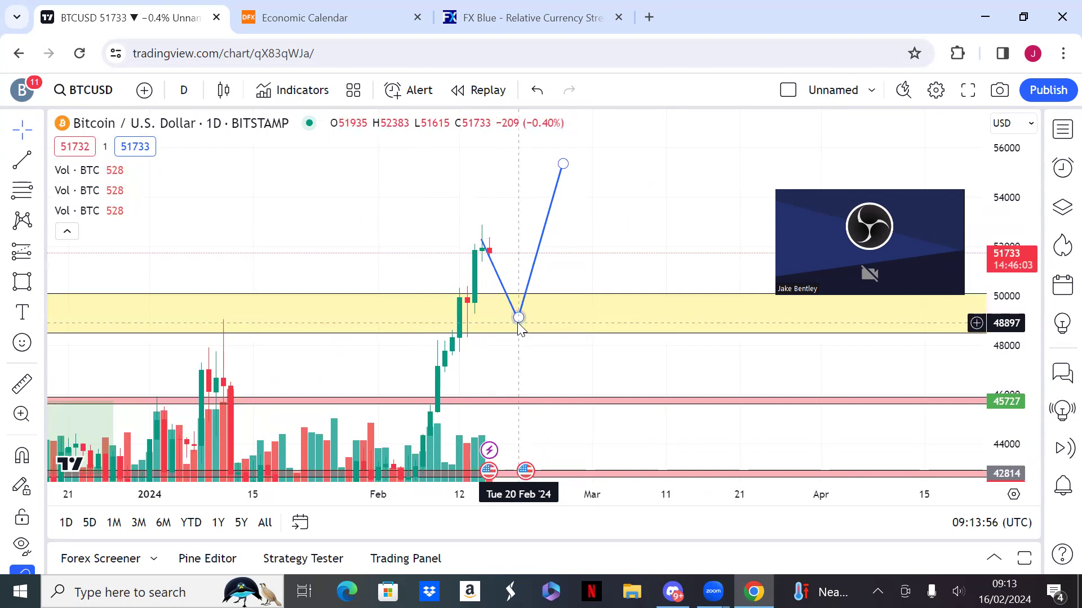
- Create a once-only BTCUSD alert for price crossing 49856 via Alt+A
right_click(545, 299)
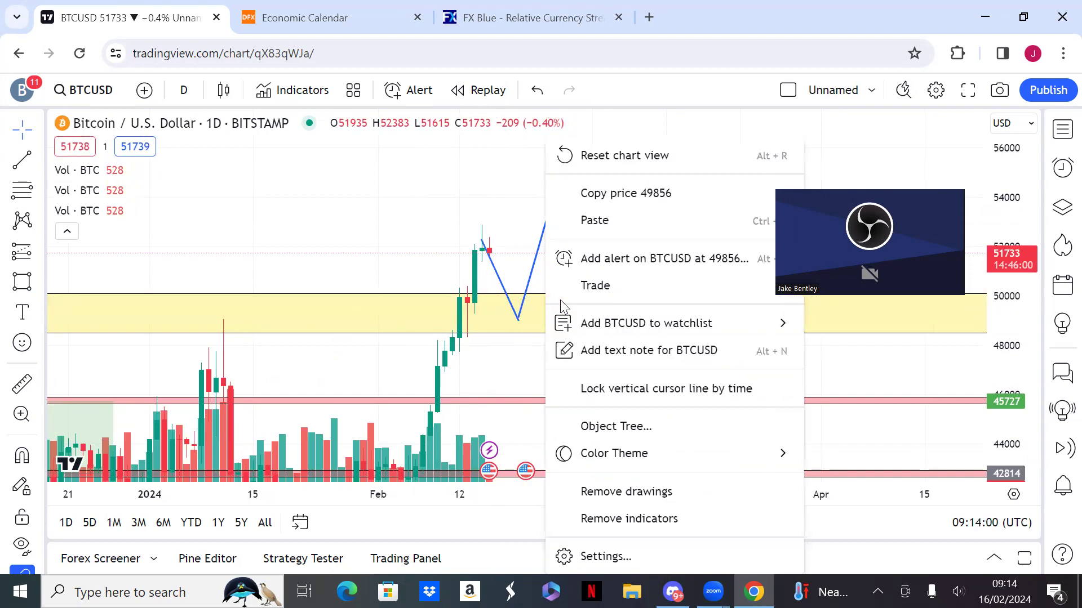
mouse_move(625, 276)
key(Escape)
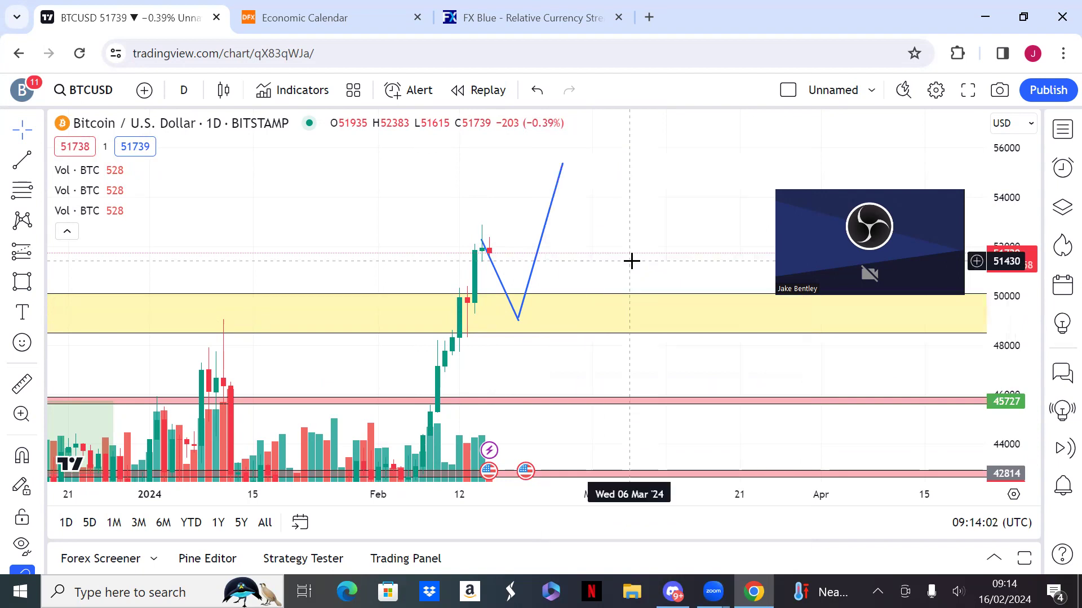
key(alt+a)
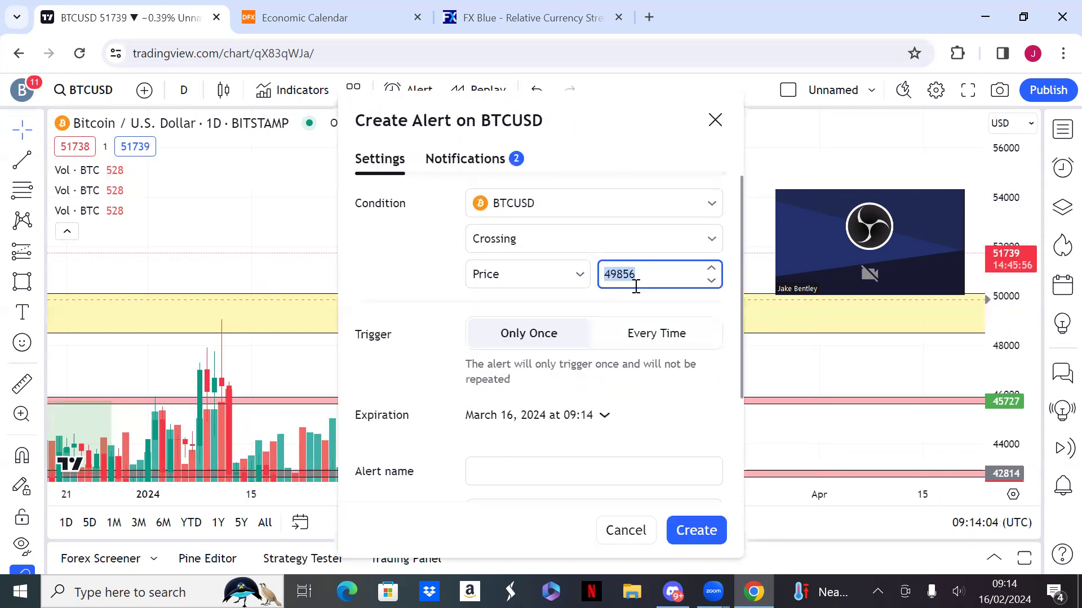
click(681, 529)
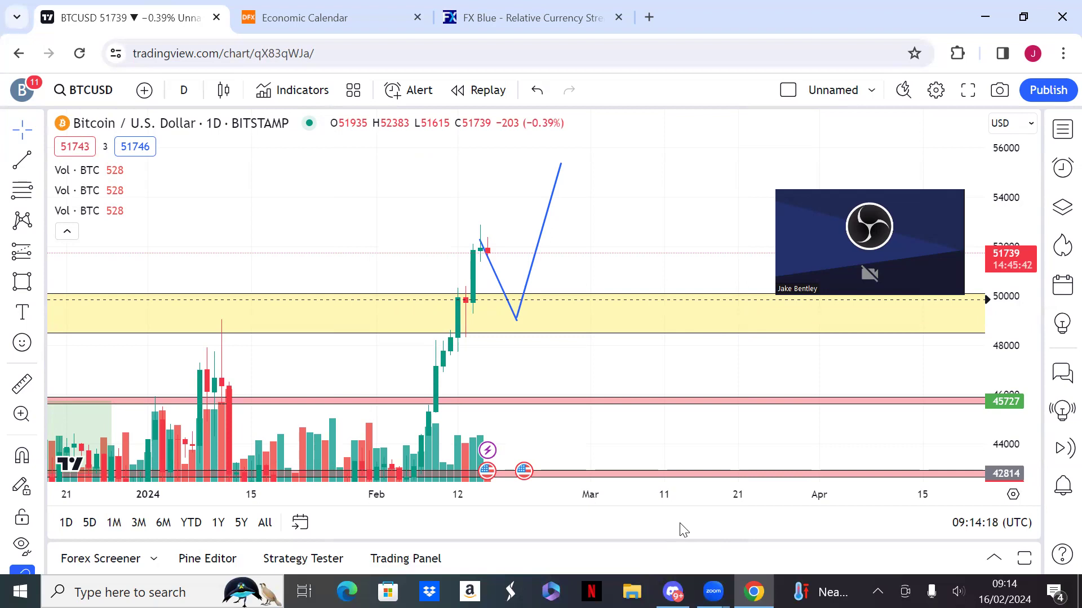
- Open the GBPUSD chart on the 1-hour timeframe
text(GBP)
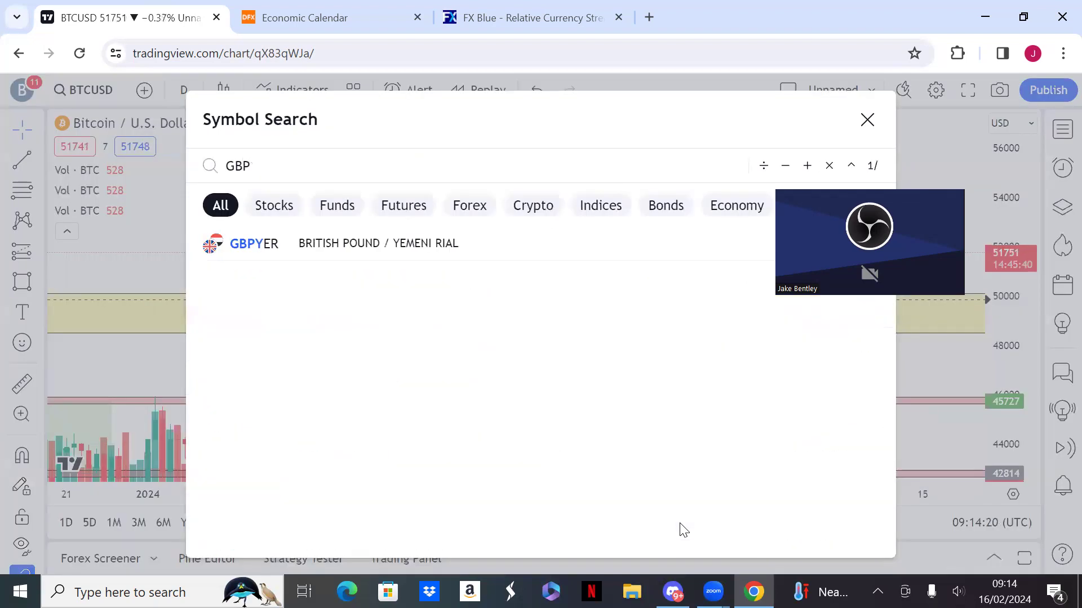
text(YUSD)
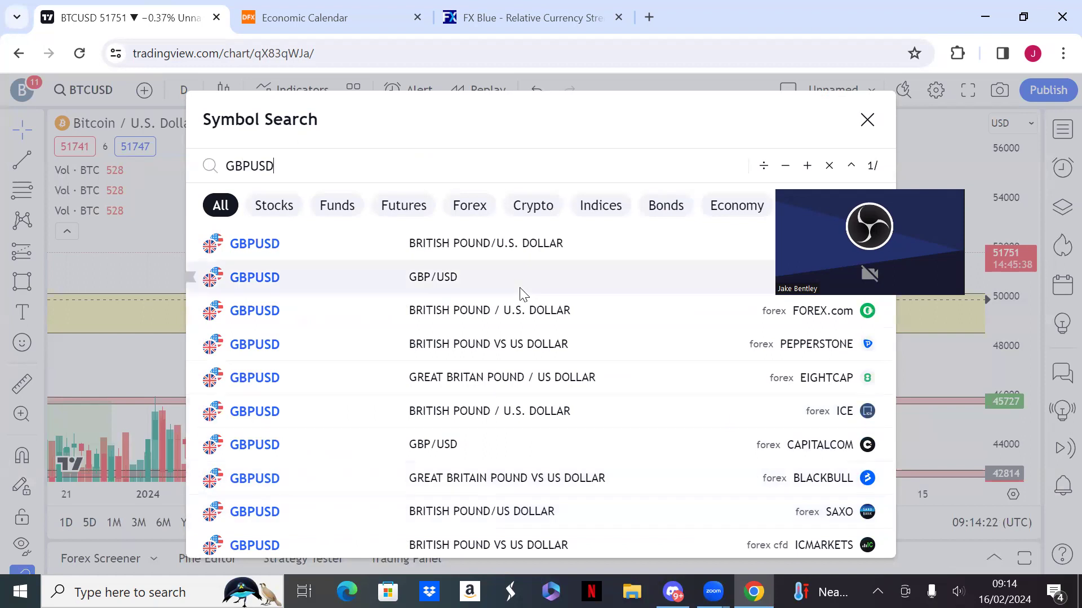
click(471, 248)
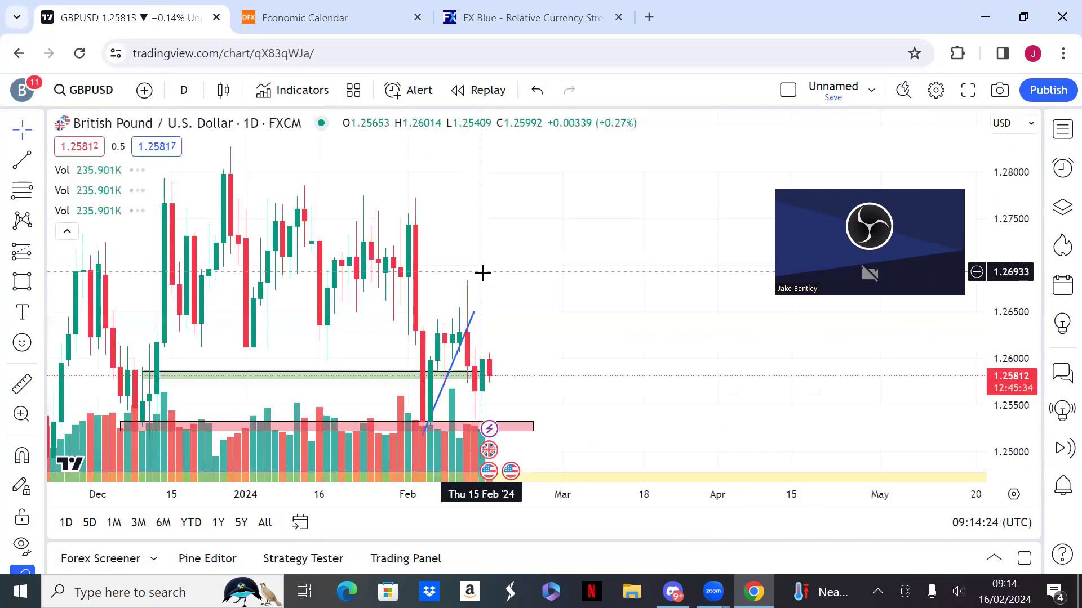
drag(542, 323, 596, 201)
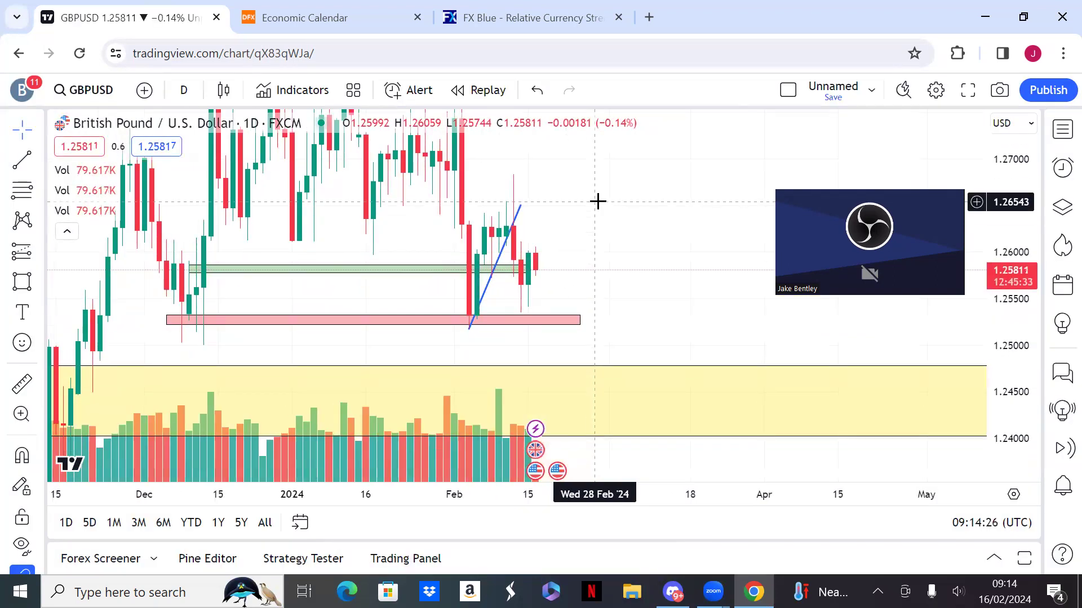
text(1h)
key(Return)
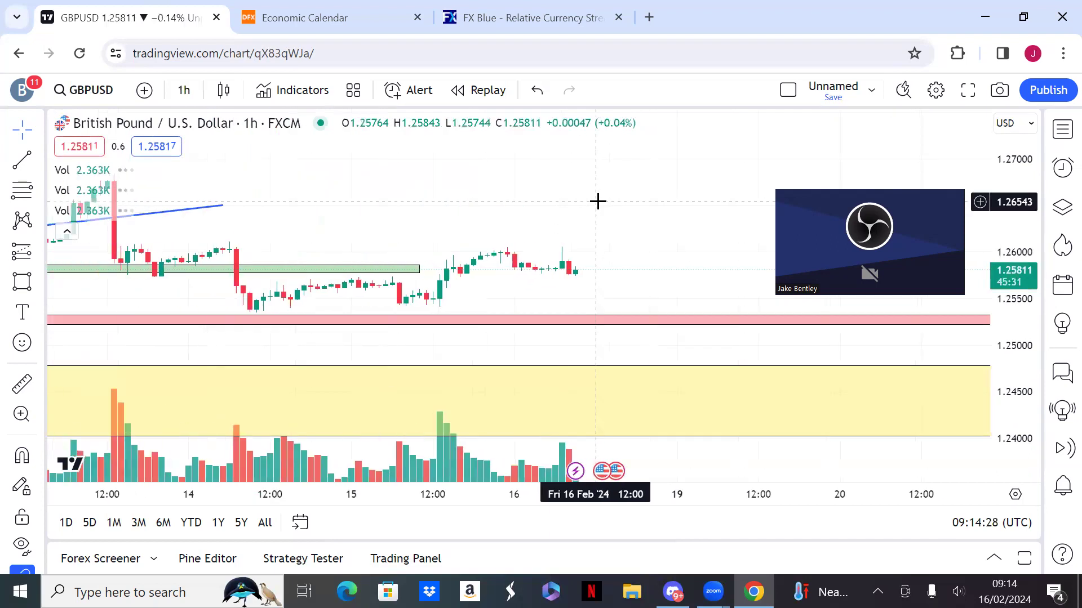
- Extend the green zone near 1.2590 further right and reframe toward later February dates
scroll(598, 202, down, 5)
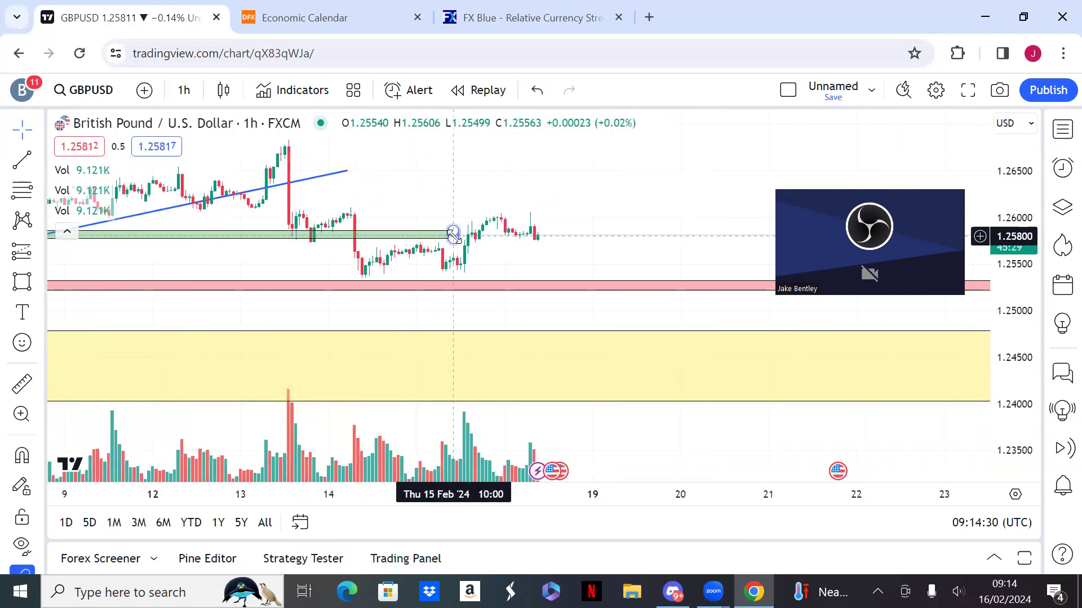
drag(454, 235, 680, 228)
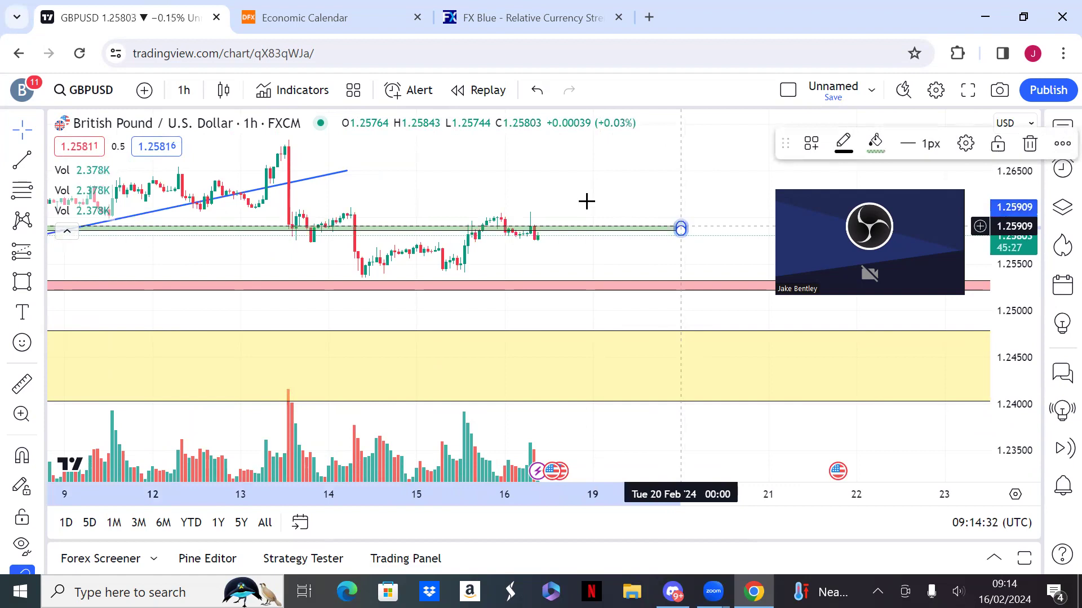
click(533, 191)
scroll(533, 191, down, 5)
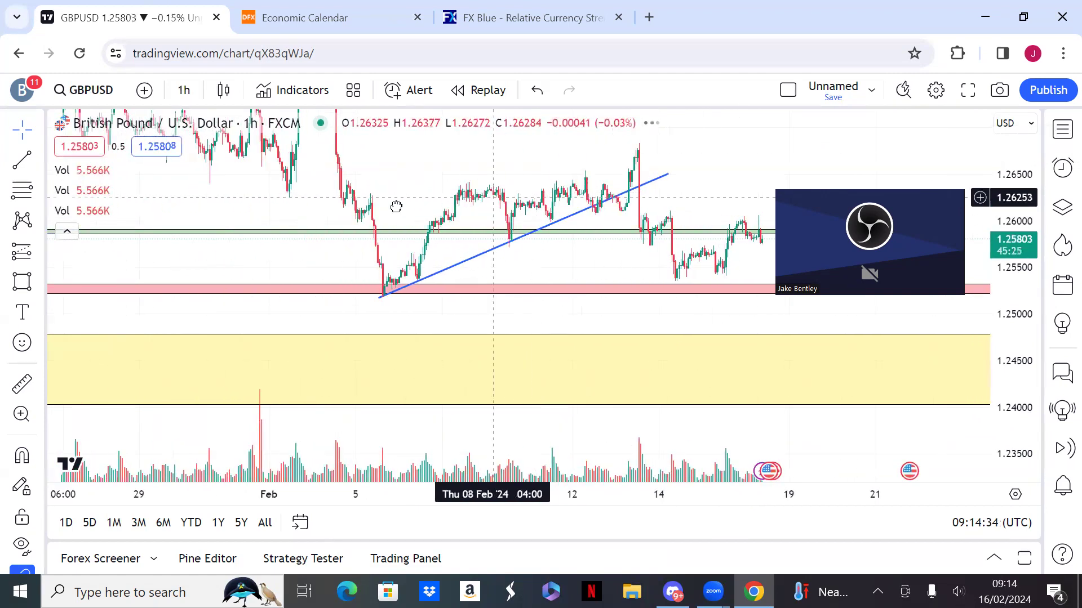
drag(396, 207, 348, 310)
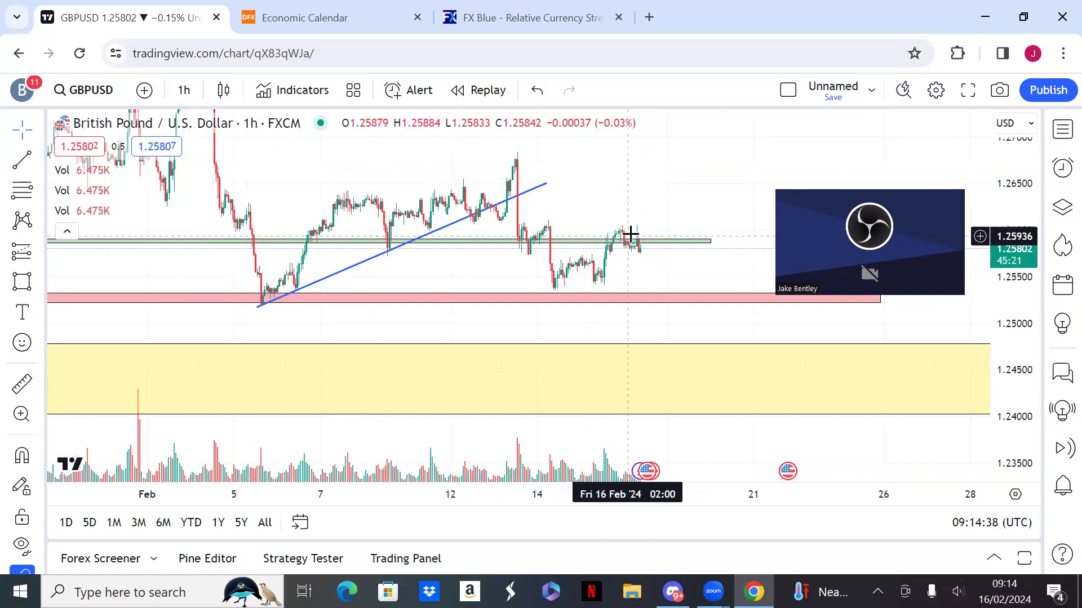
scroll(523, 236, up, 5)
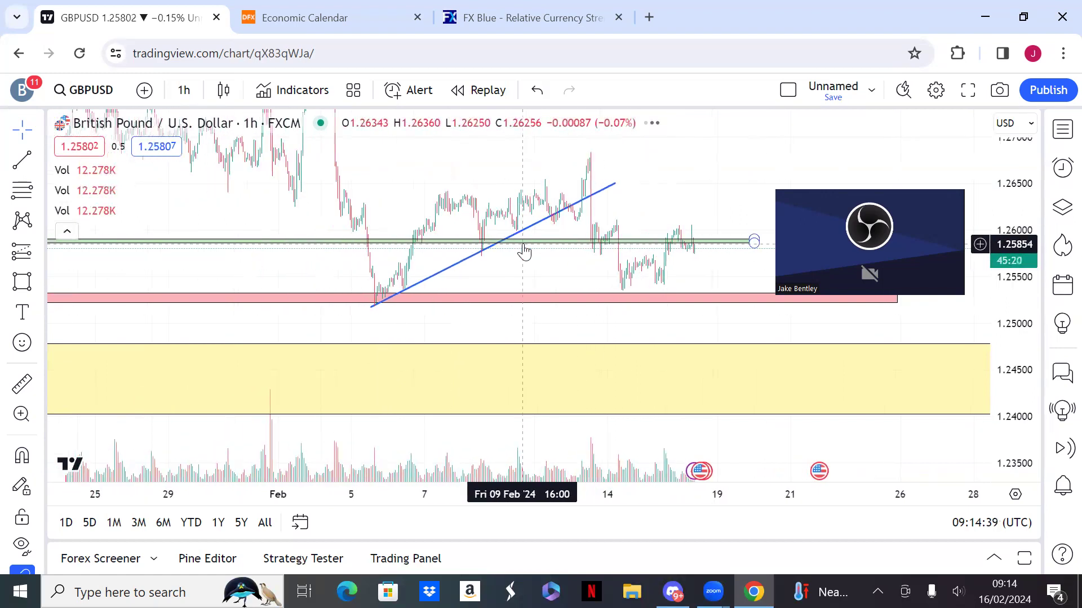
- Review FX Blue's medium-, long- and short-term currency strength rankings, then return to GBPUSD
click(501, 11)
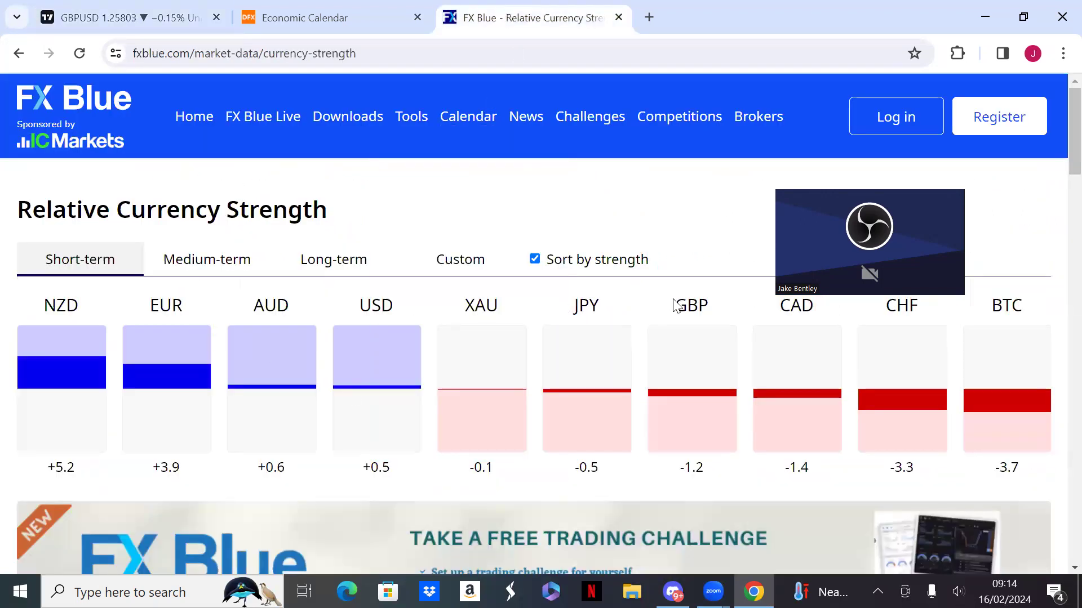
click(193, 273)
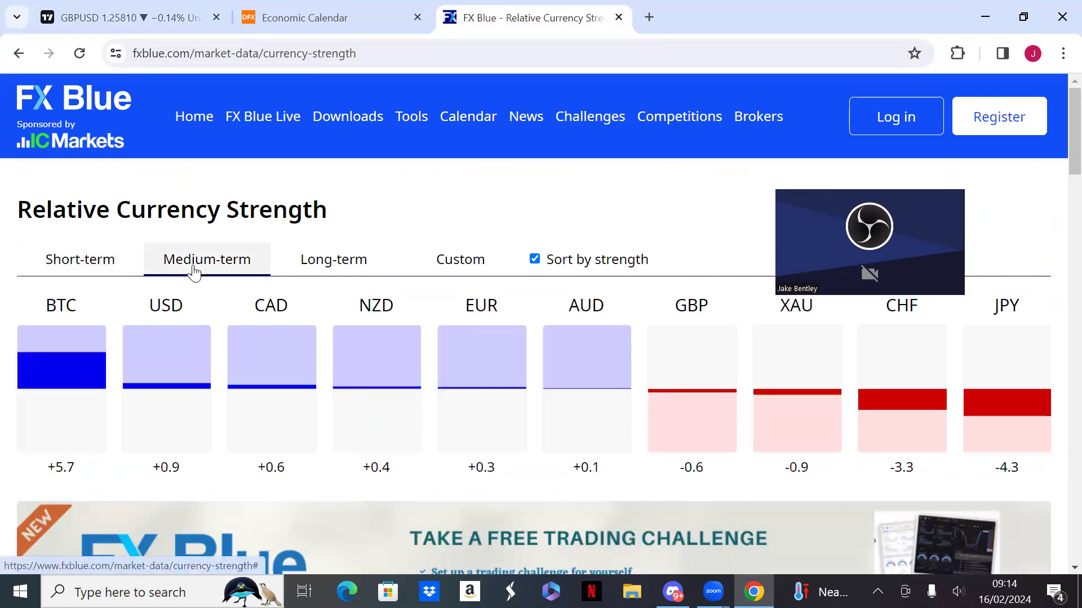
click(305, 257)
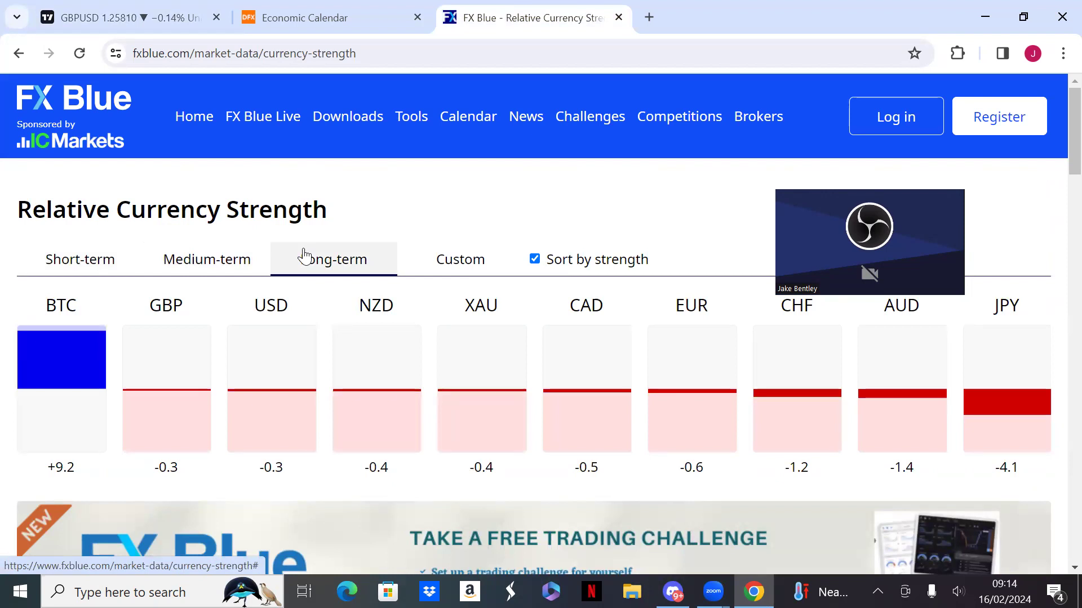
click(52, 258)
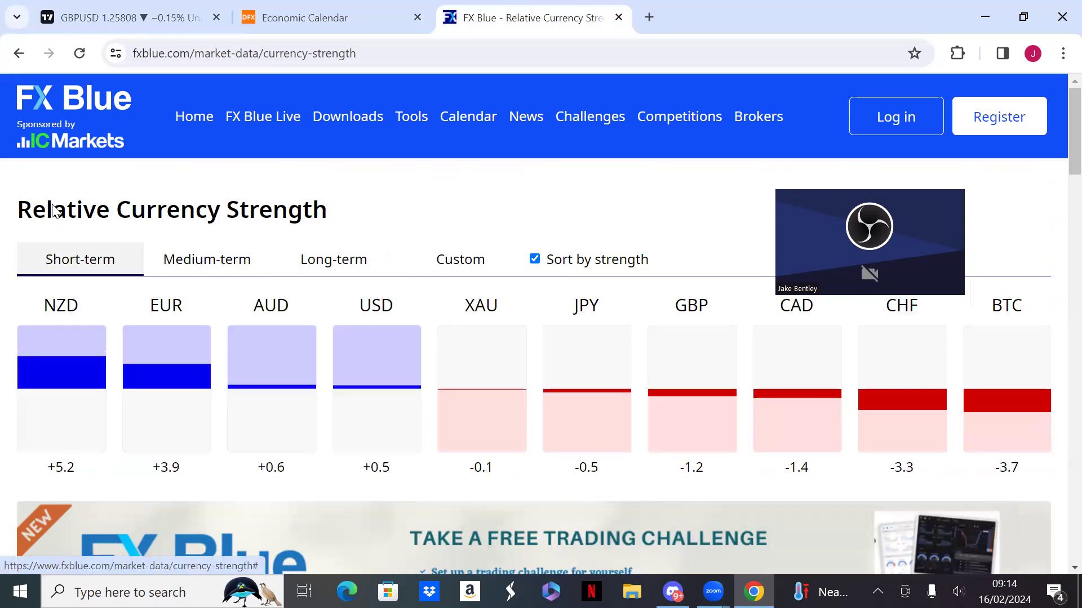
click(85, 16)
drag(532, 200, 545, 219)
- Reframe the hourly GBPUSD chart, then draw a trial green zone below price and delete it
drag(1014, 426, 1014, 132)
scroll(621, 235, up, 5)
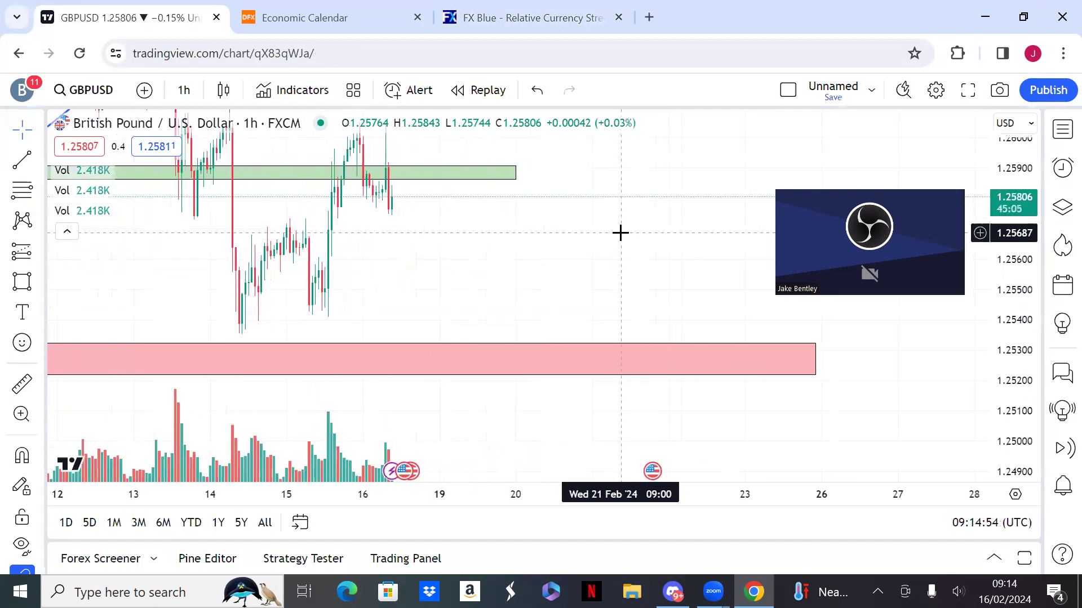
drag(333, 246, 675, 297)
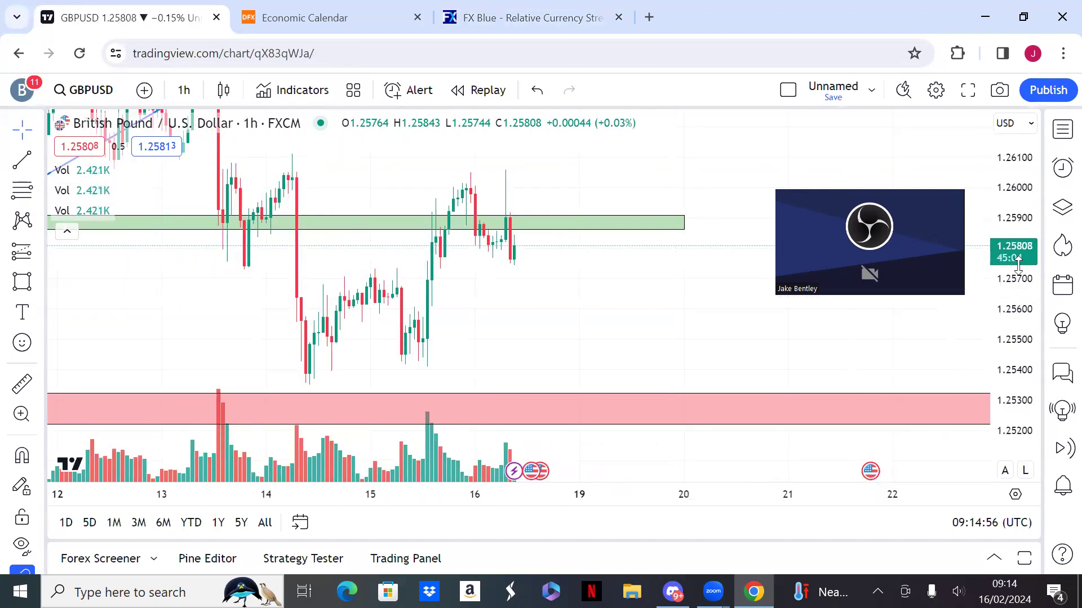
drag(1018, 265, 997, 380)
drag(614, 312, 547, 306)
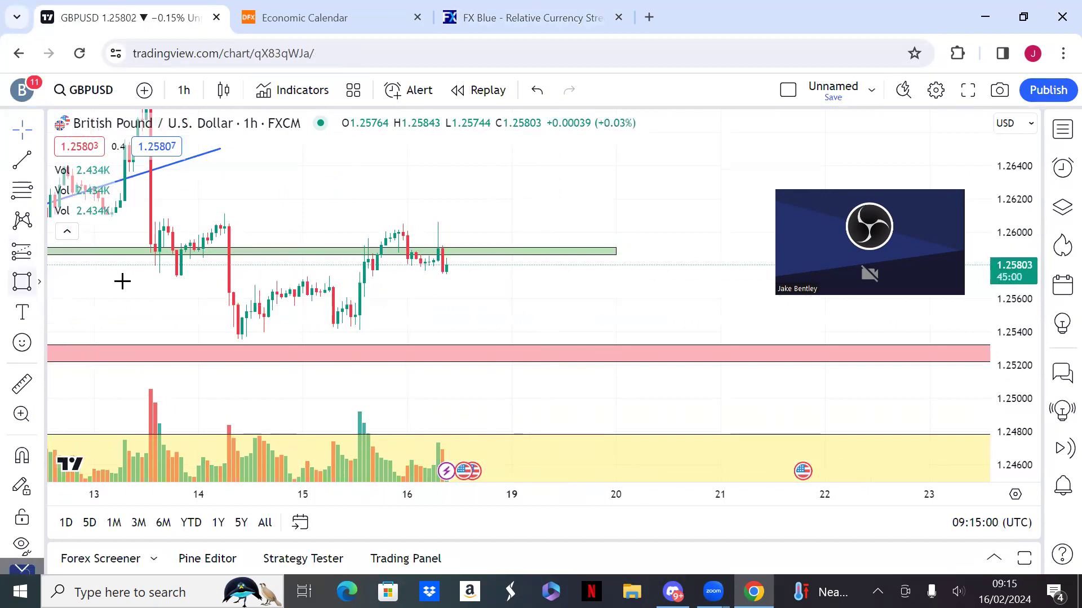
mouse_move(208, 287)
mouse_down()
mouse_move(490, 287)
mouse_move(576, 275)
mouse_up()
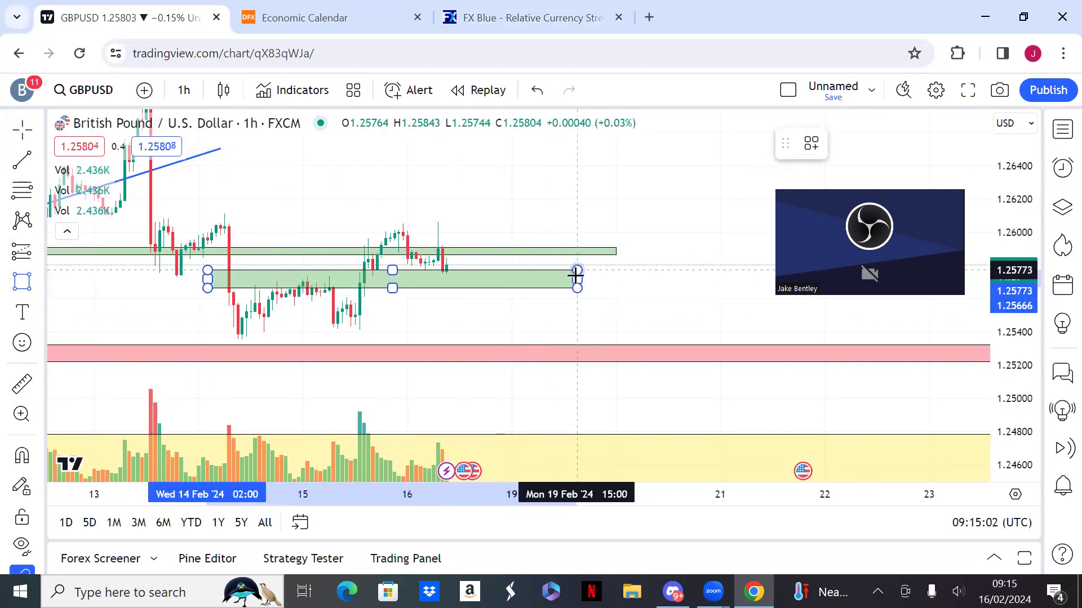
drag(357, 331, 405, 316)
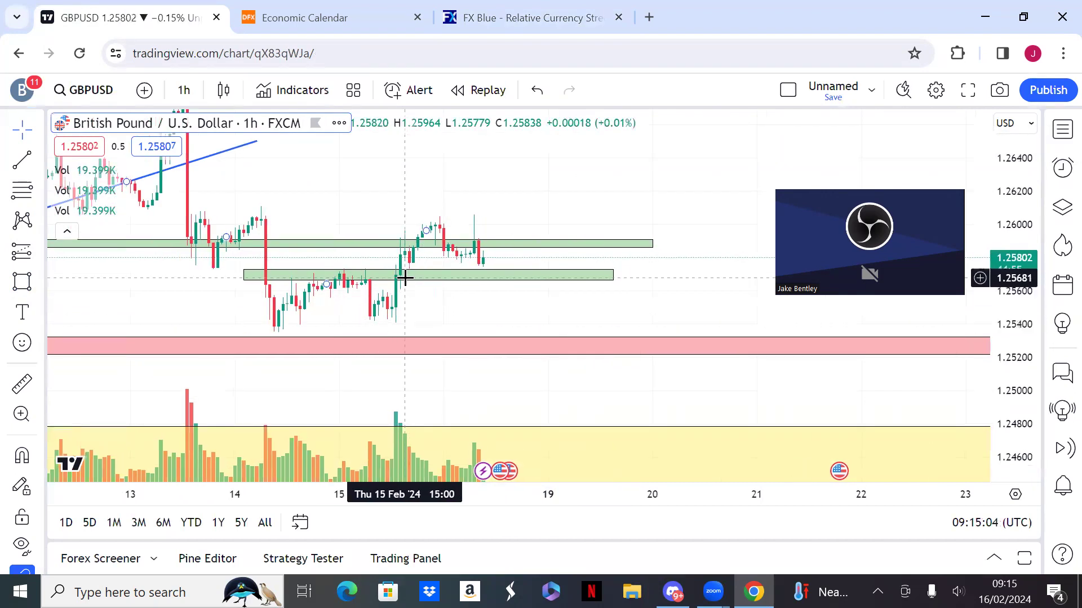
key(Delete)
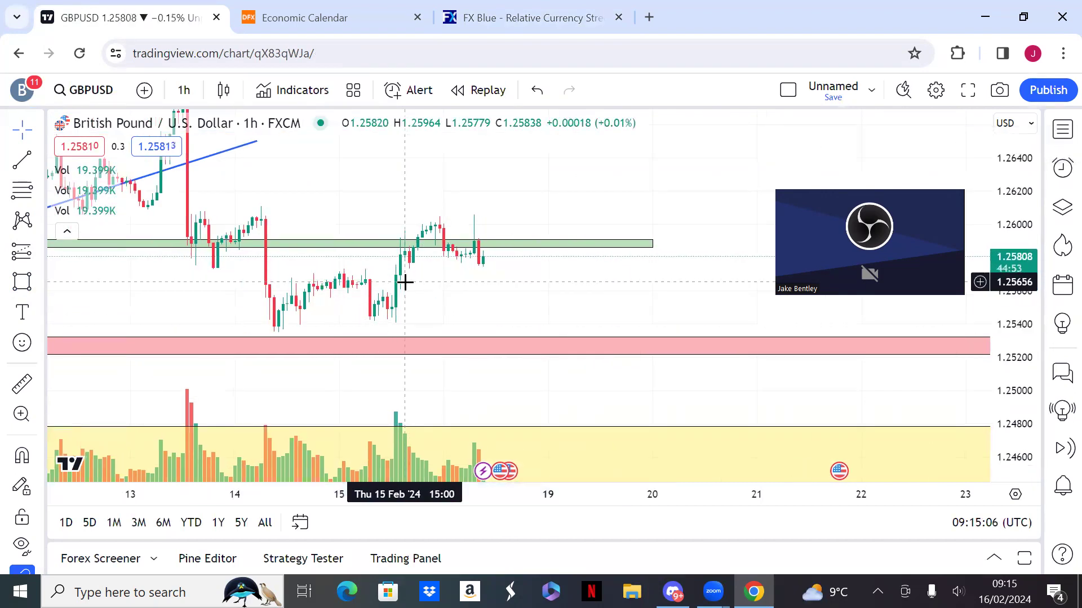
scroll(411, 282, down, 3)
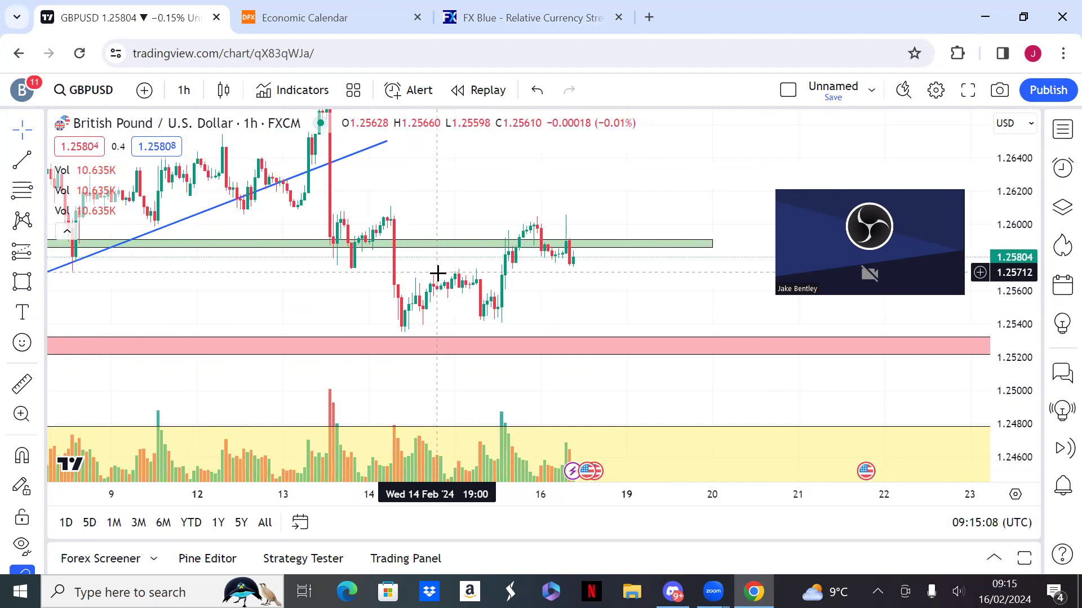
- Switch GBPUSD to 15-minute candles and show 14–16 Feb
text(15)
key(Return)
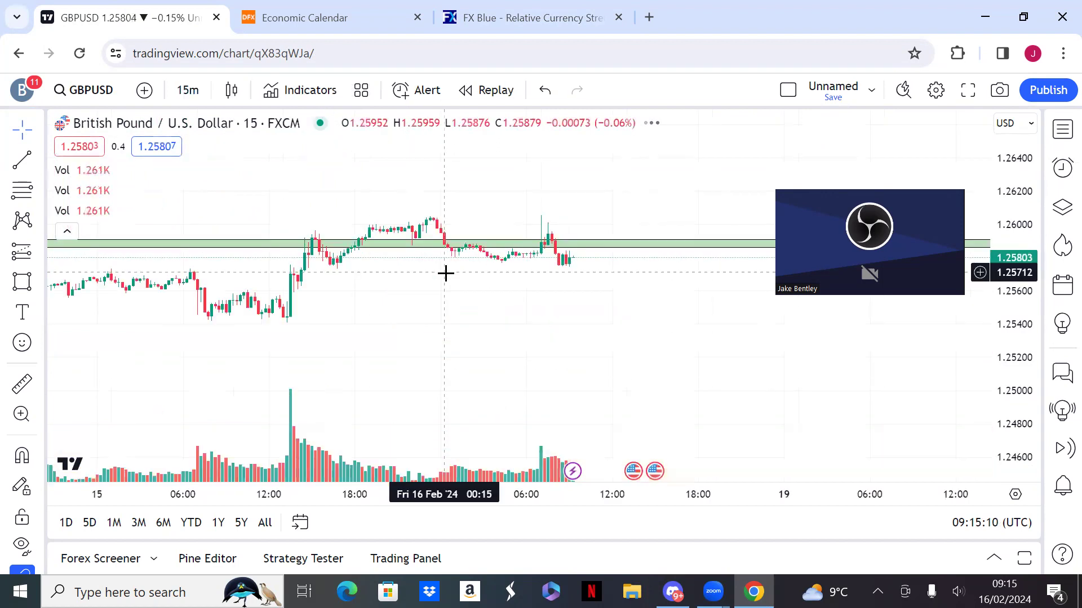
drag(1006, 399, 942, 177)
scroll(495, 259, down, 6)
drag(590, 301, 418, 338)
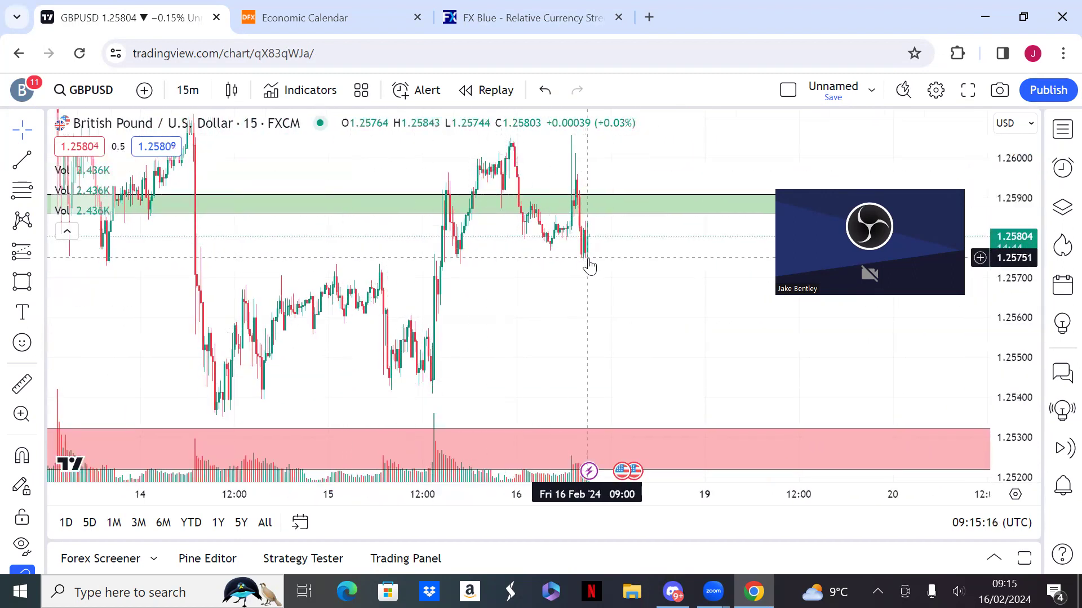
scroll(389, 296, left, 5)
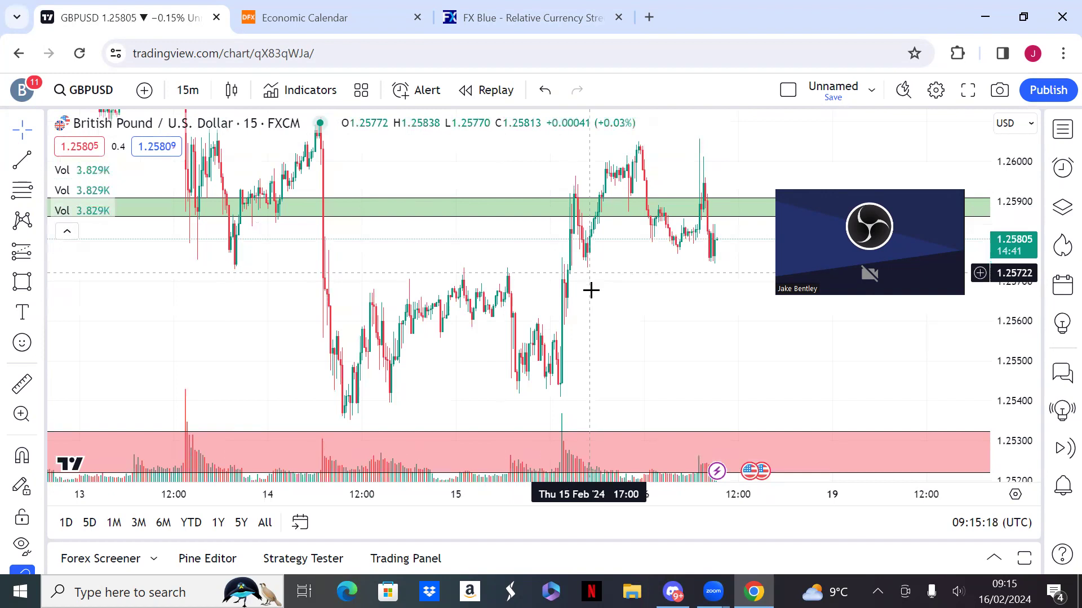
scroll(591, 290, right, 6)
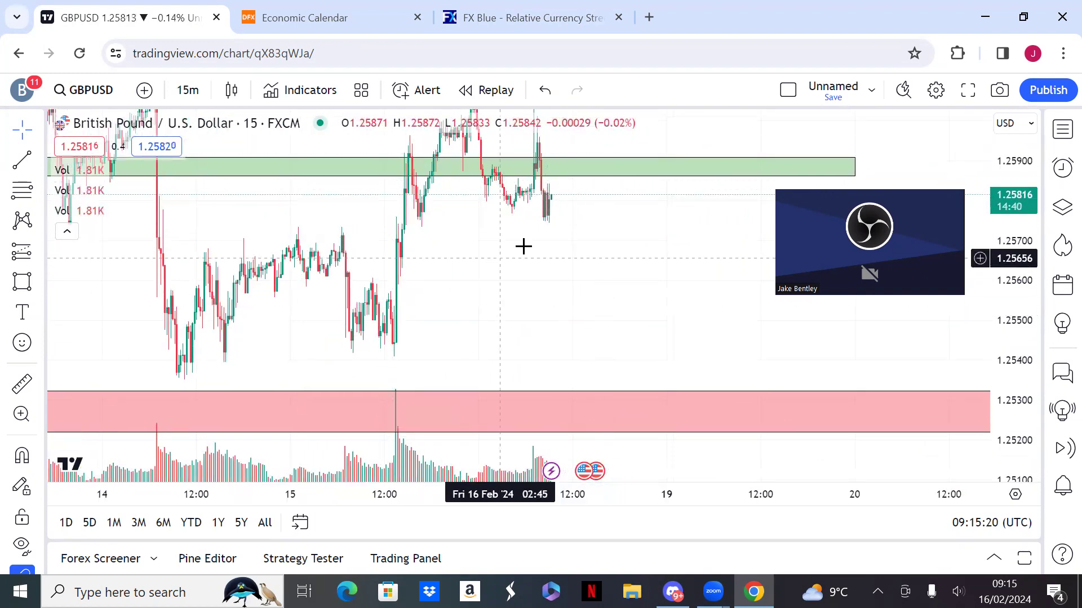
- Reframe the 15-minute chart so price sits just below the green zone near 1.2590
drag(521, 252, 508, 276)
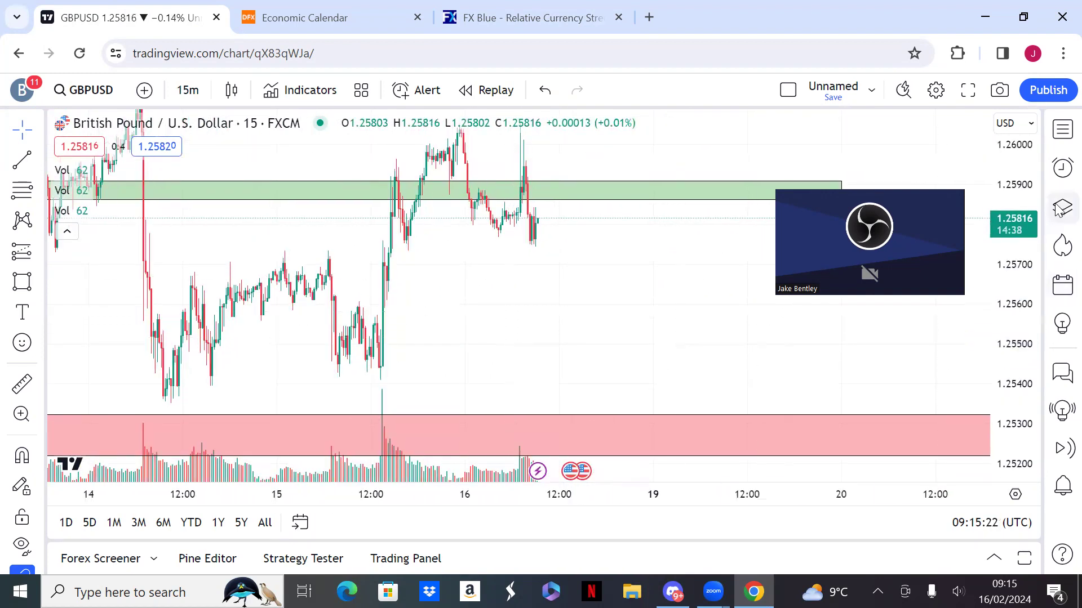
drag(1016, 183, 1016, 323)
drag(573, 319, 458, 314)
scroll(456, 314, down, 4)
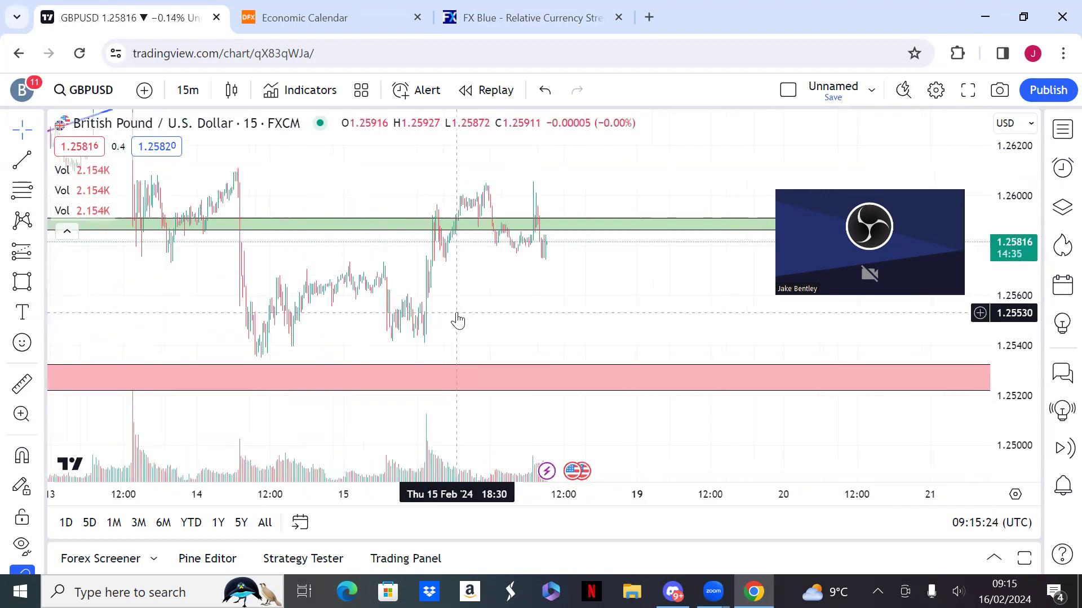
drag(614, 285, 591, 335)
scroll(404, 285, up, 2)
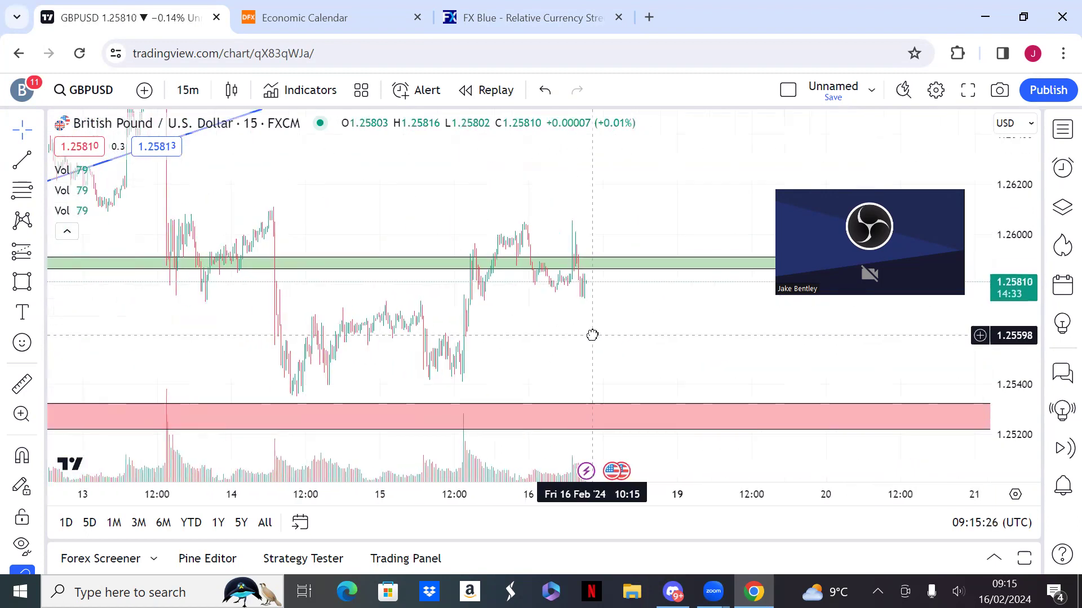
scroll(591, 336, up, 2)
scroll(492, 314, left, 2)
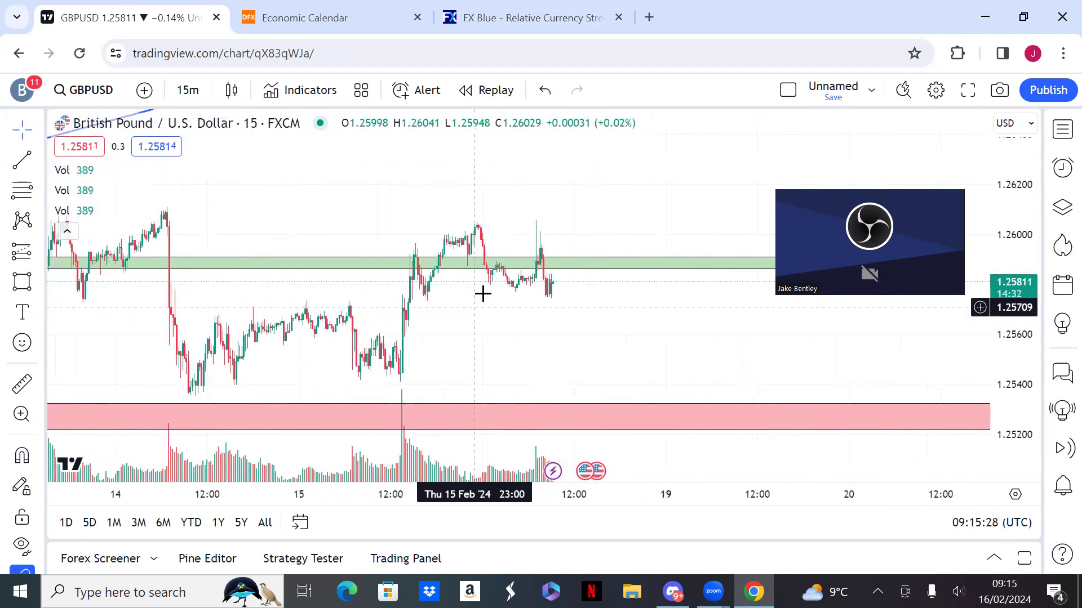
drag(514, 321, 450, 291)
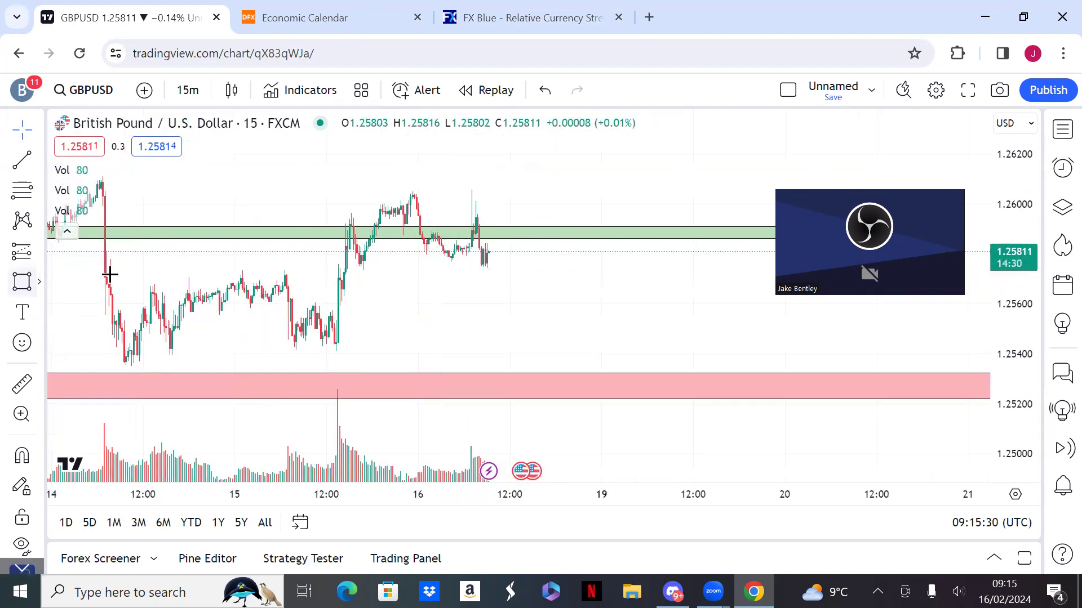
- Draw a thin zone just below the latest candles, extending right of them
click(156, 271)
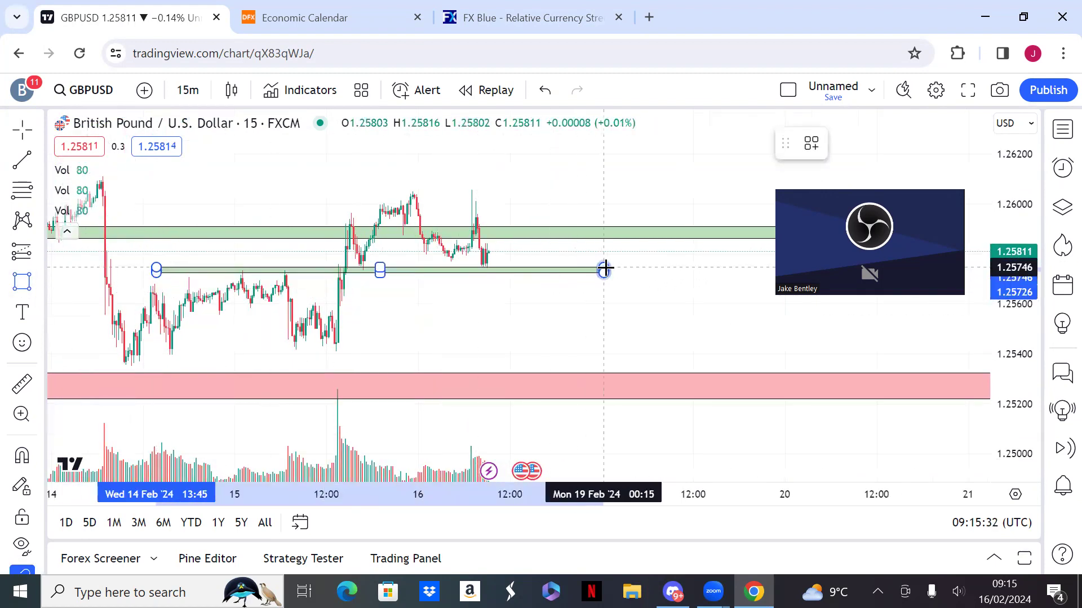
click(611, 268)
drag(539, 312, 529, 302)
scroll(529, 302, up, 1)
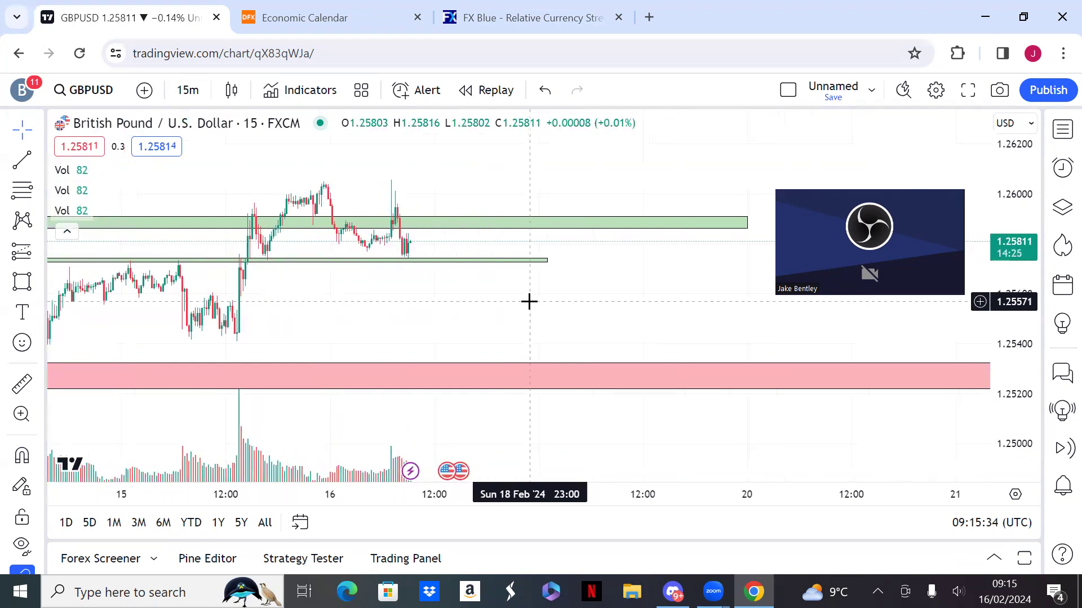
drag(421, 309, 523, 331)
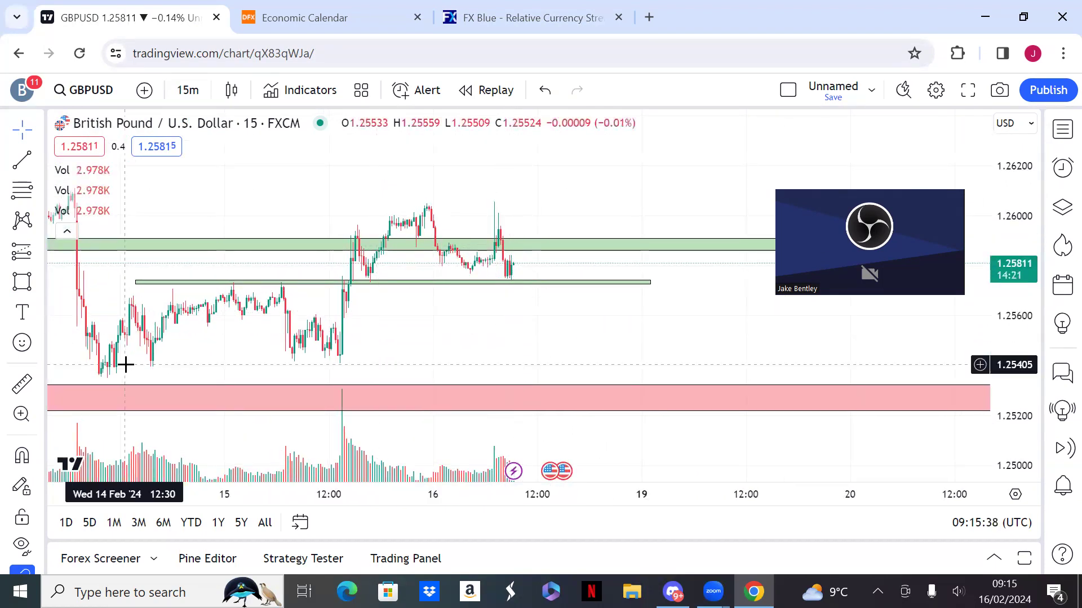
- Plot a short position from the zone, stop above the green zone and target in the red zone
click(39, 253)
click(116, 158)
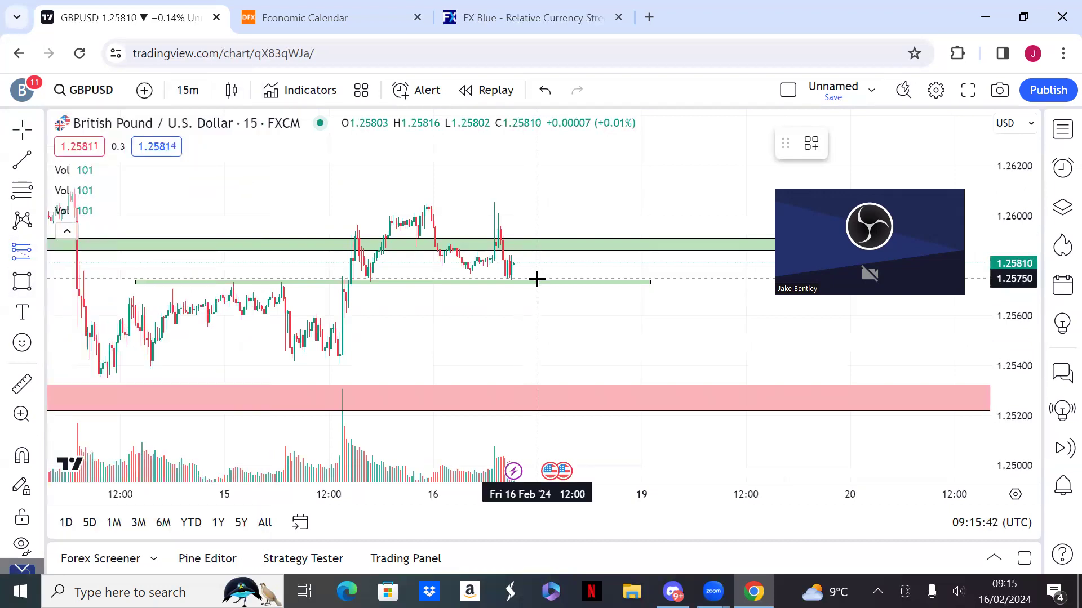
click(529, 288)
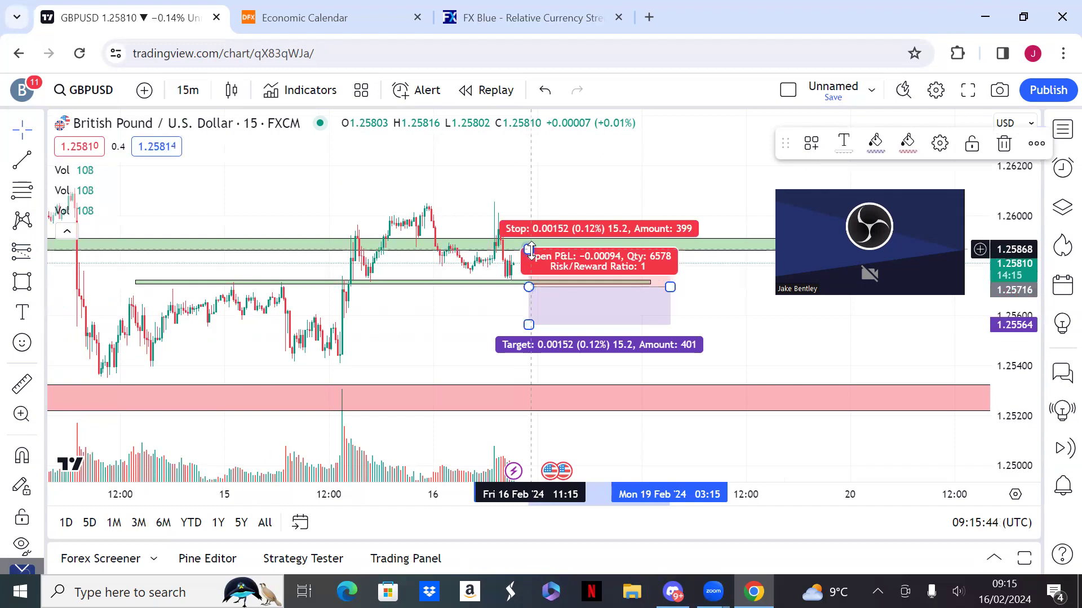
drag(529, 250, 528, 231)
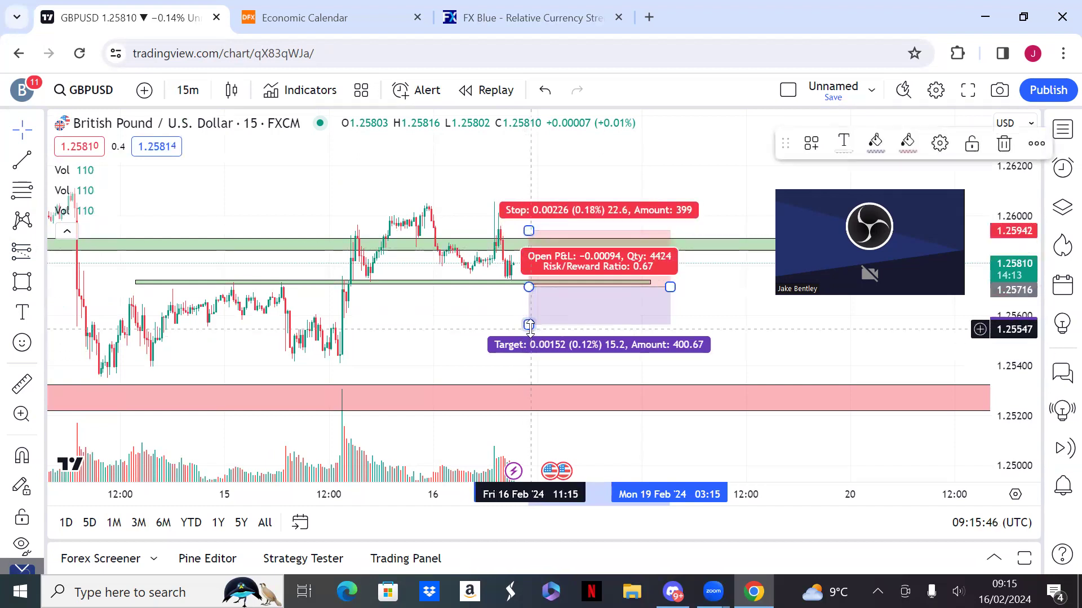
drag(529, 326, 529, 405)
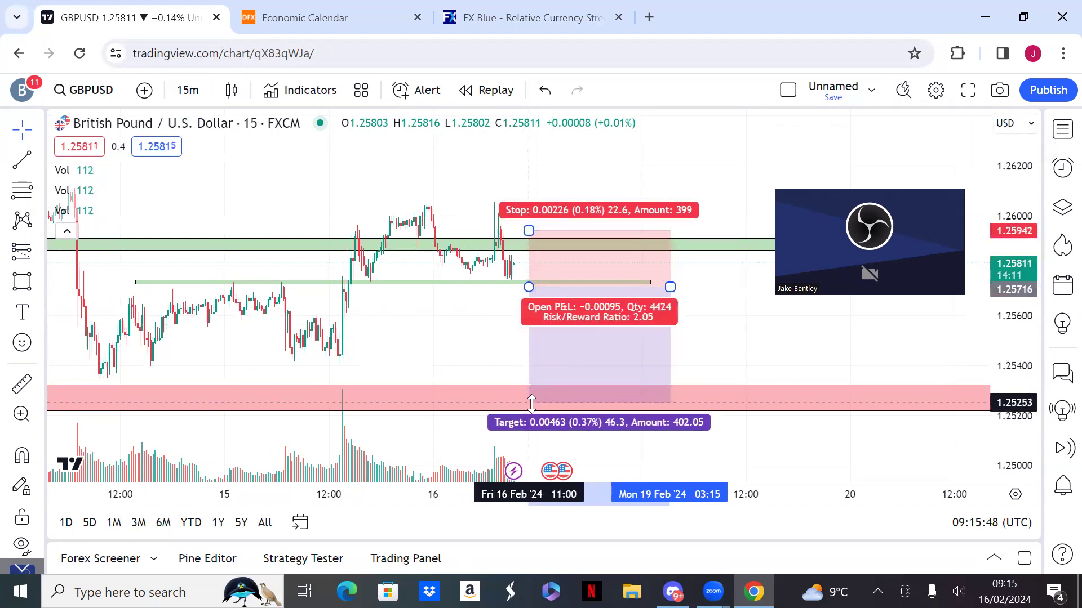
drag(670, 289, 572, 288)
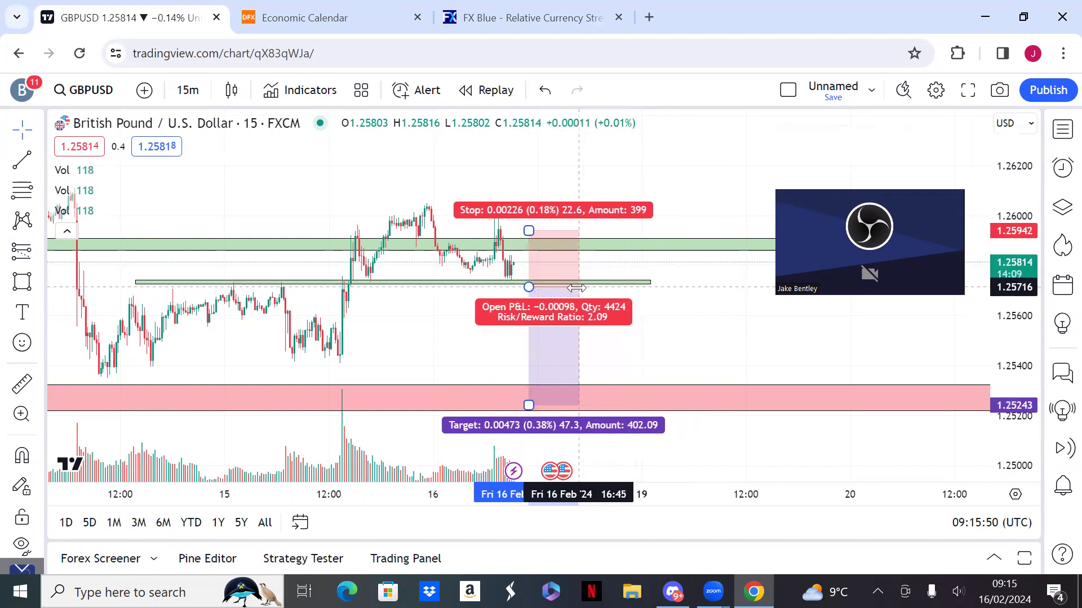
drag(439, 326, 502, 326)
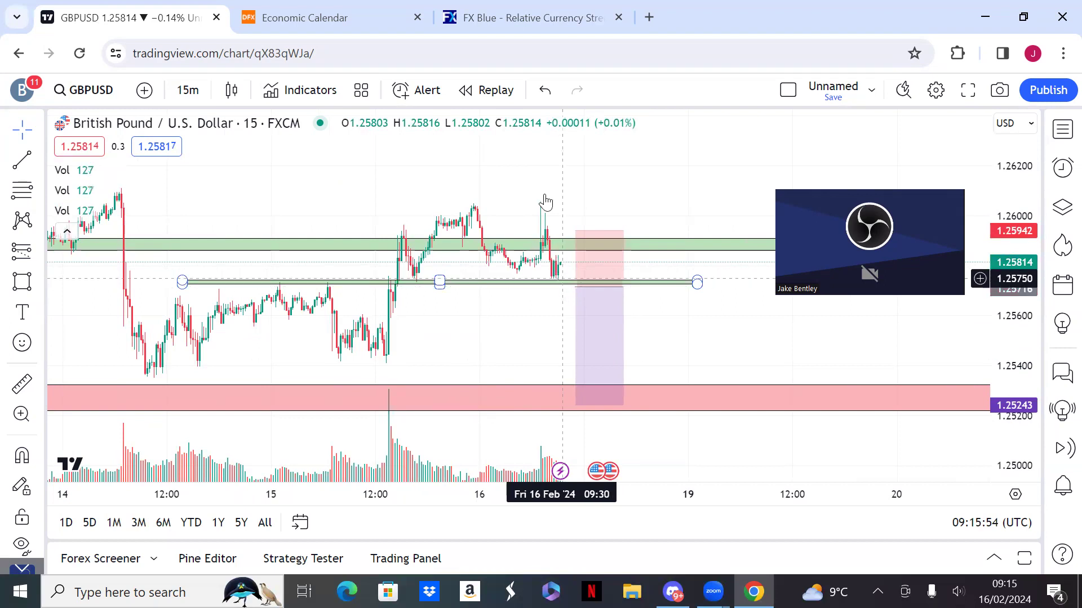
click(491, 23)
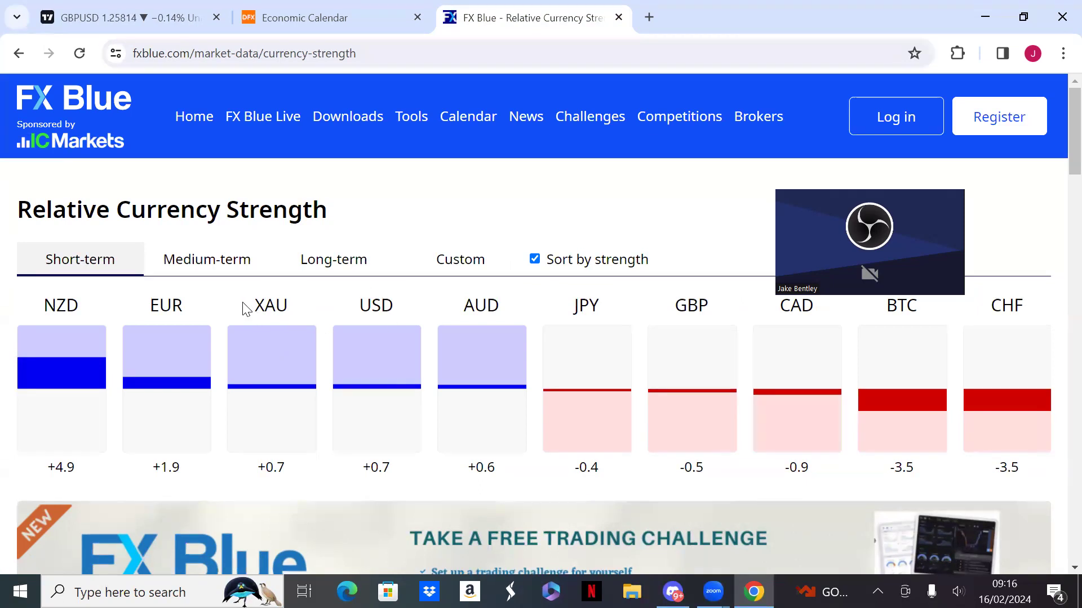
- Load EURUSD on the daily timeframe and compress the price scale to show all zones
click(112, 17)
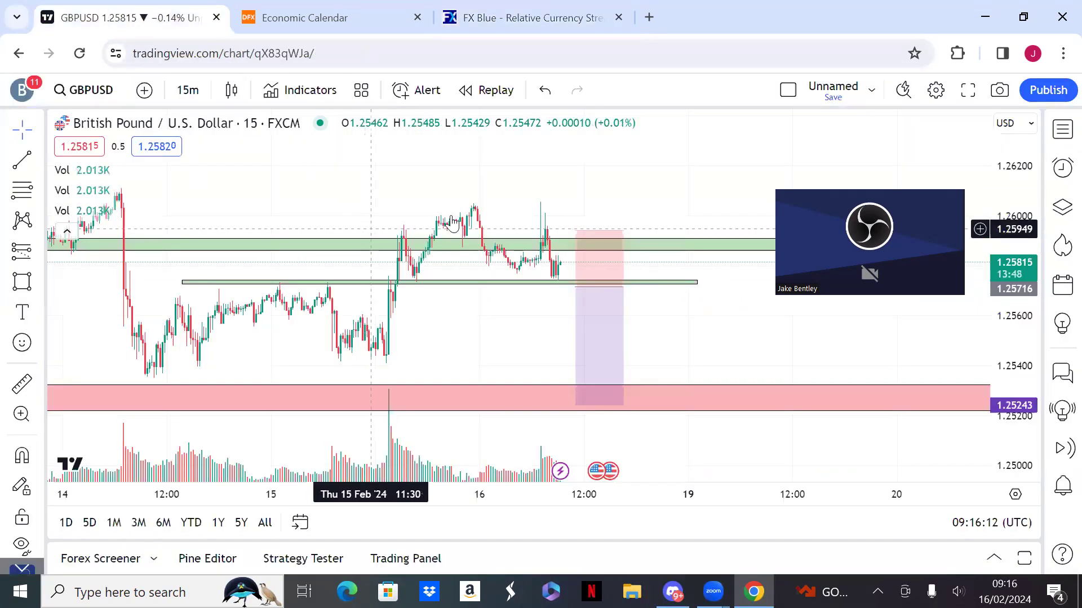
drag(447, 209, 434, 227)
scroll(434, 227, up, 1)
drag(390, 195, 431, 203)
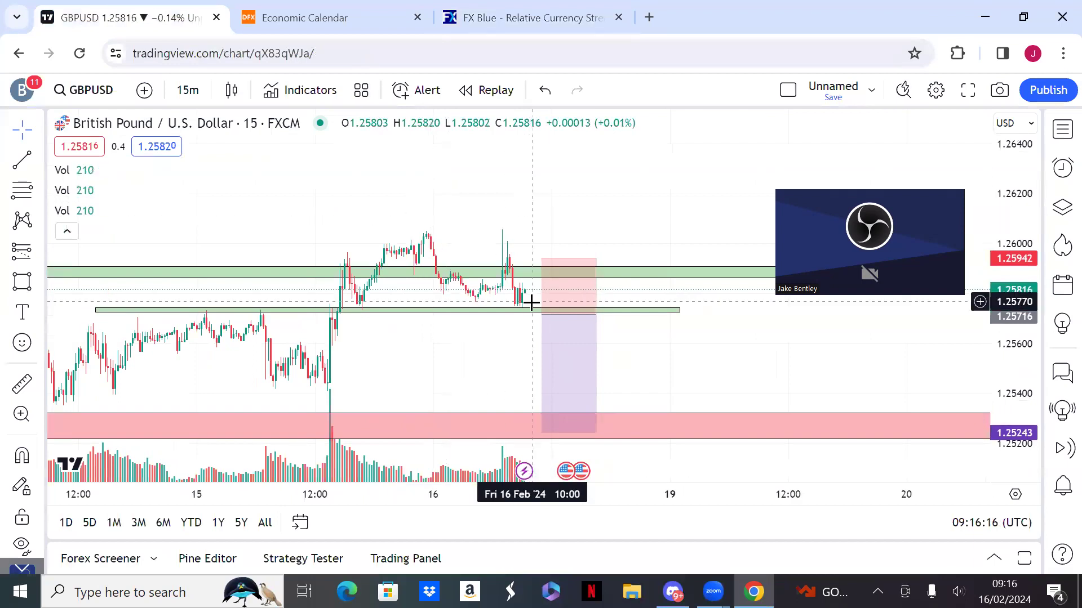
mouse_move(550, 342)
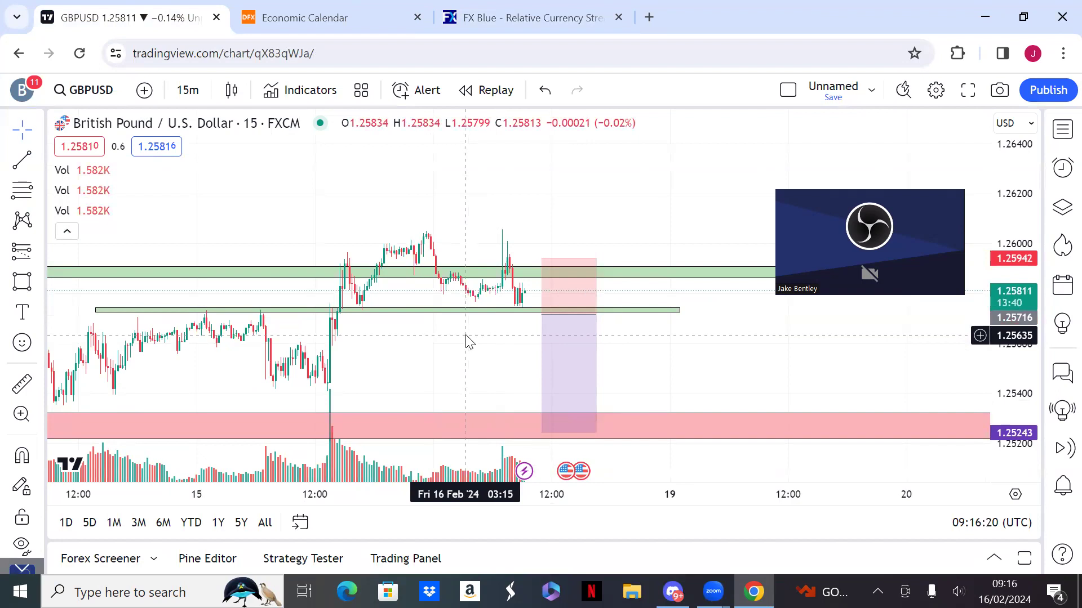
text(EURUSD)
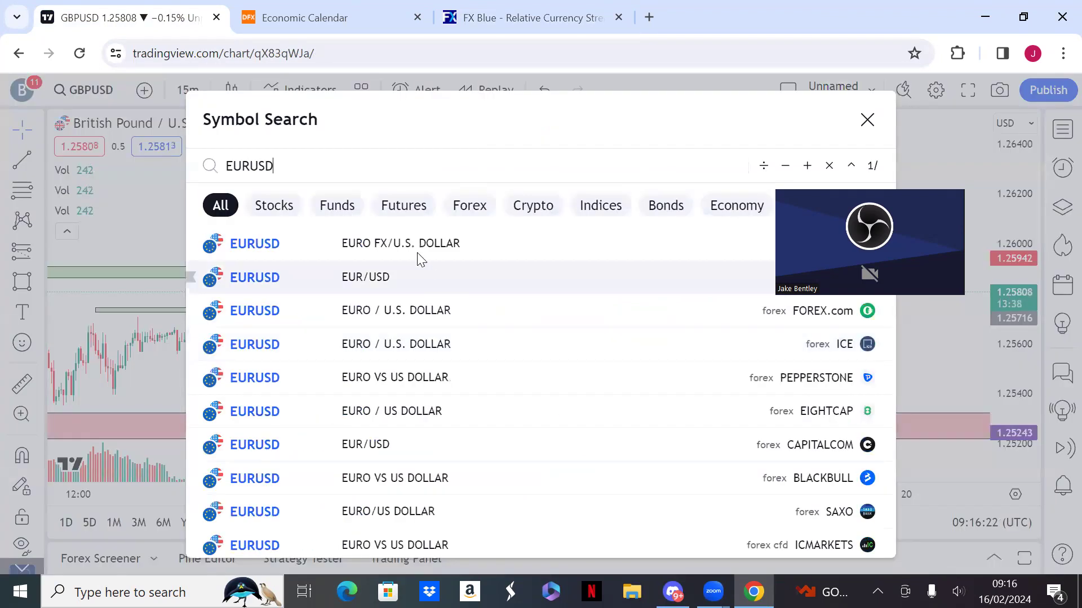
click(415, 255)
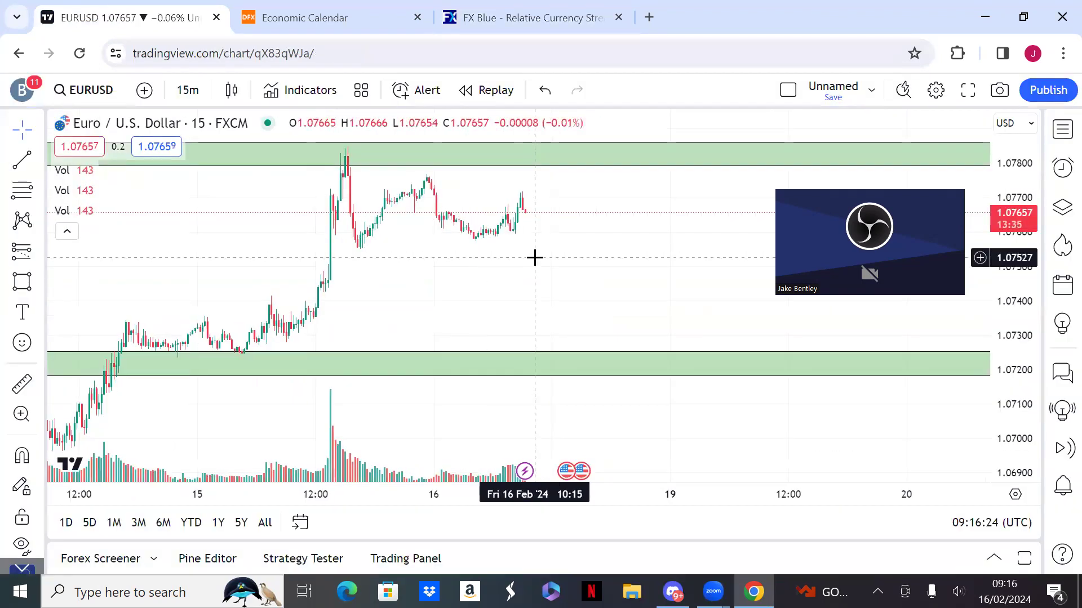
text(1D)
key(Return)
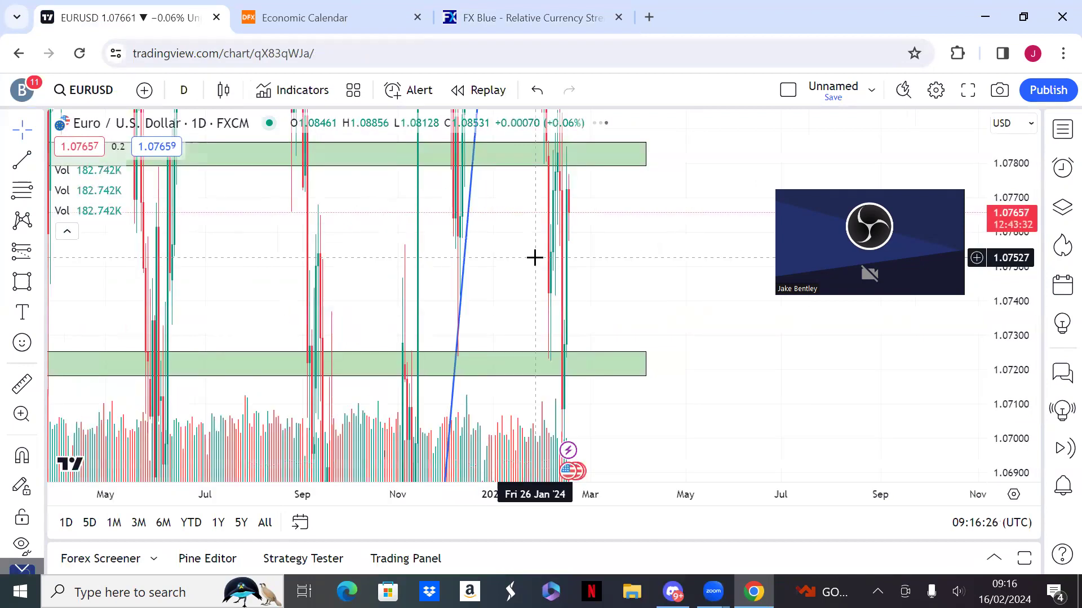
scroll(606, 236, up, 5)
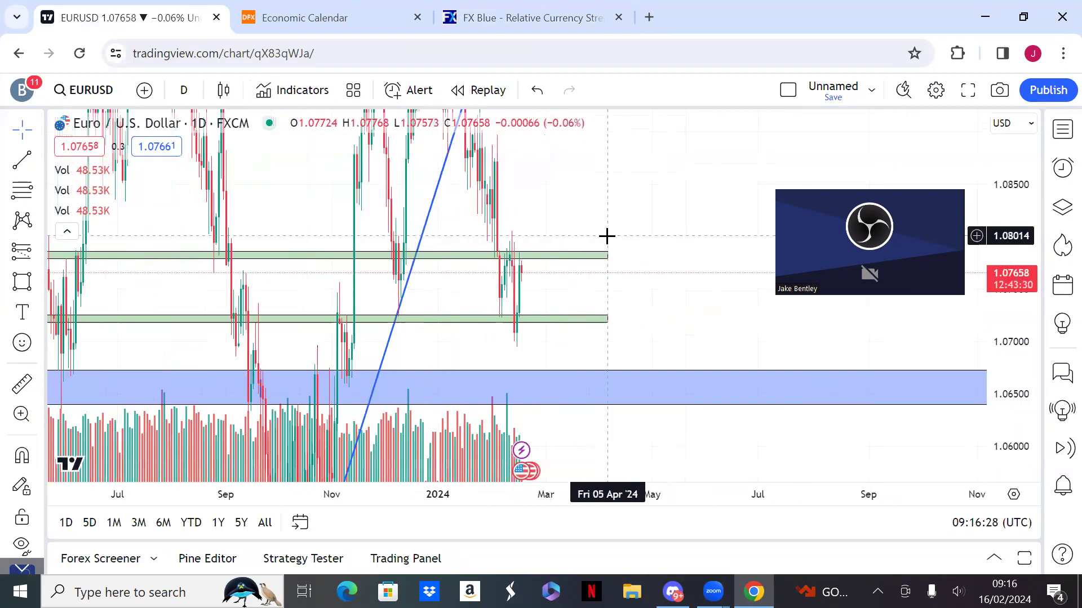
drag(240, 194, 622, 212)
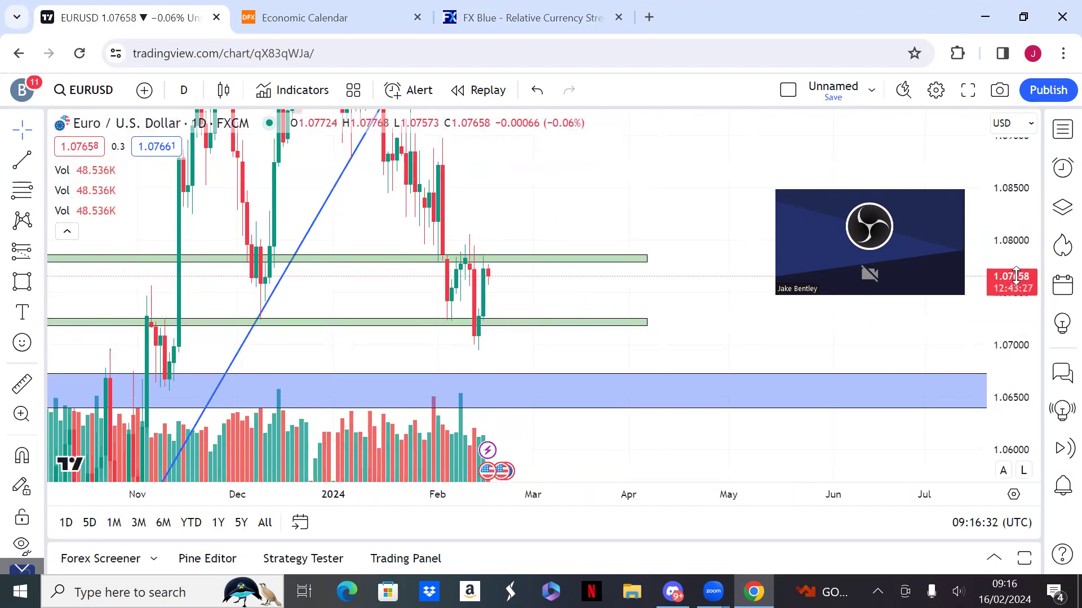
drag(1020, 277, 710, 368)
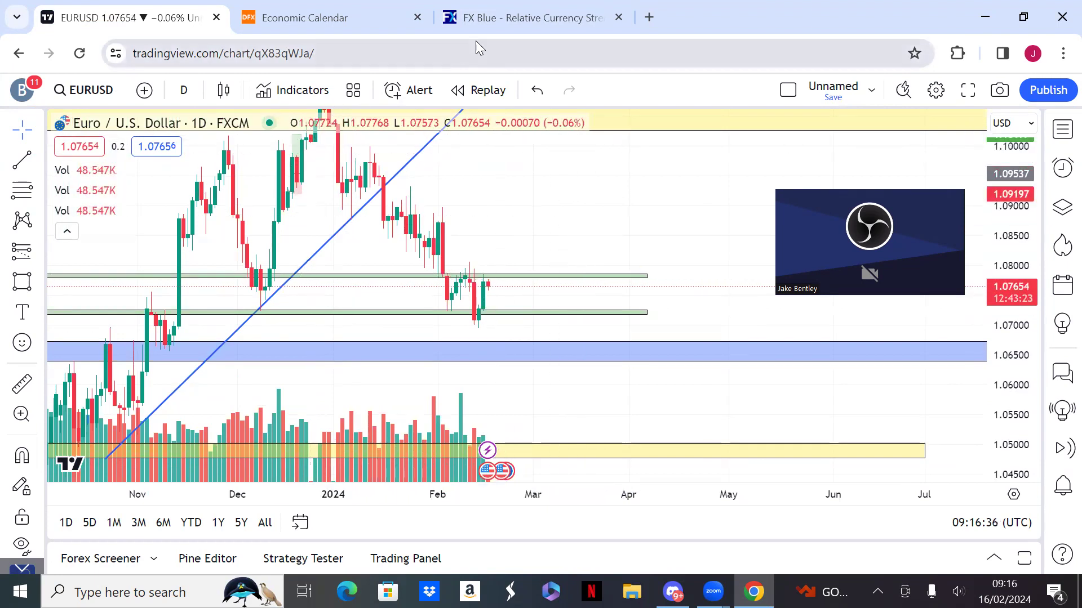
- Compare FX Blue's medium-, long- and short-term currency strength rankings
click(496, 25)
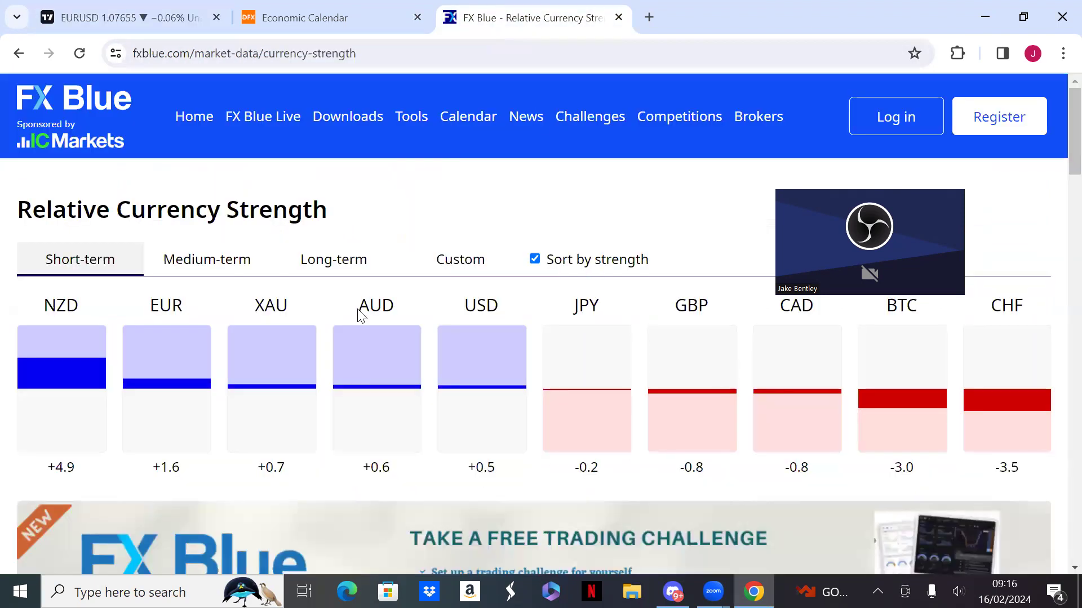
click(204, 260)
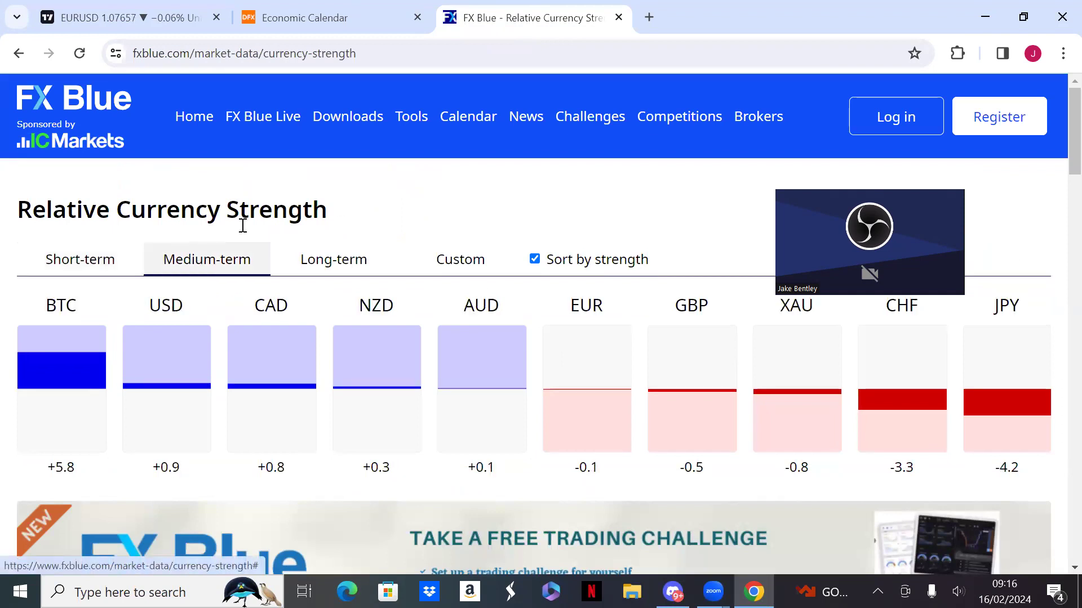
click(325, 255)
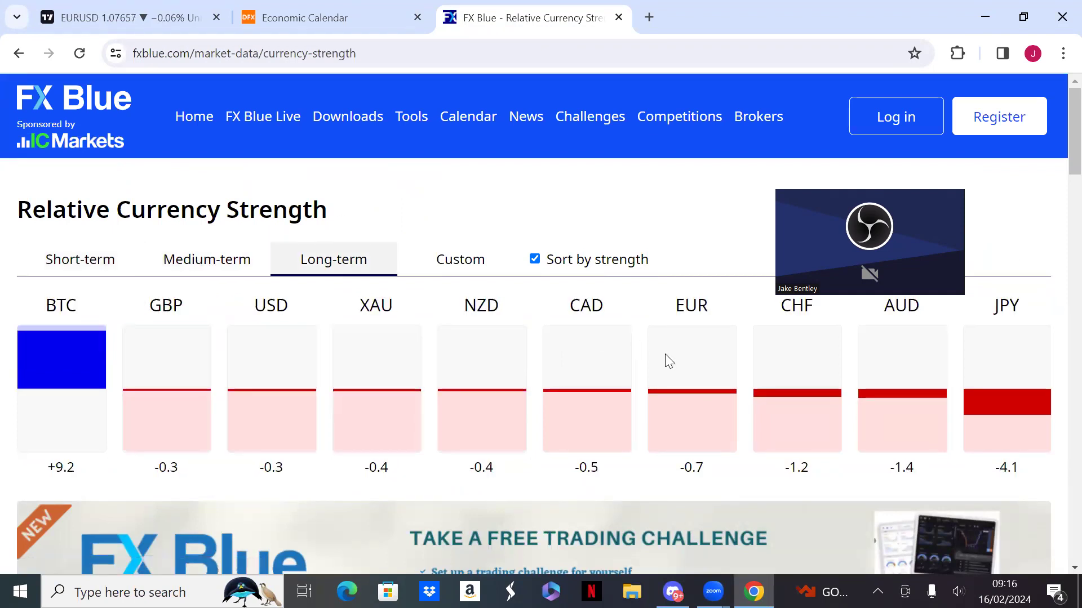
click(59, 273)
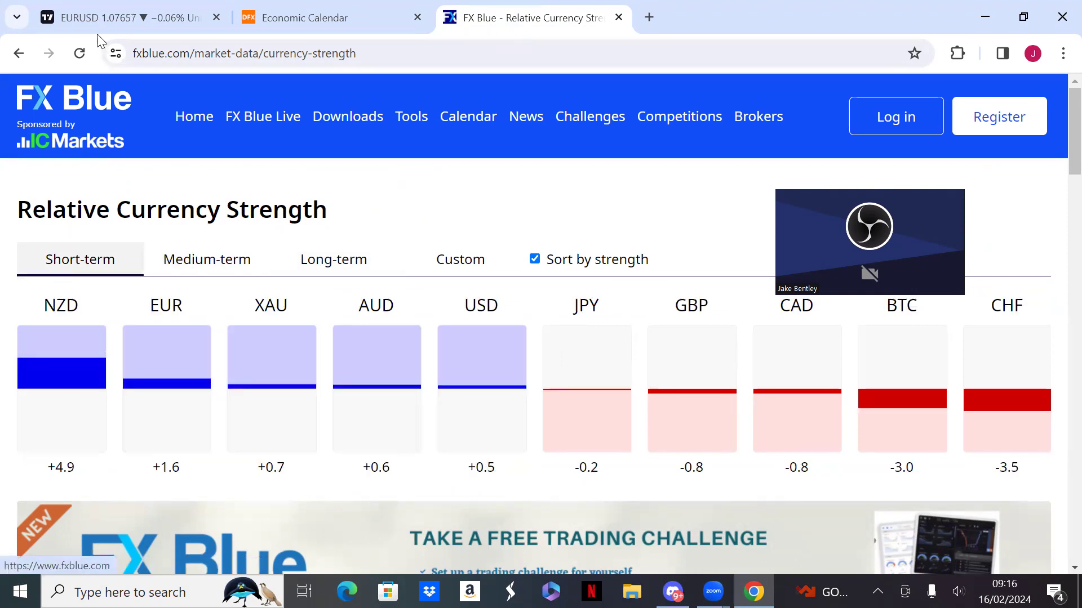
- Switch EURUSD to 1-hour and center recent price action between the green zones
click(97, 17)
text(1h)
key(Return)
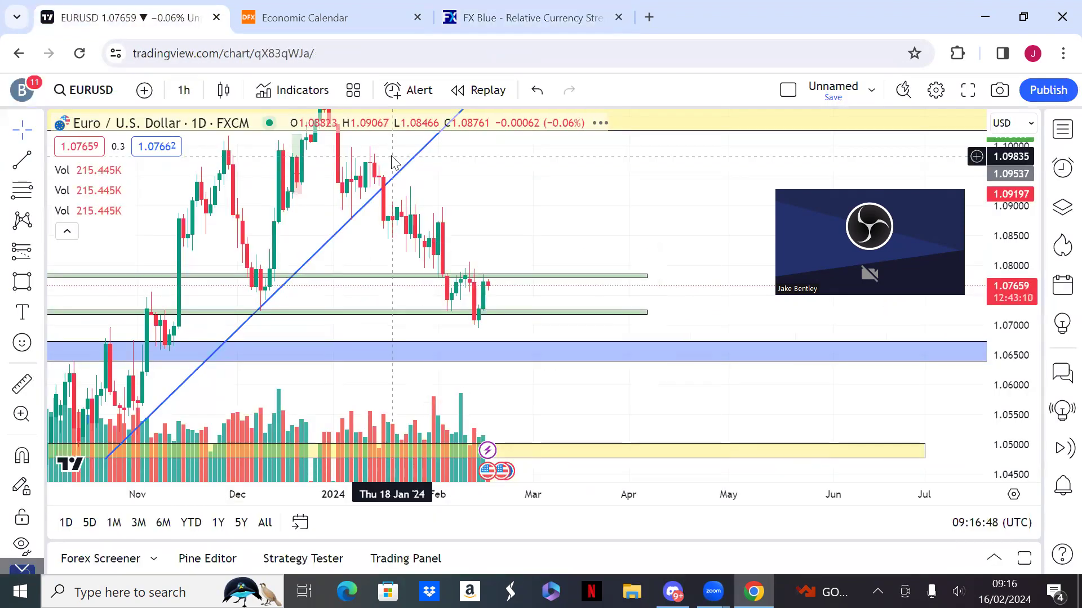
scroll(575, 286, down, 5)
scroll(575, 286, down, 6)
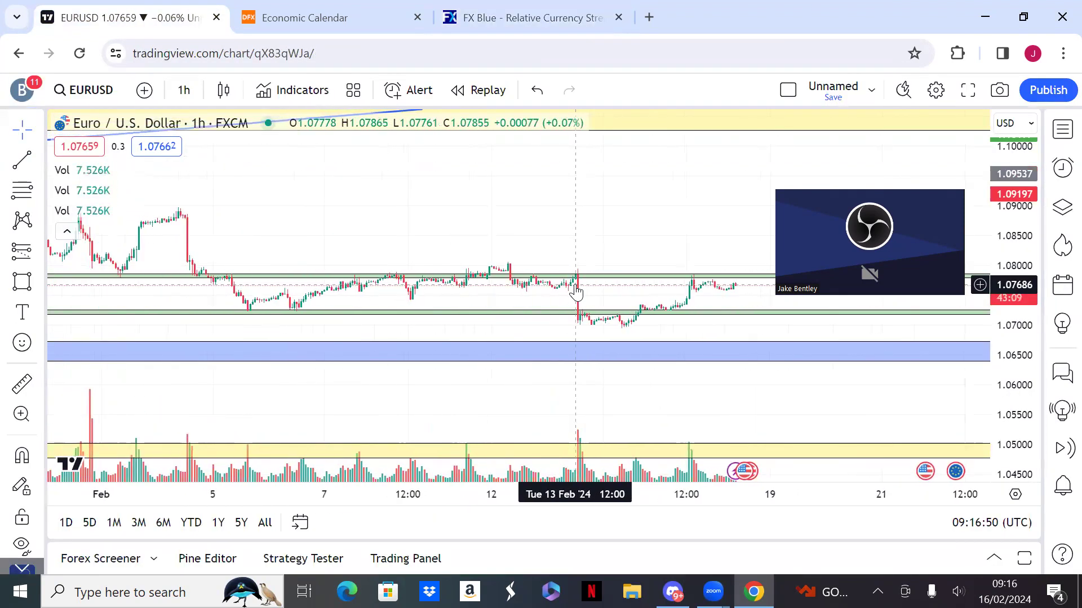
drag(604, 223, 379, 217)
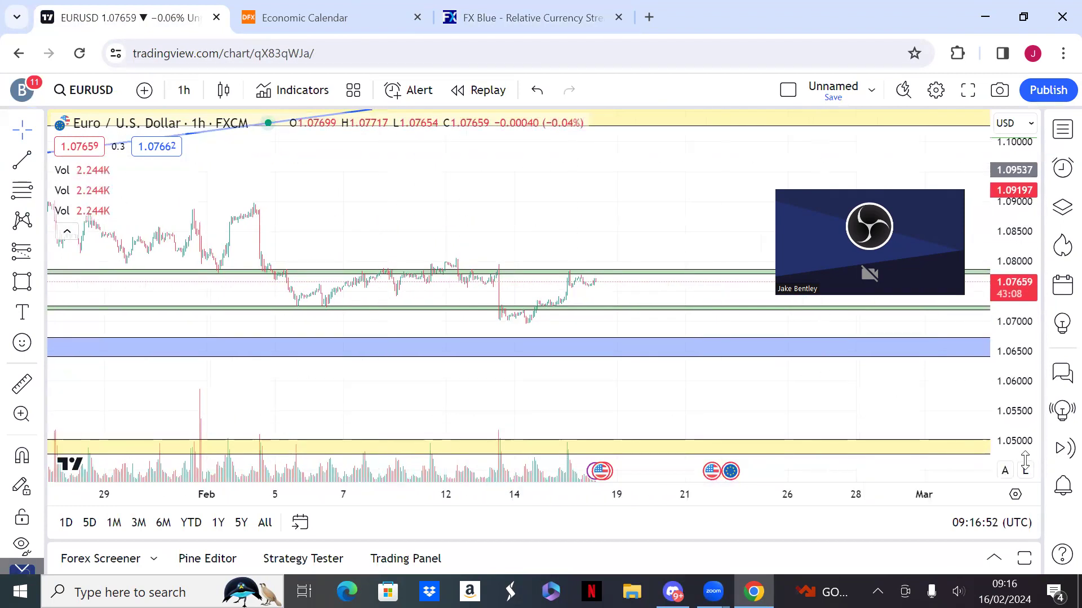
scroll(614, 184, up, 5)
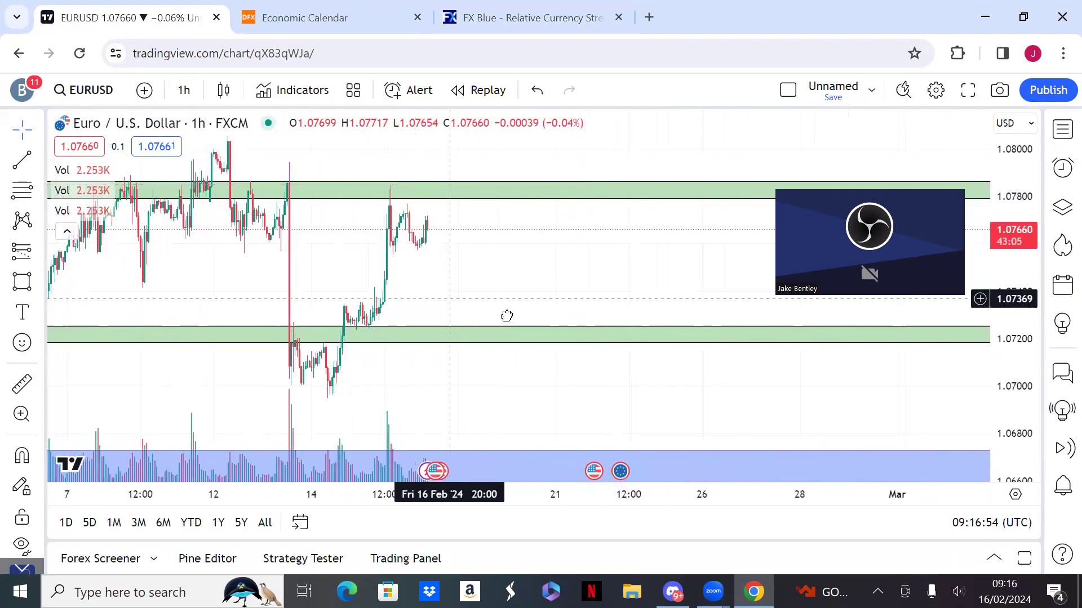
drag(508, 316, 615, 355)
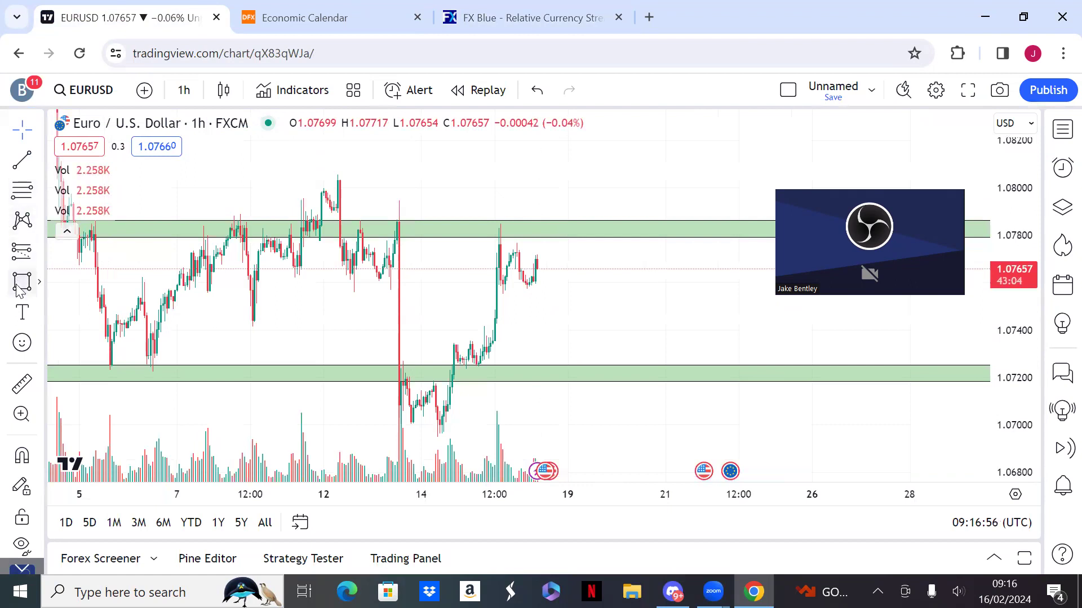
- Draw a projected trend line from the latest candle up into the upper green zone
click(21, 251)
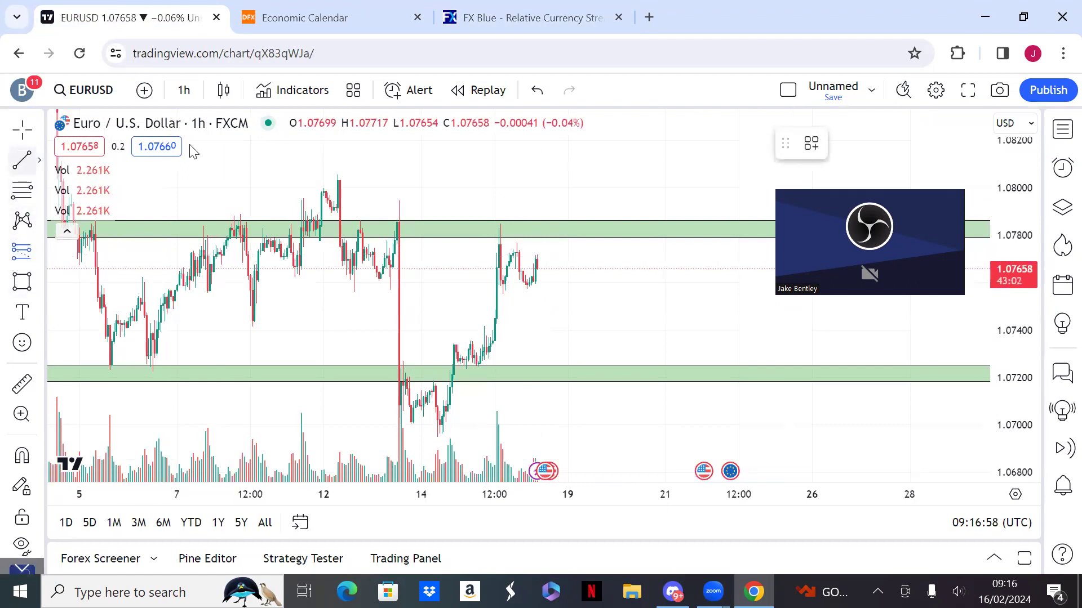
click(537, 267)
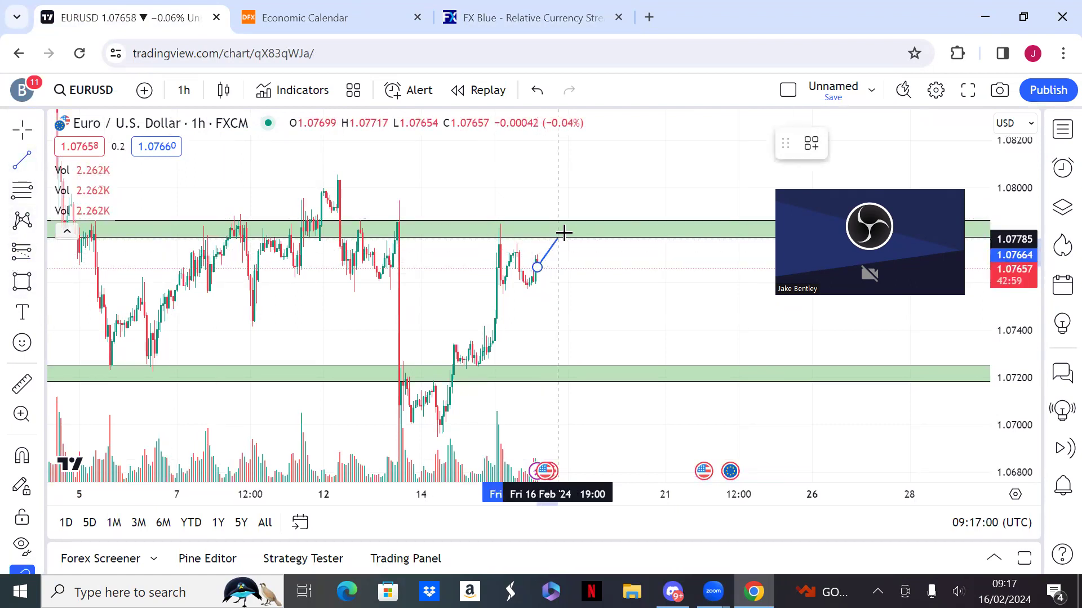
click(566, 230)
- Switch EURUSD to 1D and frame the latest candles between the zones near 1.0782 and 1.0720
text(1D)
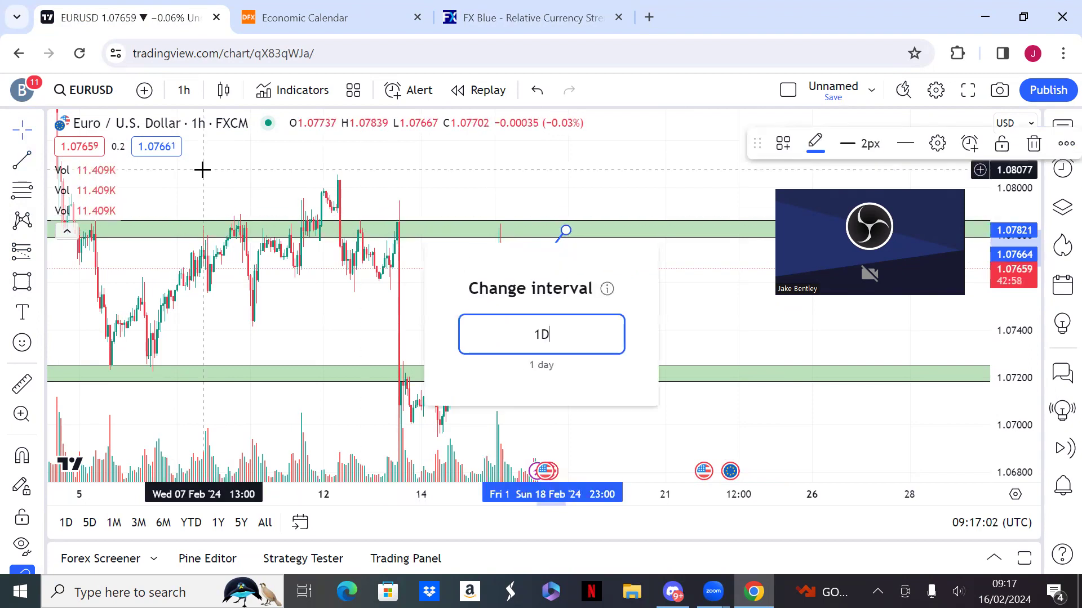
key(Return)
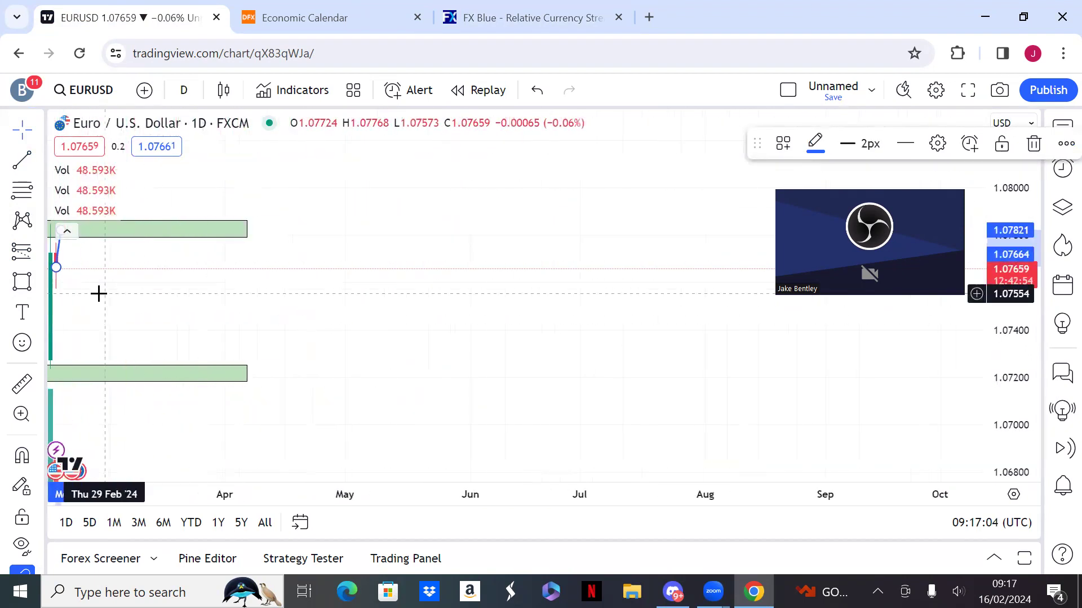
drag(96, 292, 511, 303)
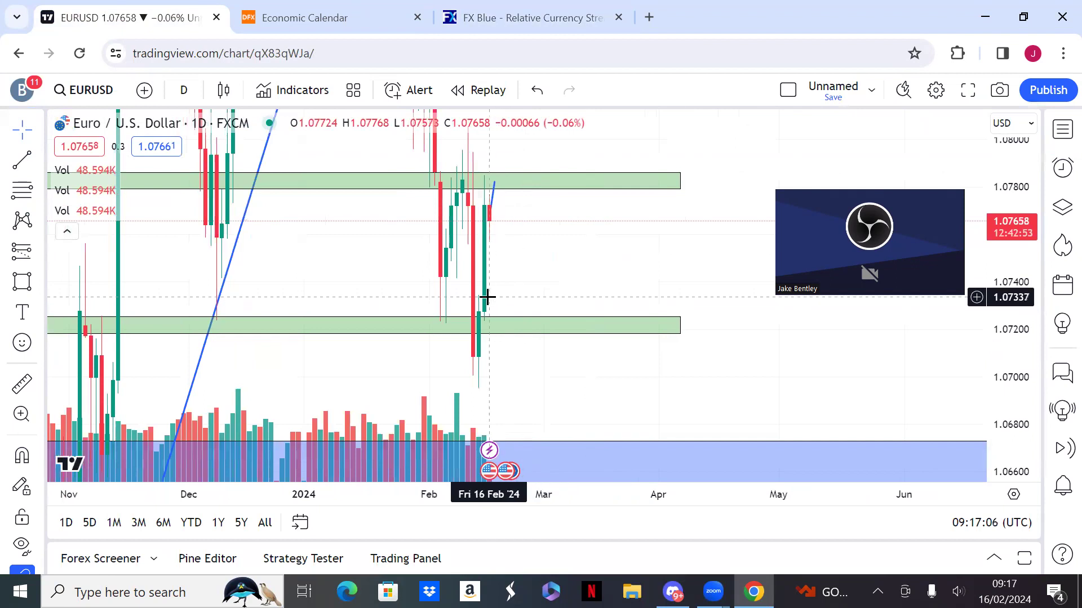
drag(575, 297, 641, 364)
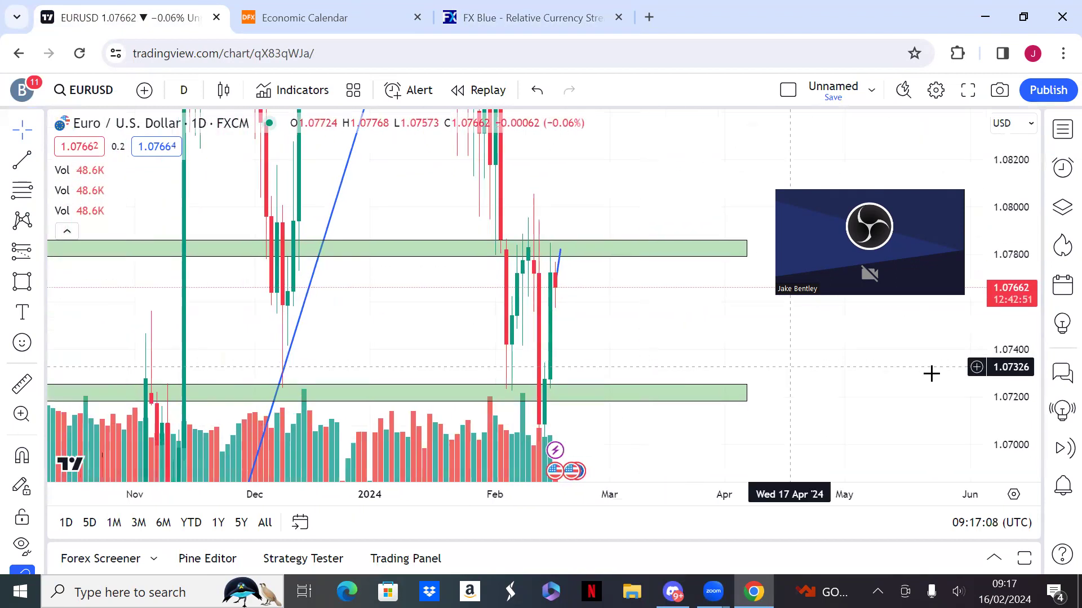
drag(1009, 222, 881, 439)
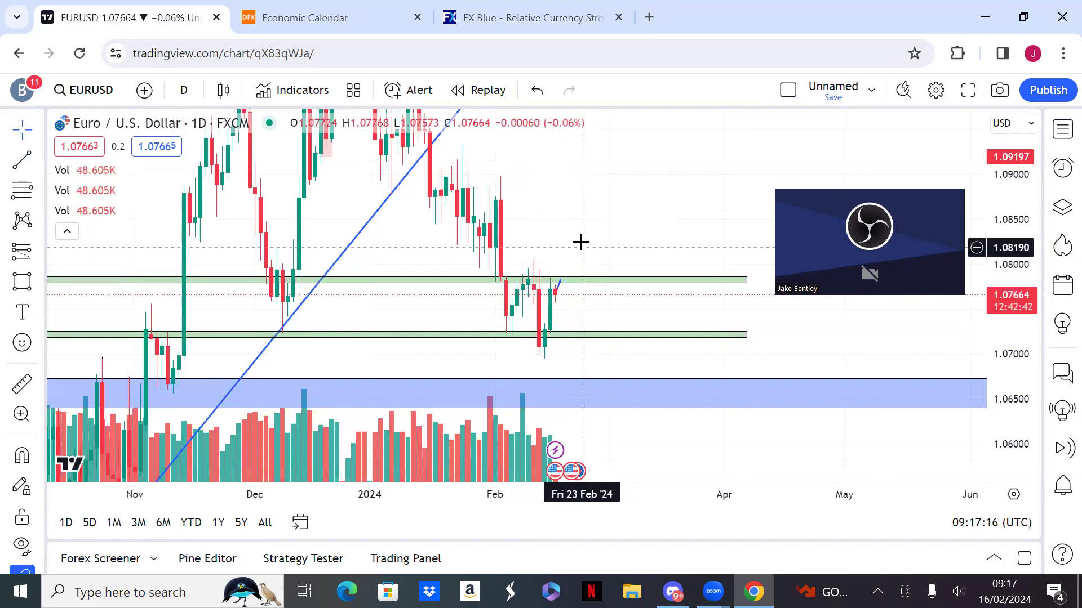
scroll(580, 242, up, 3)
drag(583, 244, 687, 266)
scroll(688, 265, up, 3)
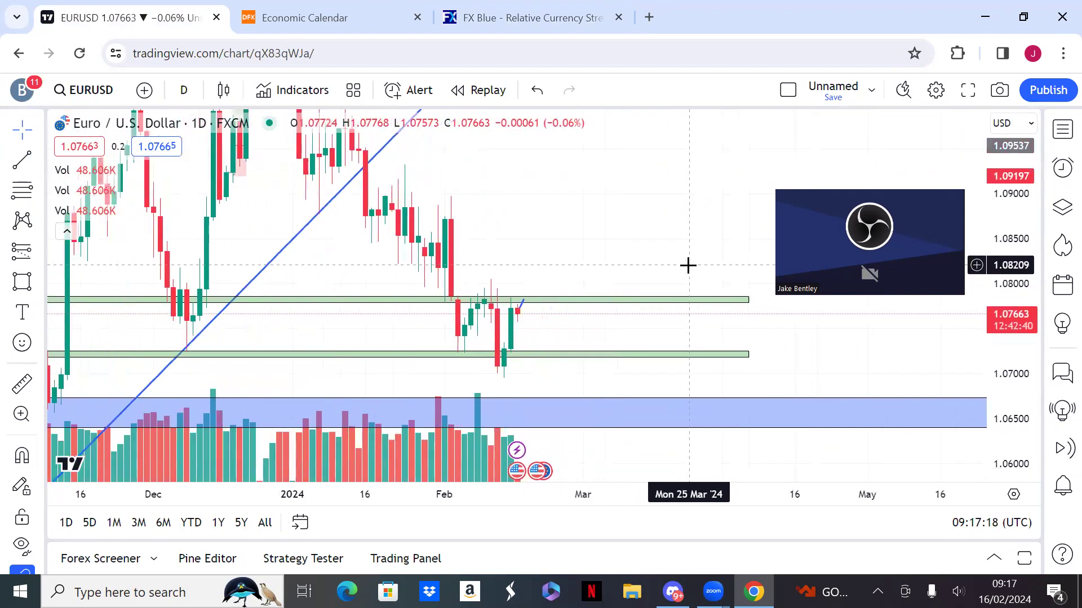
drag(566, 223, 635, 184)
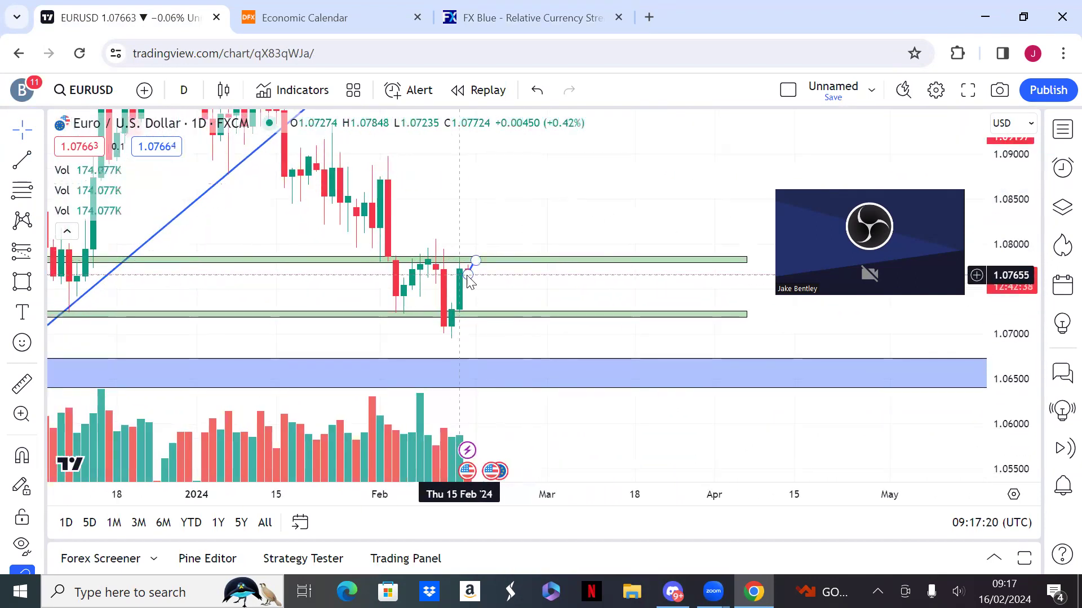
- Return EURUSD to 1-hour and move the projected line's upper end closer in time
text(1h)
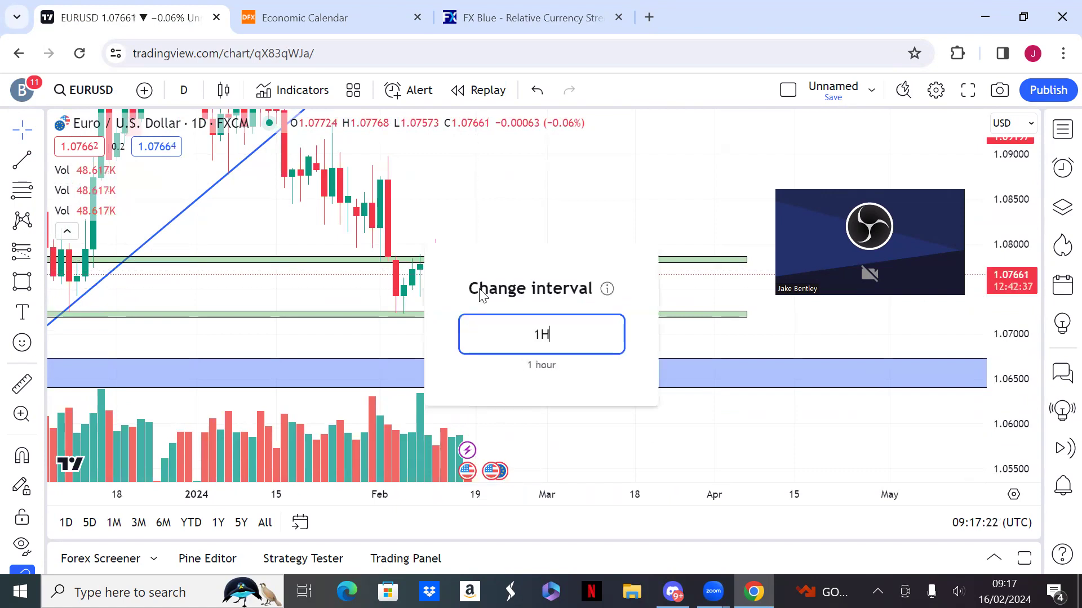
key(Return)
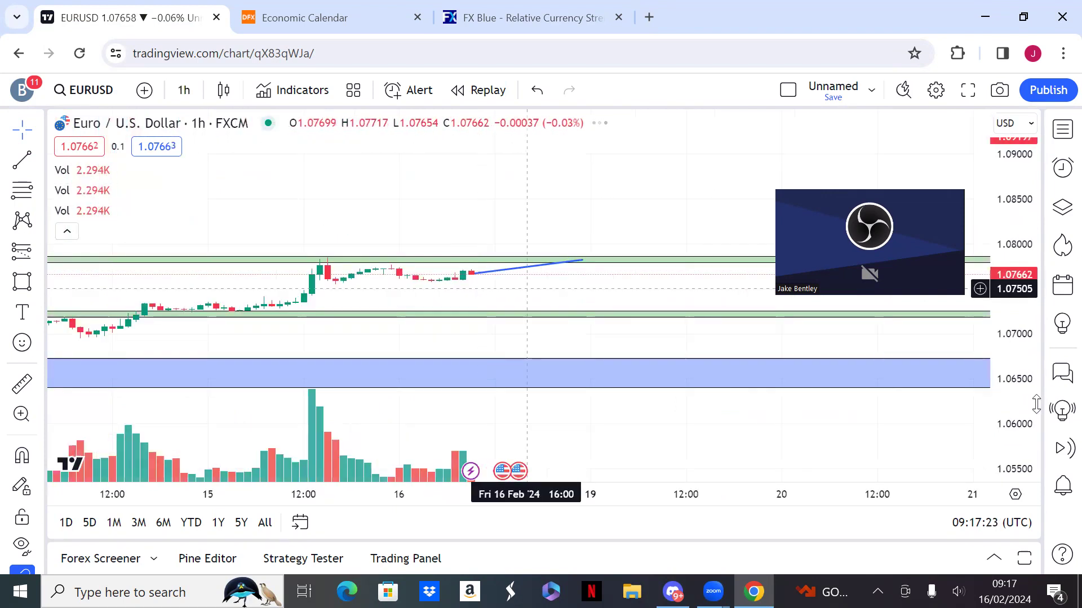
drag(1036, 404, 1036, 121)
click(472, 236)
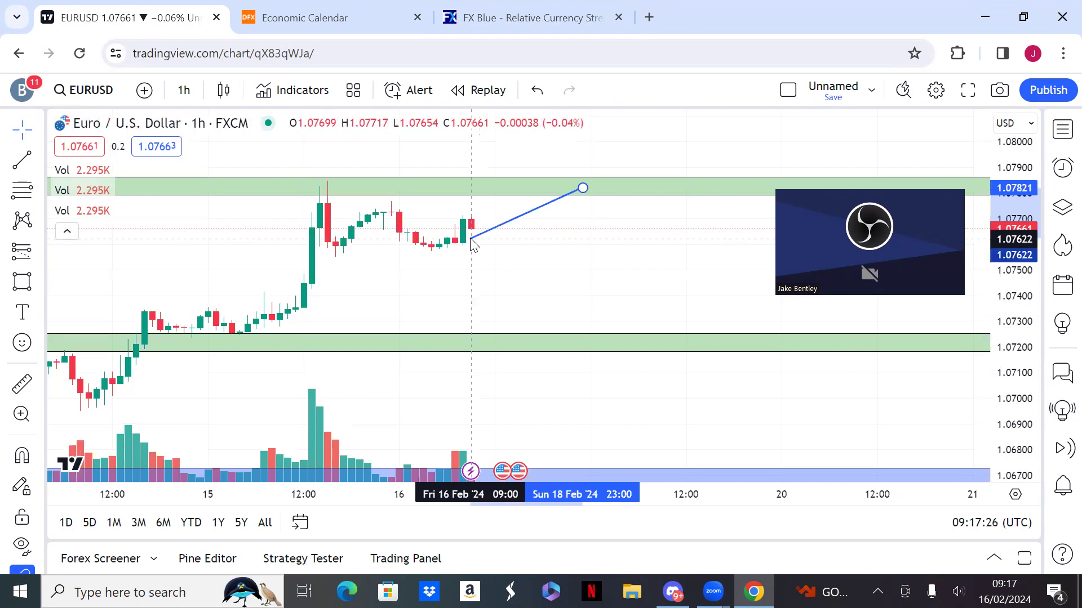
drag(584, 190, 534, 188)
scroll(592, 262, down, 3)
drag(611, 270, 376, 313)
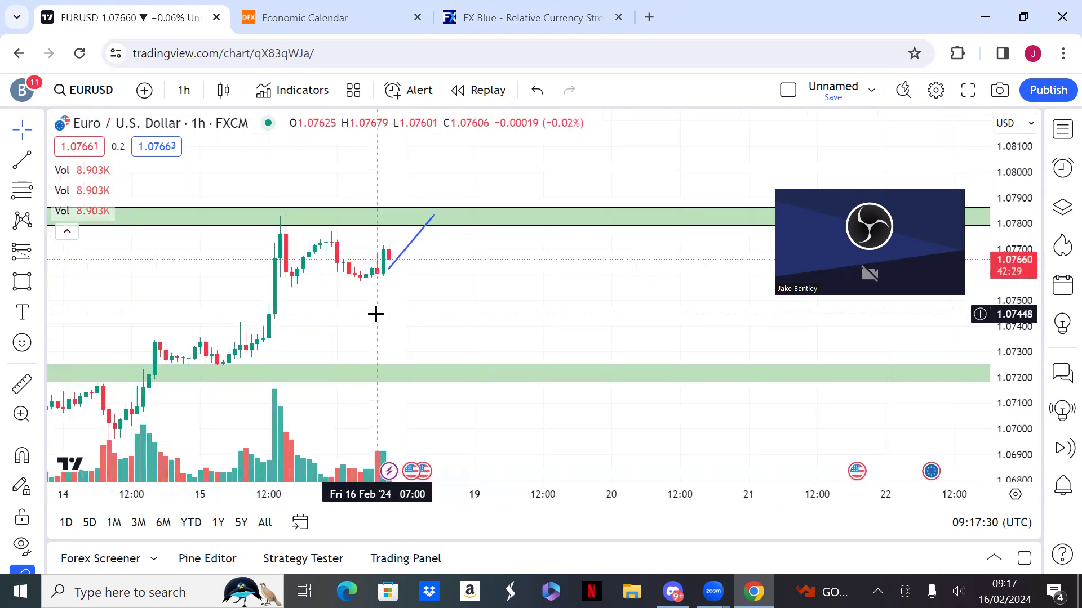
- Add zigzag legs: a peak in the upper zone, a pullback, then a second rise
key(alt+t)
click(434, 215)
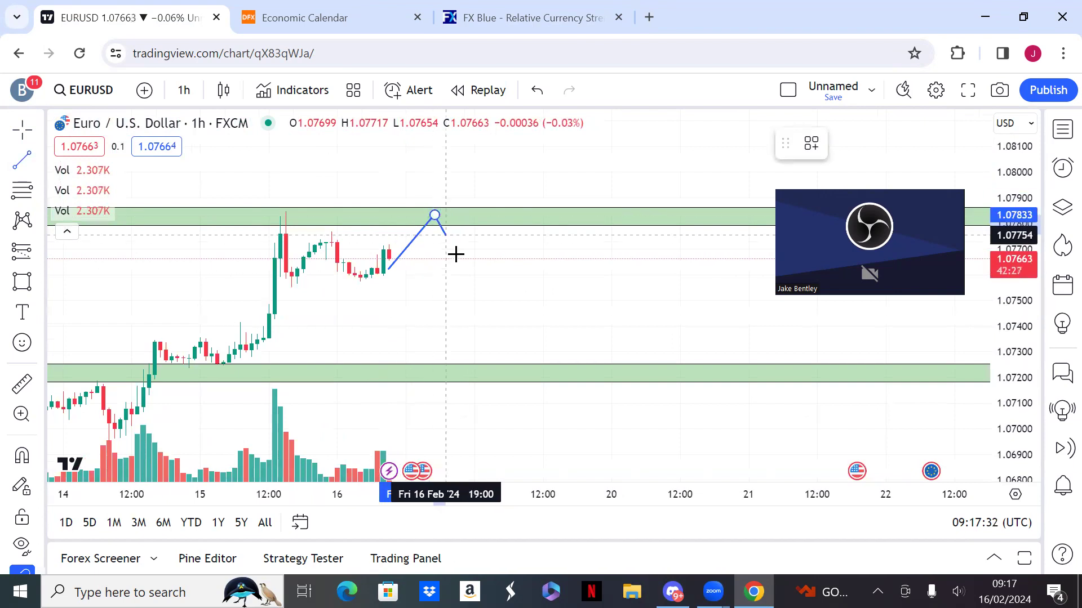
click(463, 264)
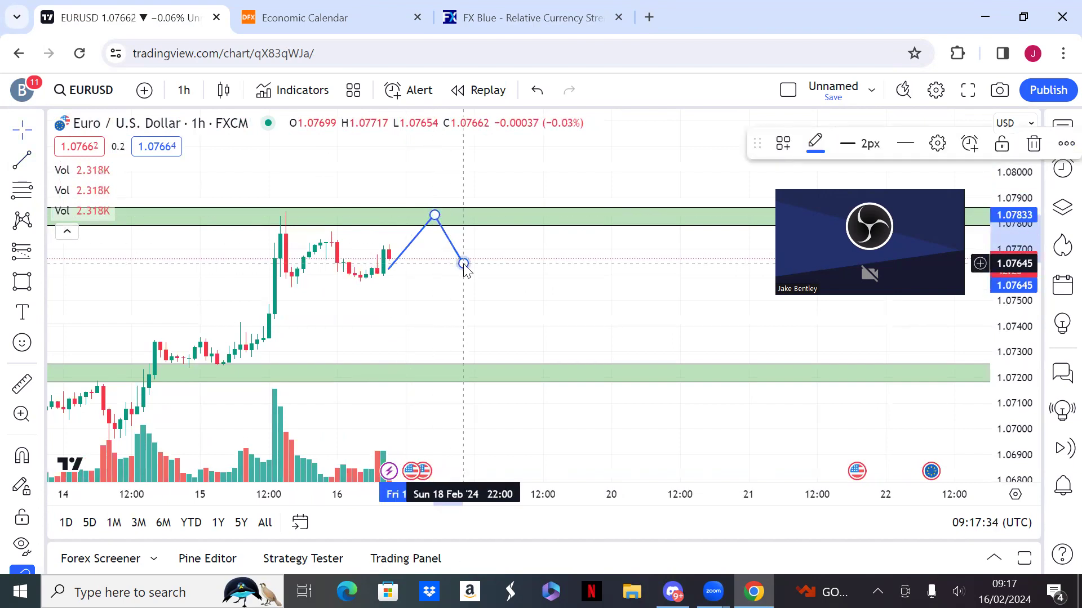
drag(463, 263, 469, 275)
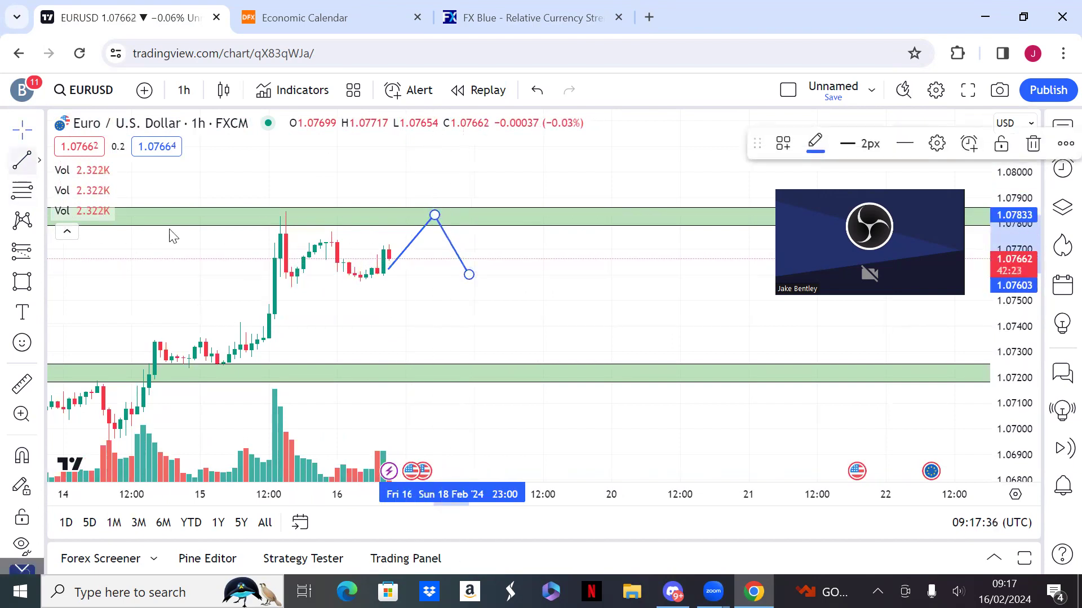
key(alt+t)
click(470, 275)
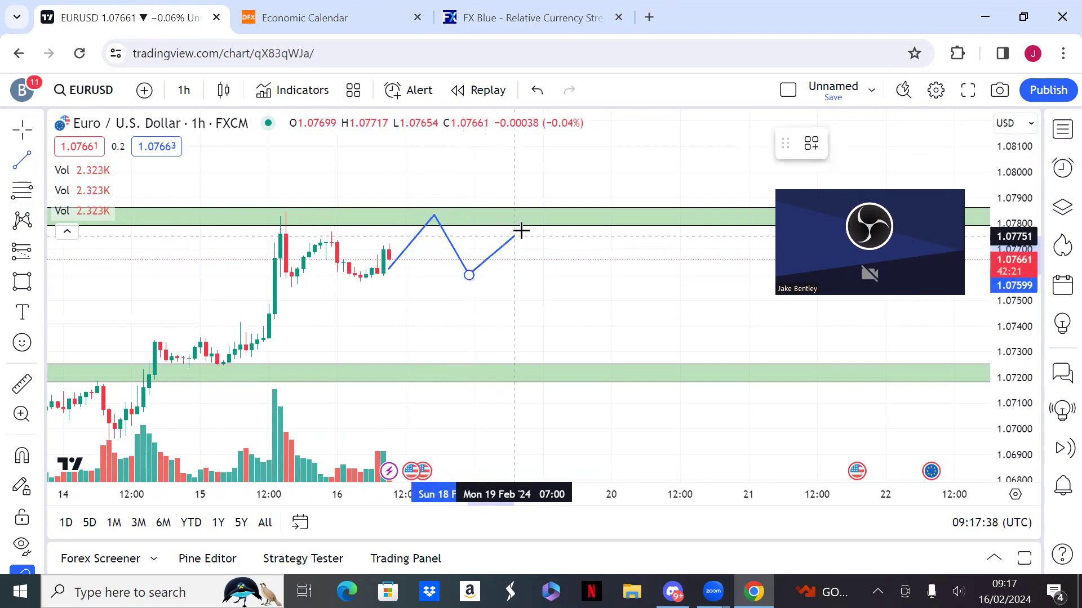
click(524, 221)
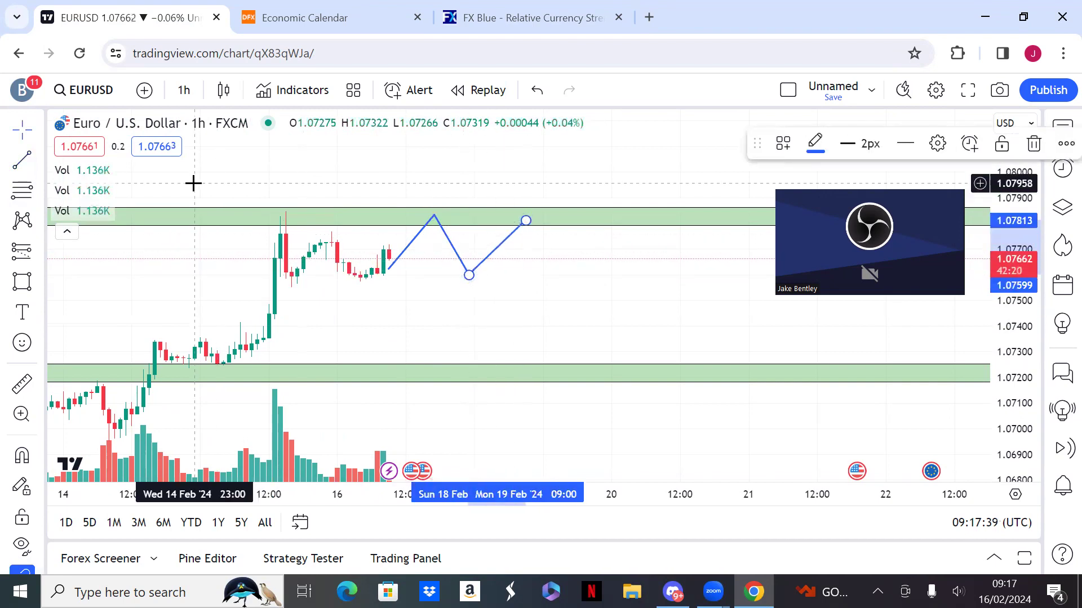
- Draw the falling leg from the zigzag's second peak down to about 1.0675
click(24, 165)
scroll(485, 285, down, 5)
click(552, 303)
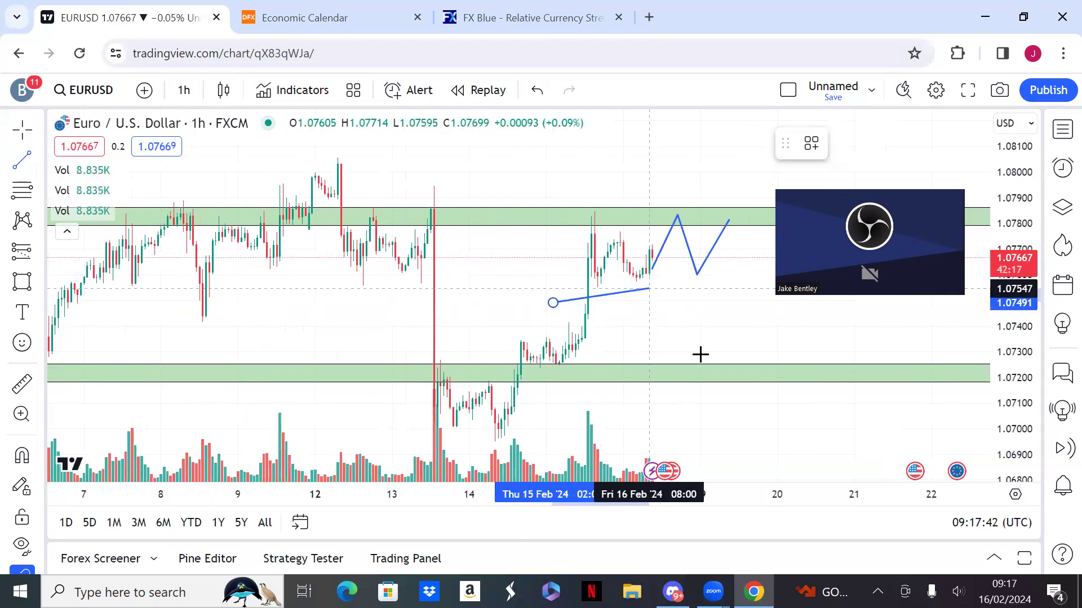
click(758, 465)
drag(553, 302, 591, 279)
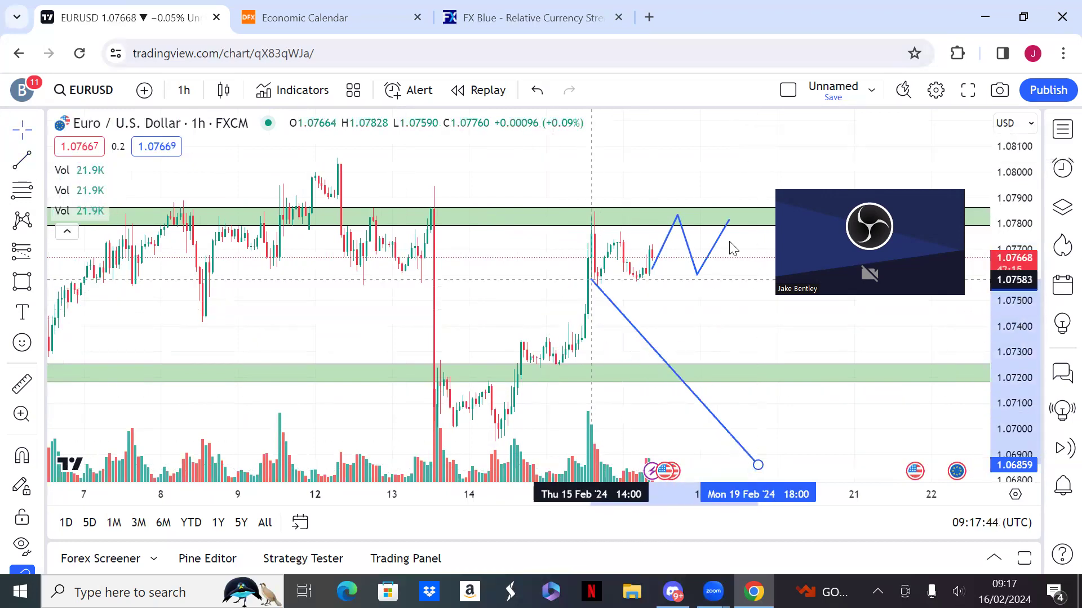
drag(733, 248, 729, 221)
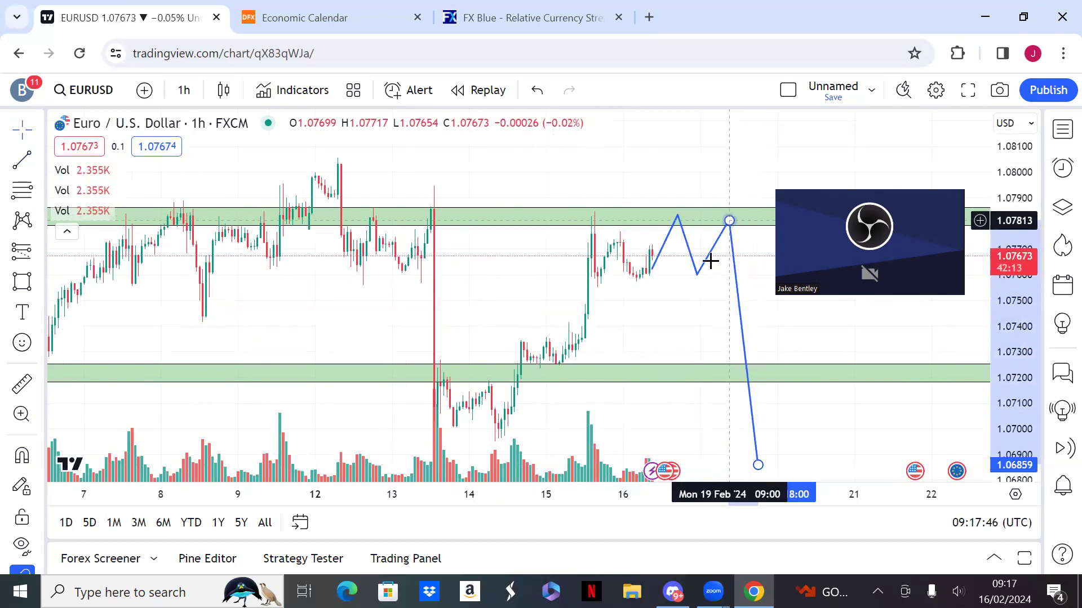
drag(615, 319, 440, 306)
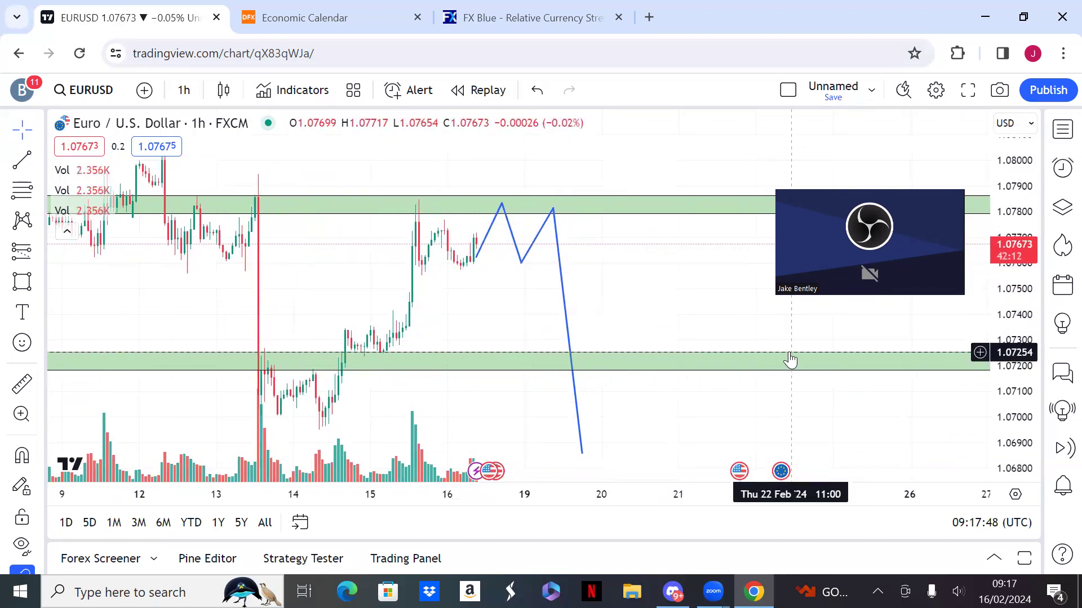
drag(582, 404, 618, 422)
drag(344, 264, 594, 268)
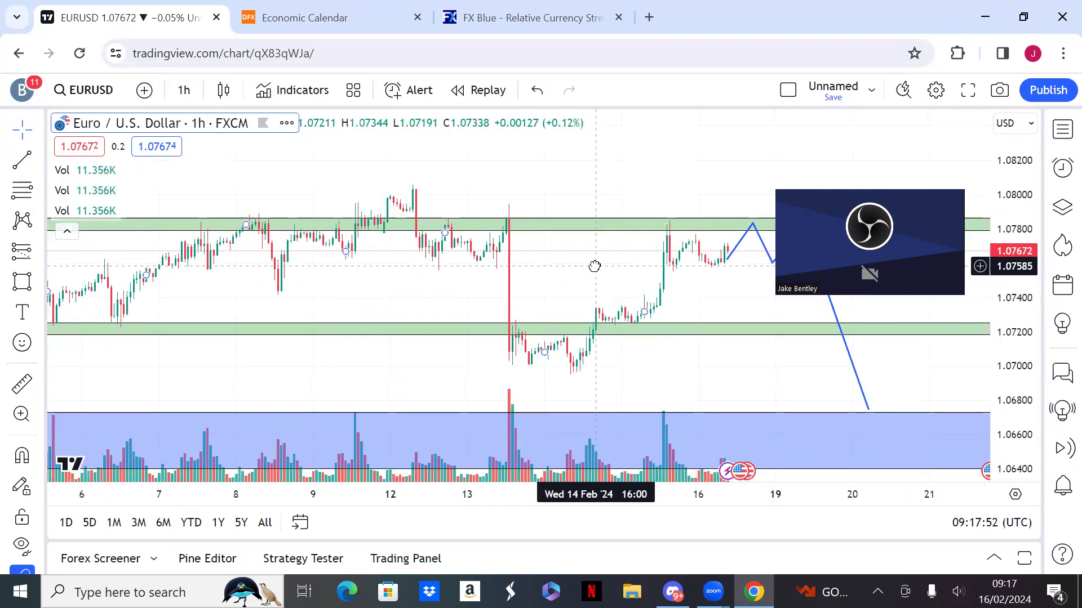
drag(397, 319, 495, 321)
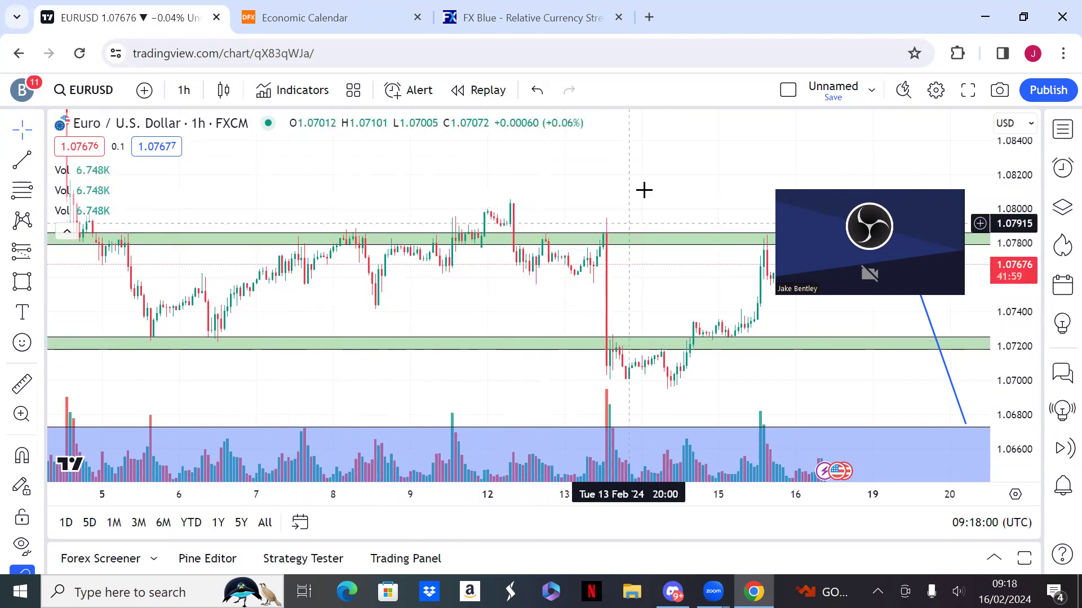
drag(701, 290, 381, 307)
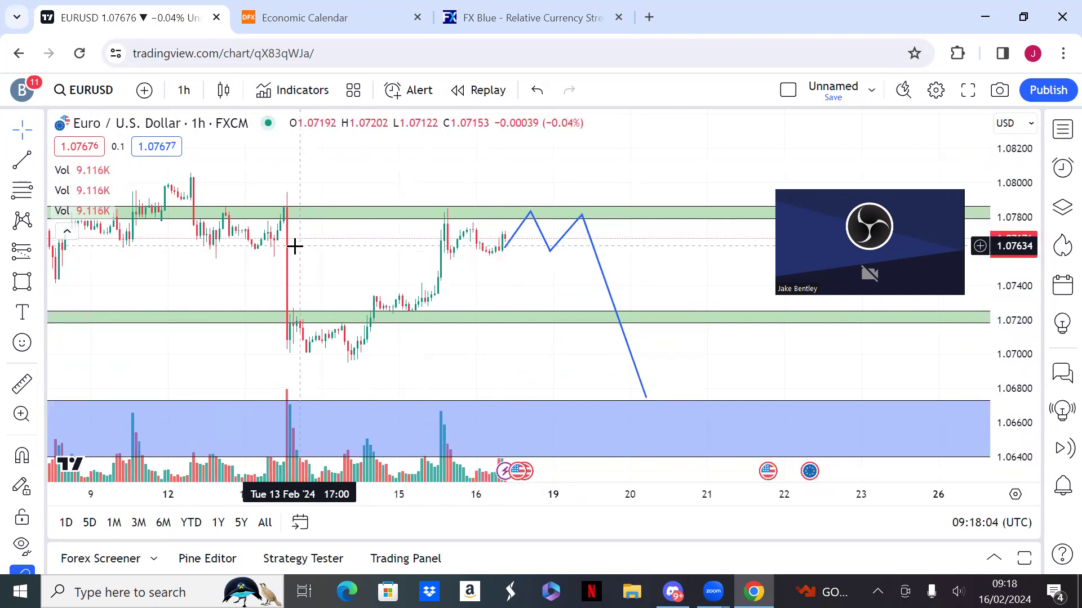
drag(330, 271, 212, 251)
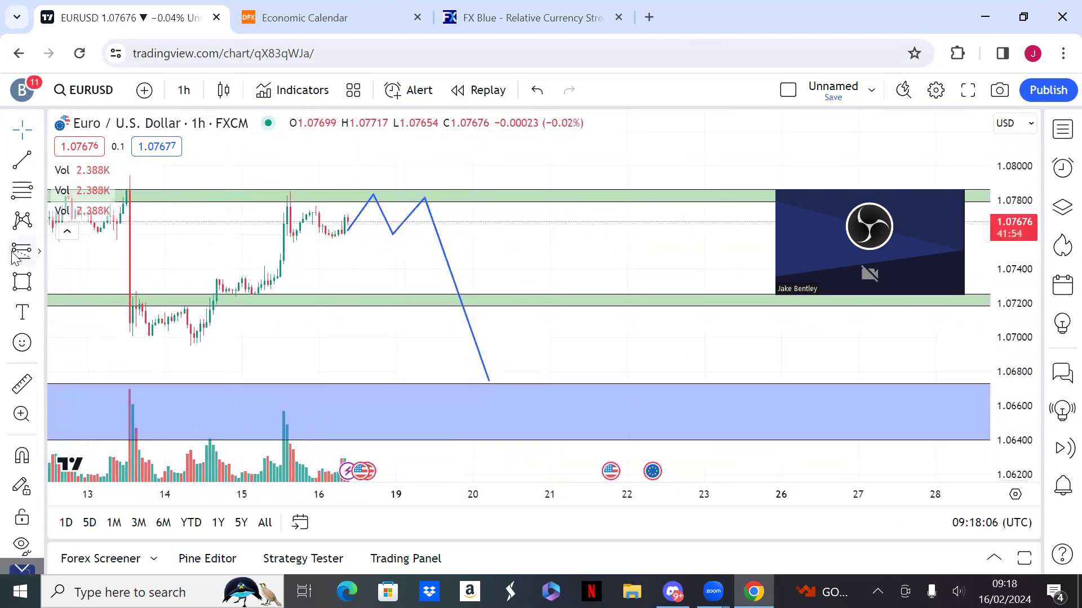
- Add a short position below the upper zone with stop 1.07861 and target 1.06738
click(41, 255)
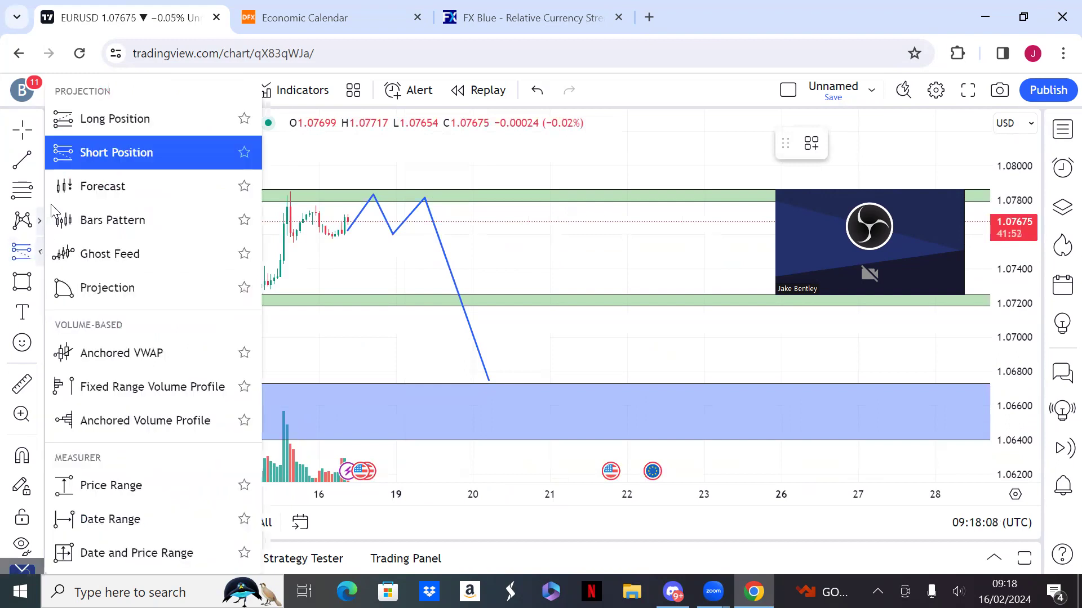
click(101, 152)
click(417, 240)
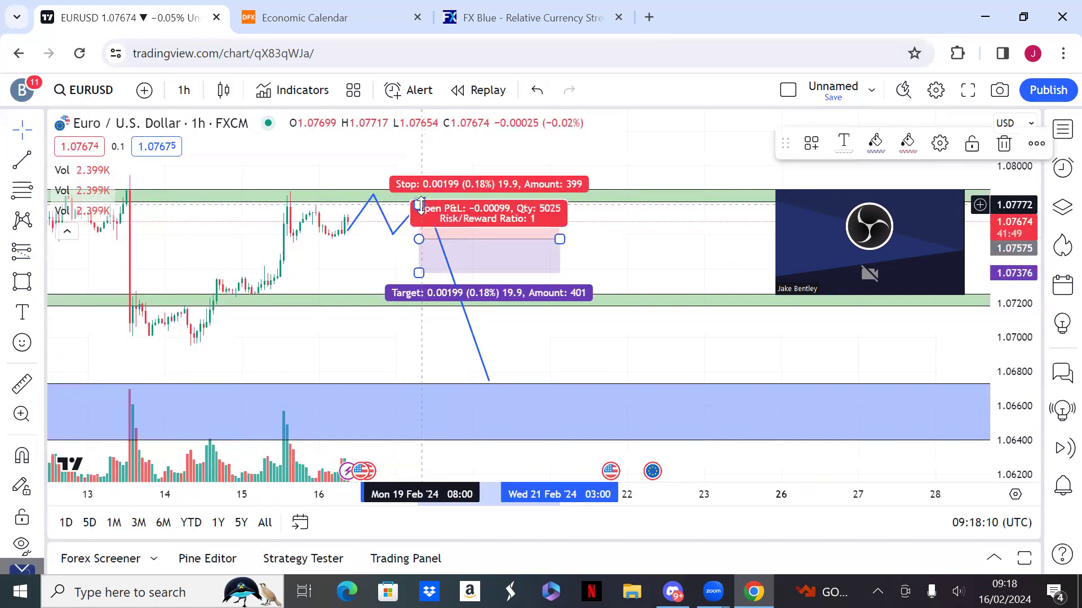
drag(419, 205, 417, 188)
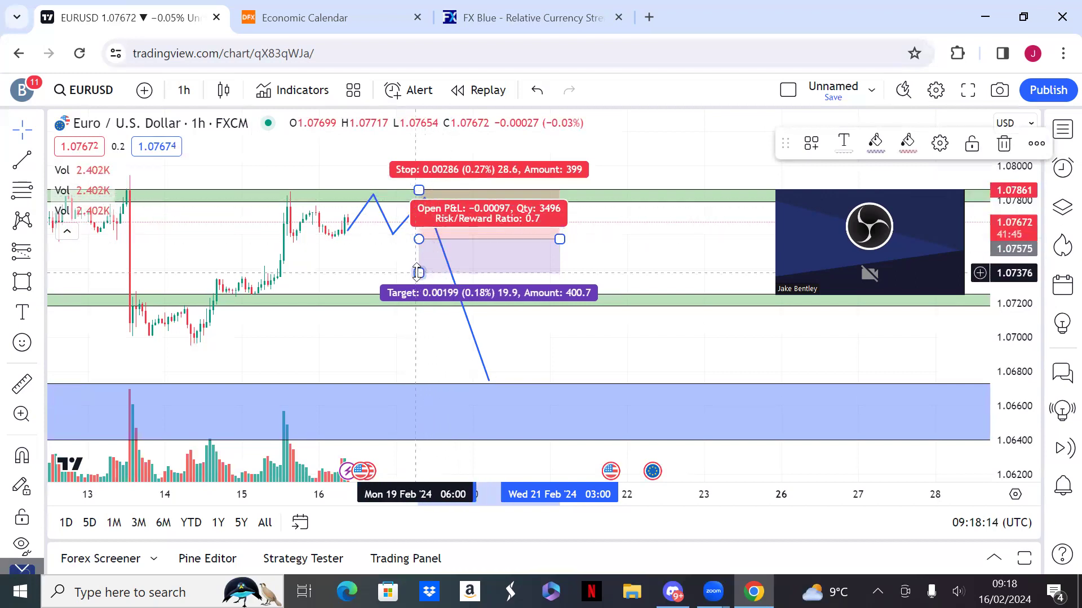
drag(438, 273, 438, 382)
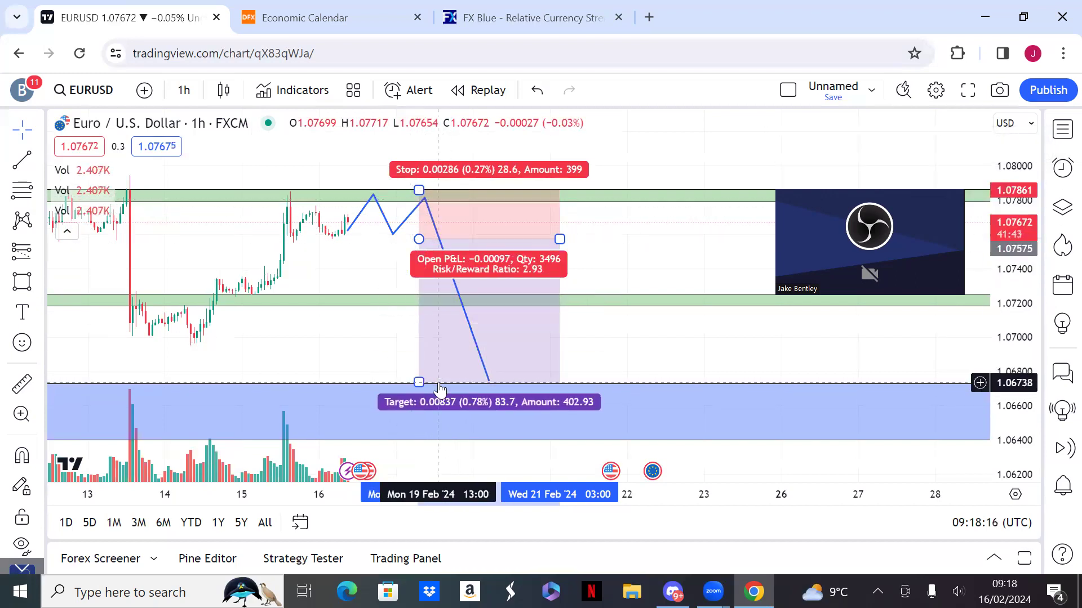
click(273, 263)
scroll(463, 290, down, 4)
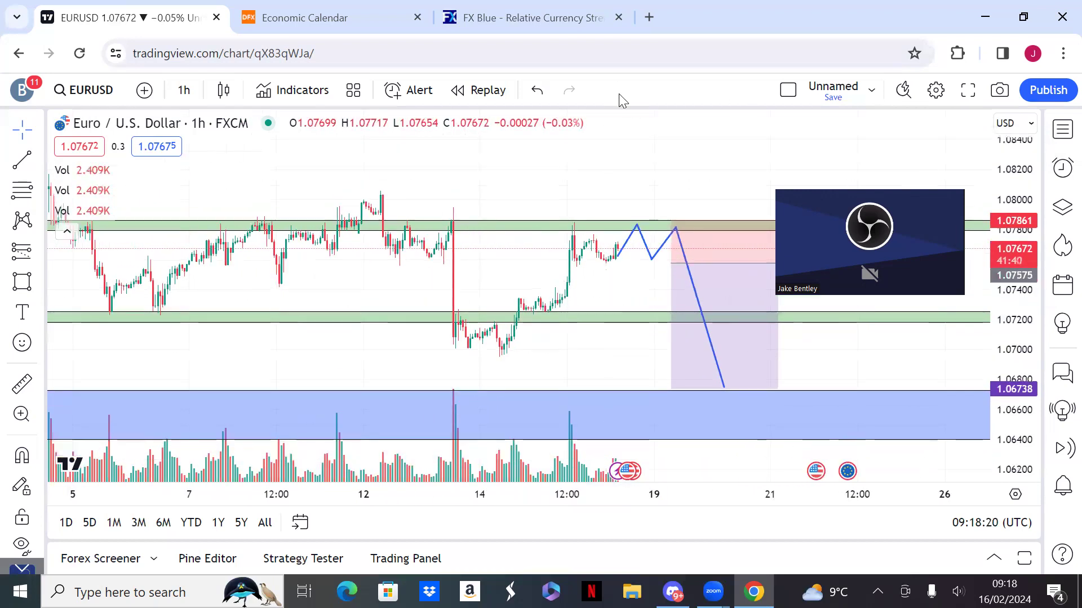
drag(615, 141, 426, 138)
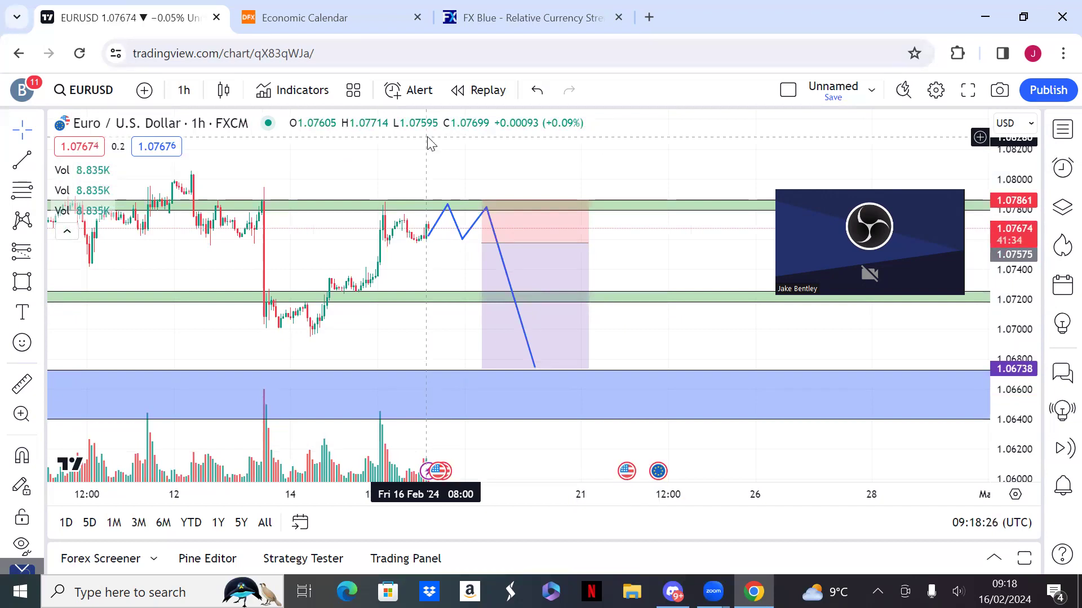
- Load US100 to review its zones and long setup, then search for XAU
text(US100)
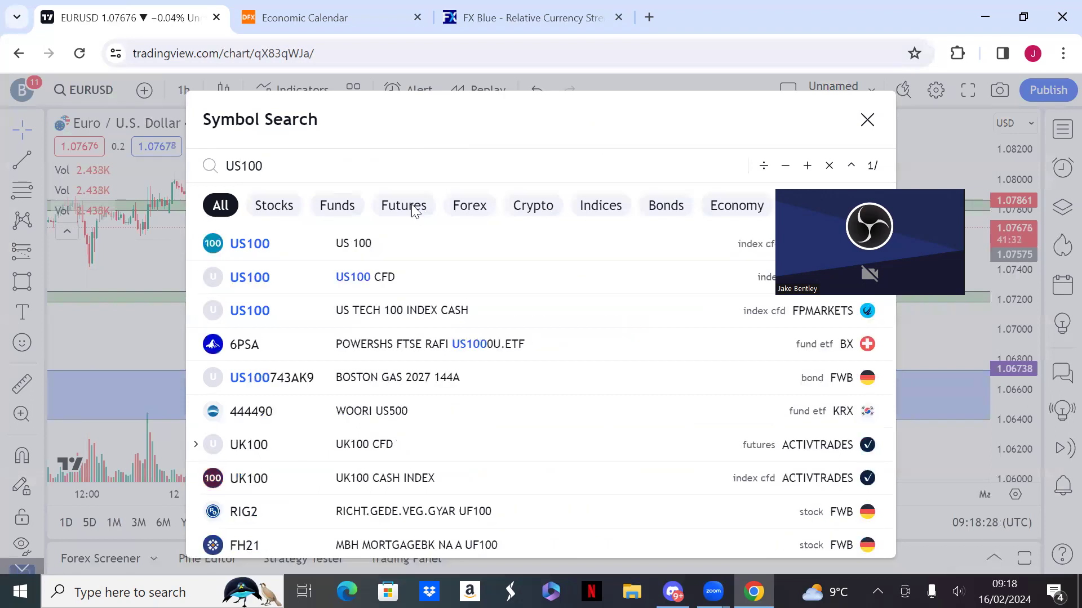
click(400, 258)
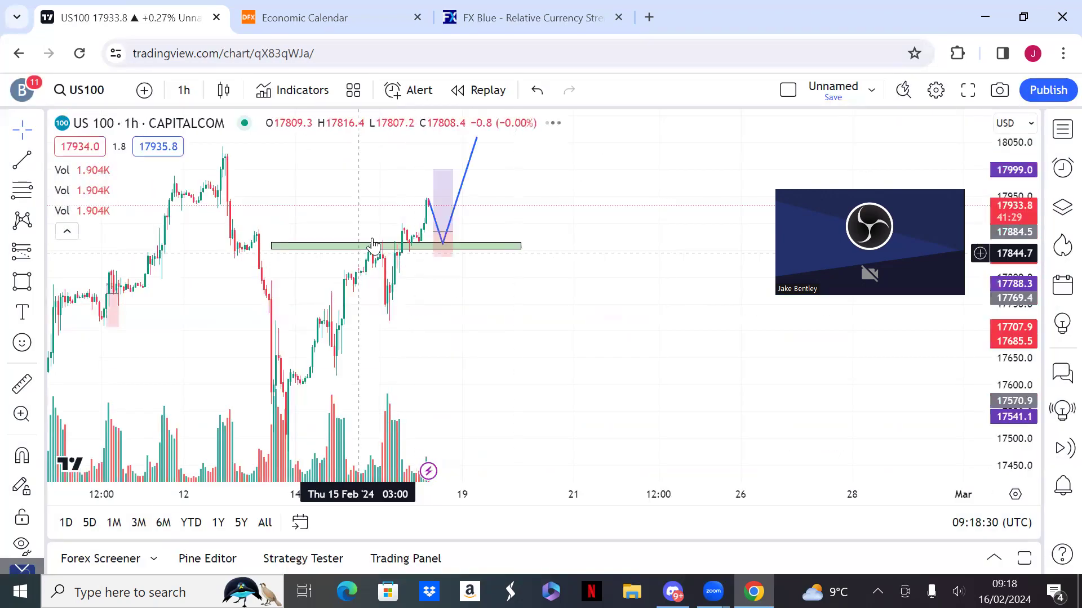
drag(356, 234, 649, 231)
scroll(650, 230, up, 8)
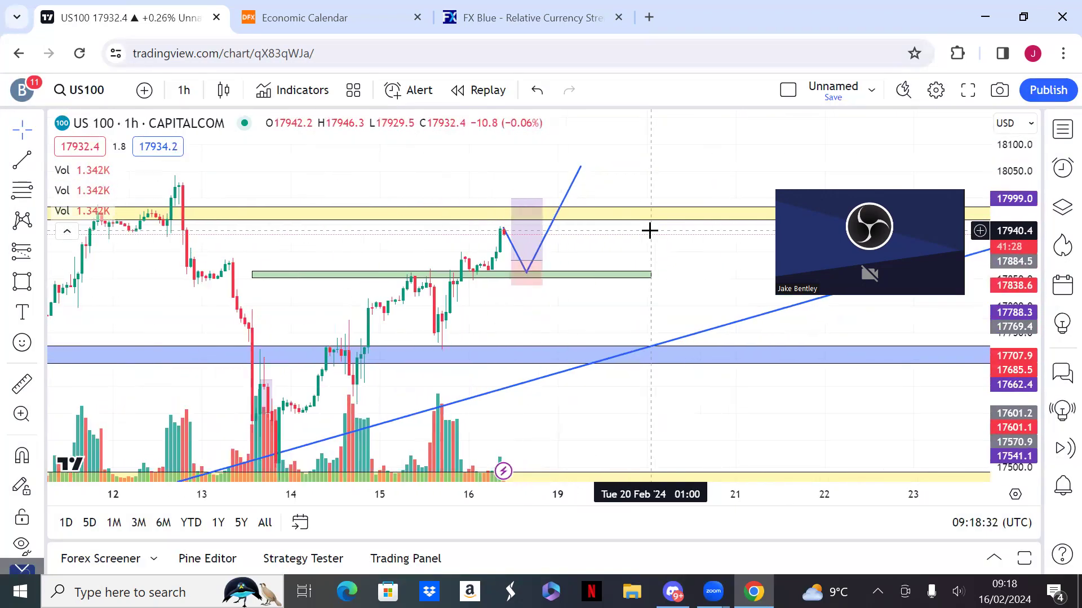
scroll(633, 252, left, 3)
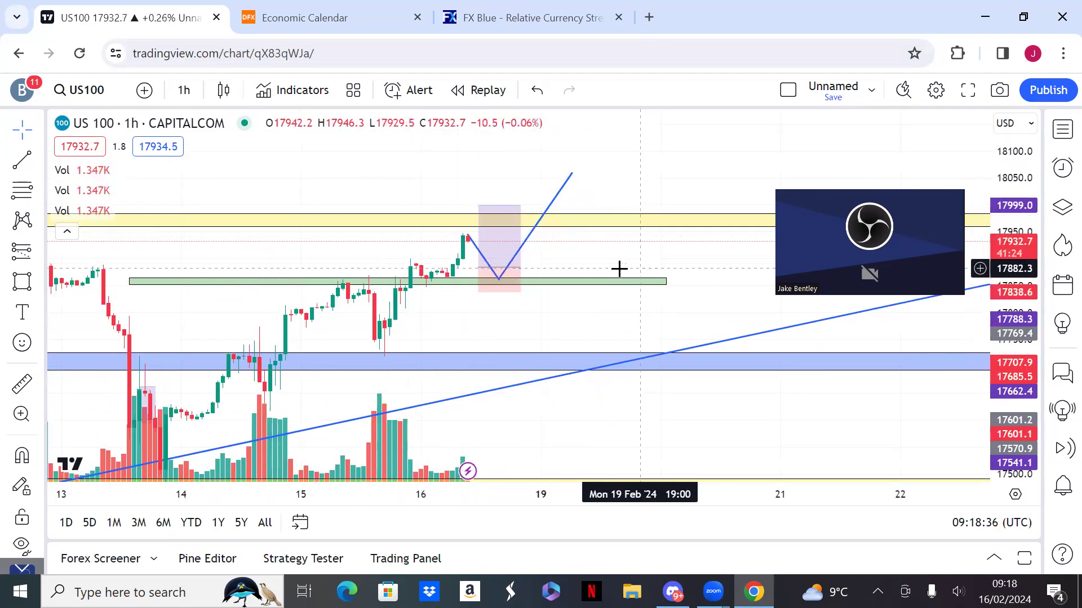
drag(679, 265, 767, 287)
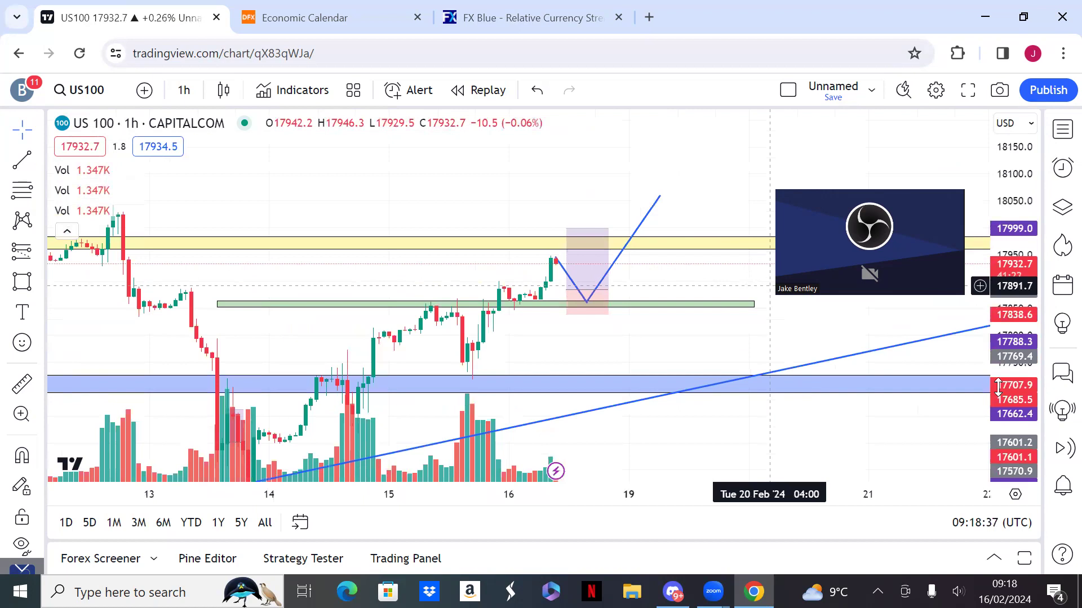
drag(997, 387, 997, 331)
drag(436, 285, 368, 294)
scroll(368, 294, up, 4)
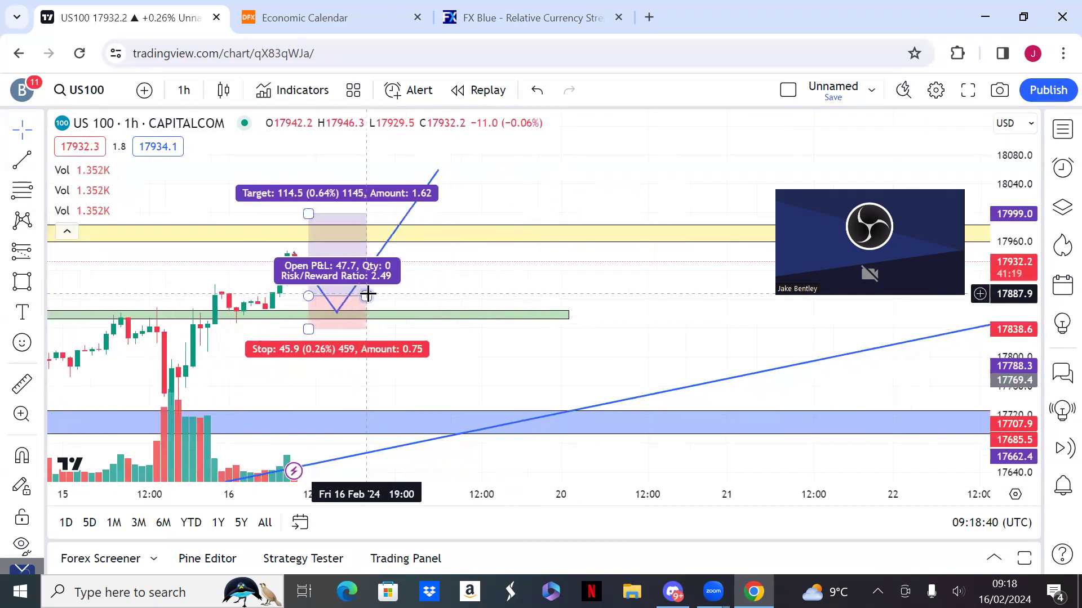
drag(244, 266, 387, 252)
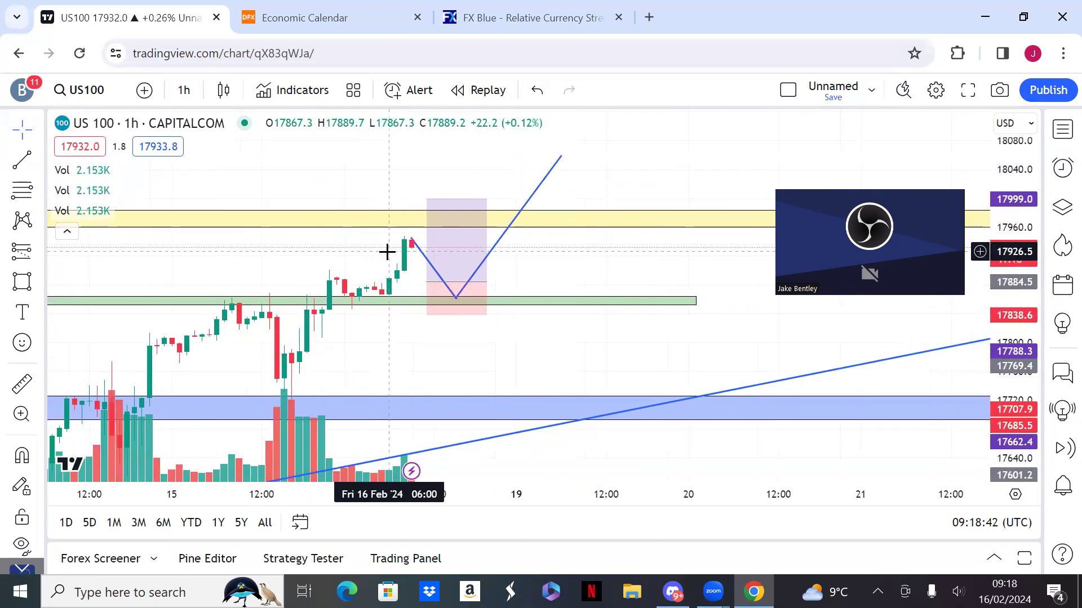
text(XAU)
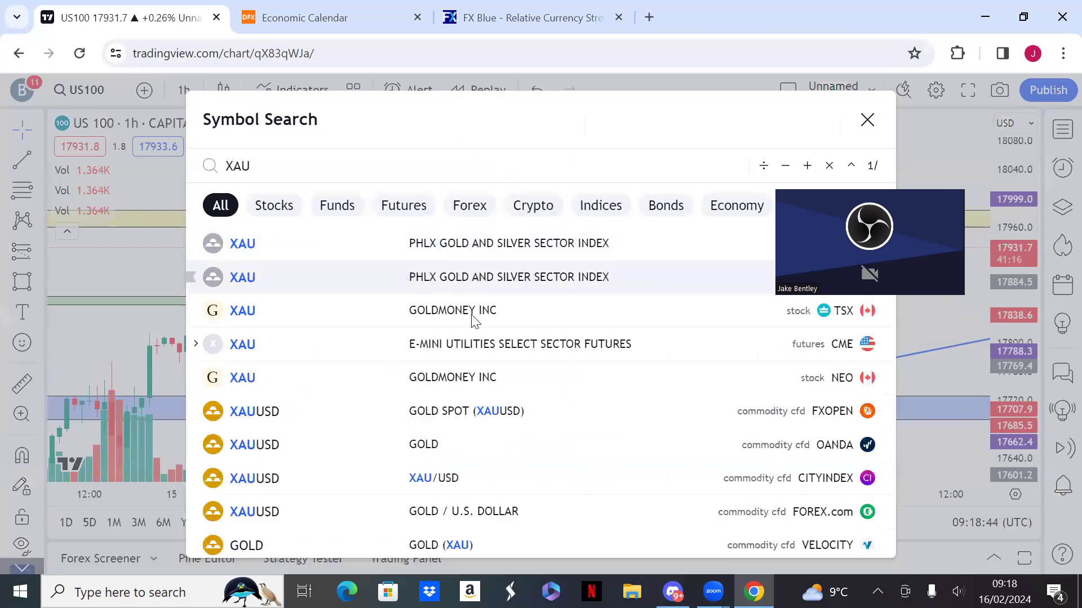
- Load the XAUUSD OANDA one-hour chart and frame its yellow zone, red lower zone and position box
click(481, 445)
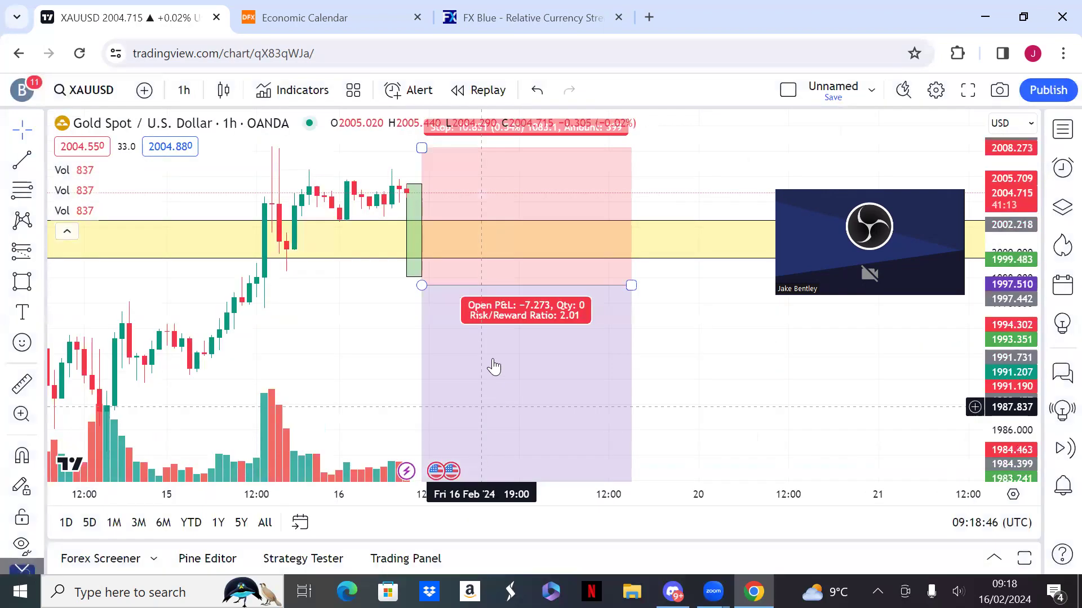
drag(309, 374, 514, 326)
scroll(514, 327, down, 3)
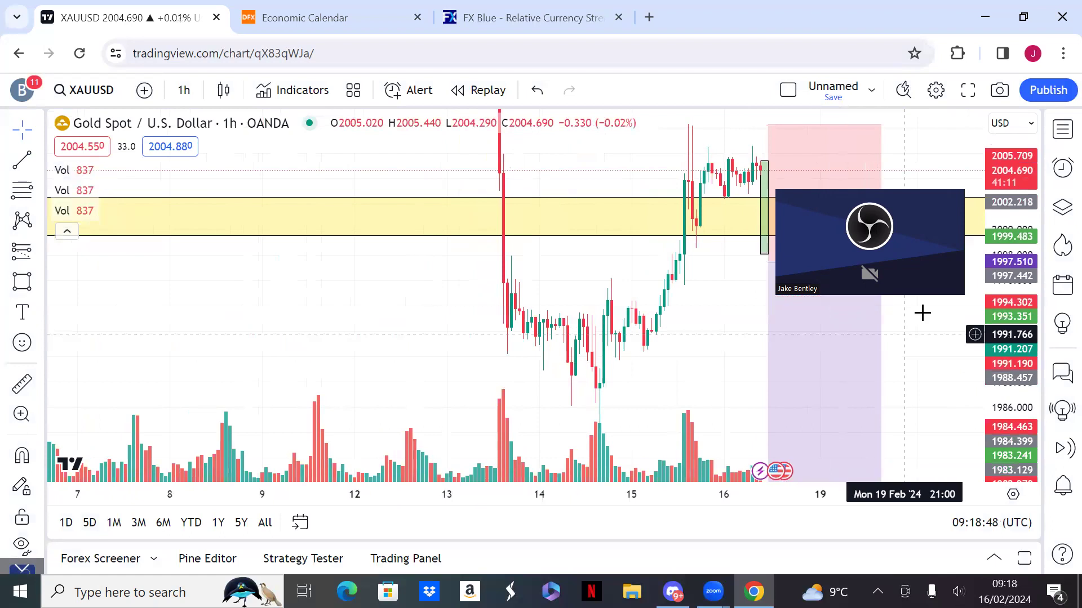
drag(586, 311, 443, 417)
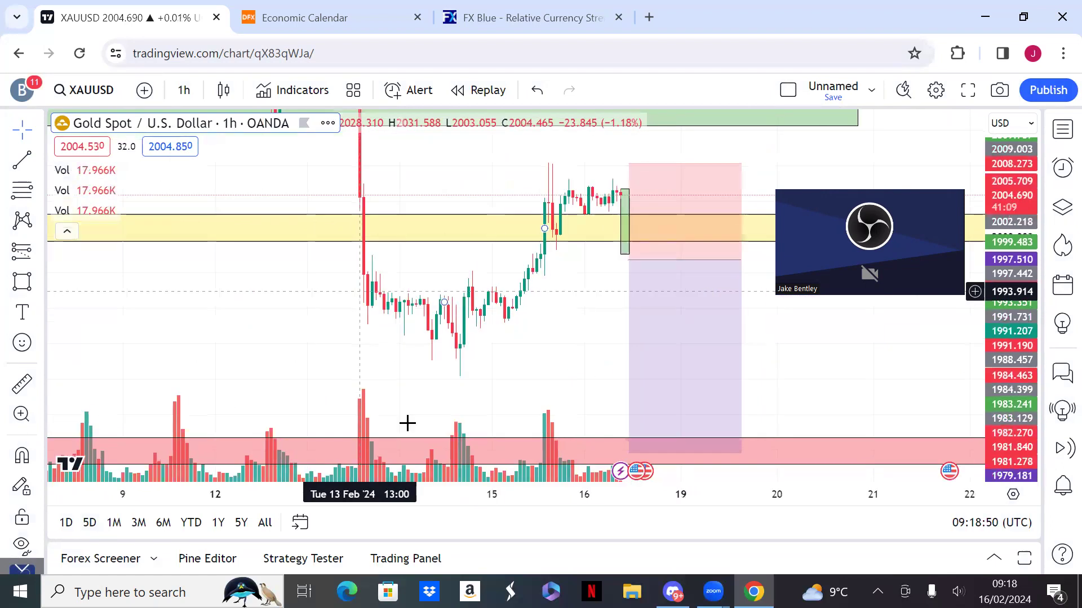